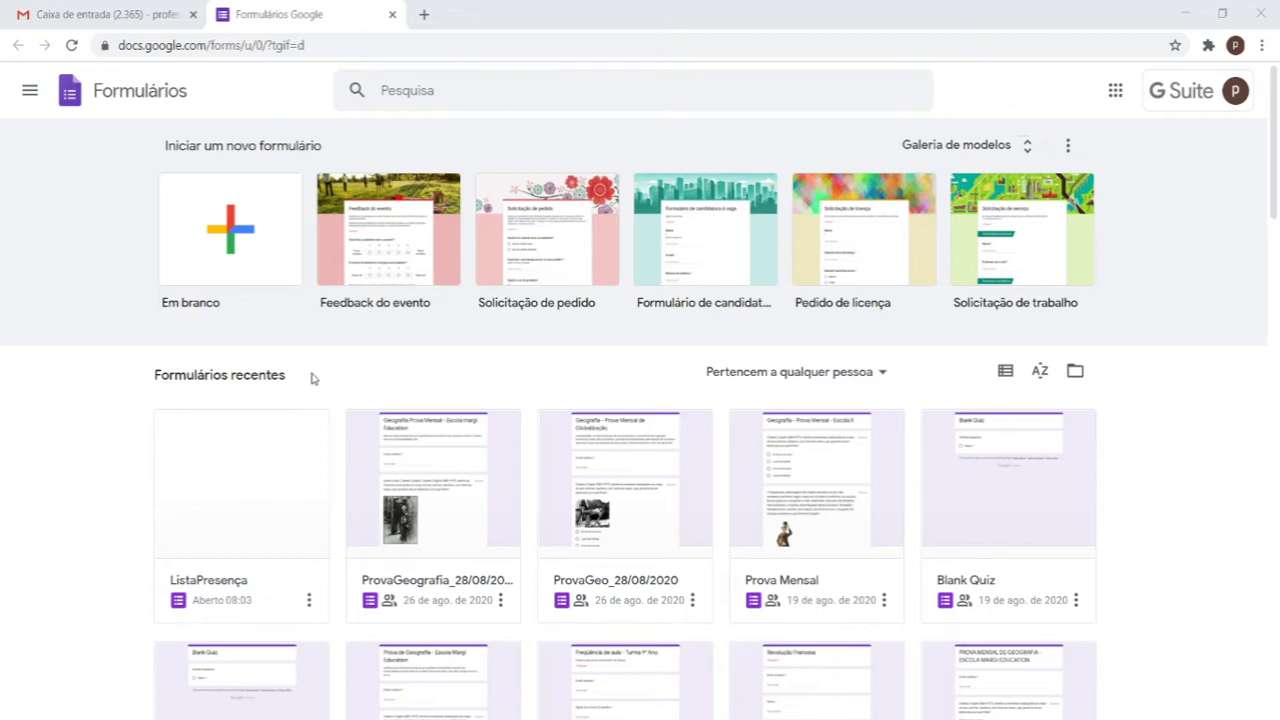
# Step: Trim the browser address to Google Forms and create a new blank form
pyautogui.moveTo(362, 45); pyautogui.dragTo(249, 47)
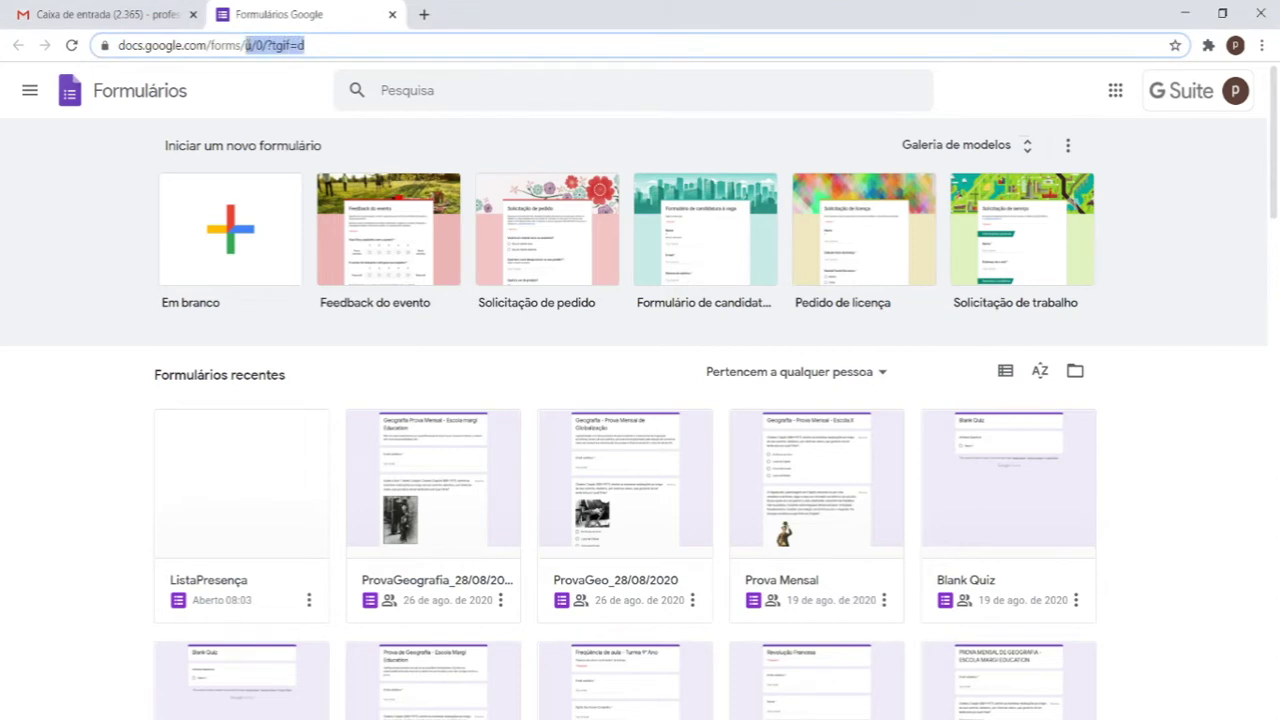
pyautogui.press('BackSpace')
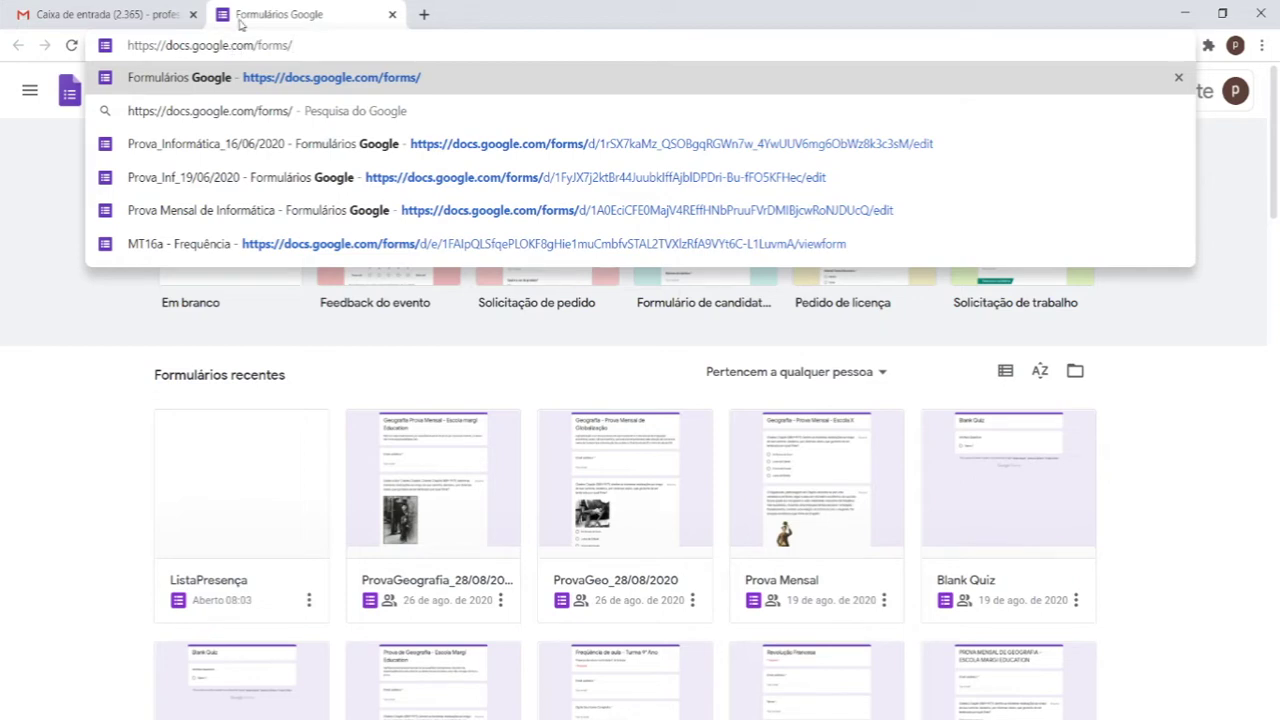
pyautogui.moveTo(257, 45); pyautogui.dragTo(288, 46)
pyautogui.click(113, 405)
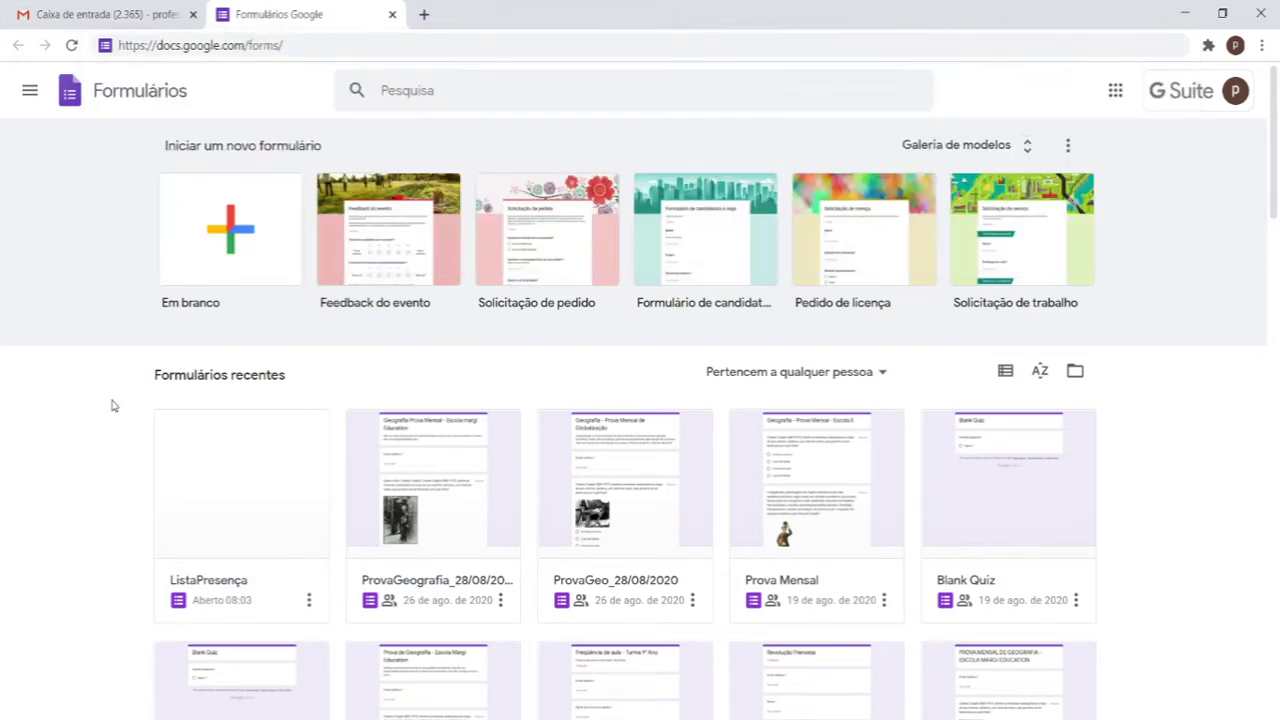
pyautogui.click(267, 215)
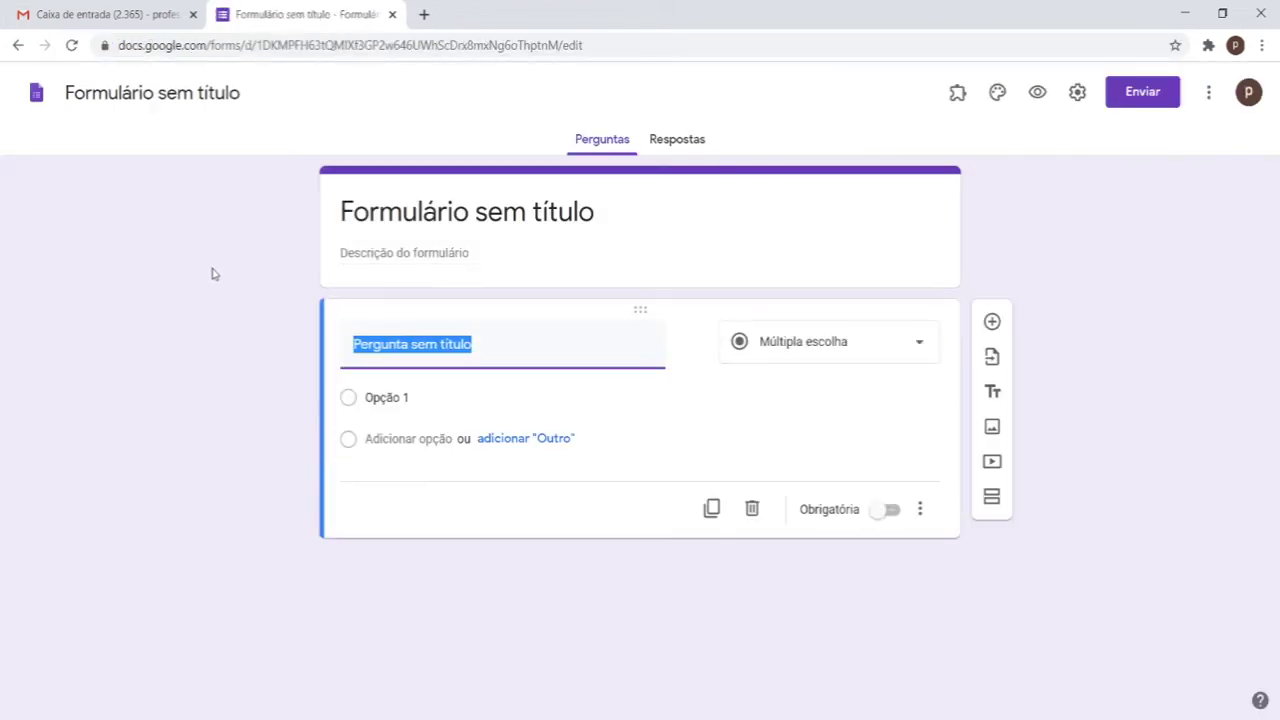
# Step: Rename the untitled form to 'ListaPresença_31/08/2020_T5A', fixing the mistyped year
pyautogui.click(141, 95)
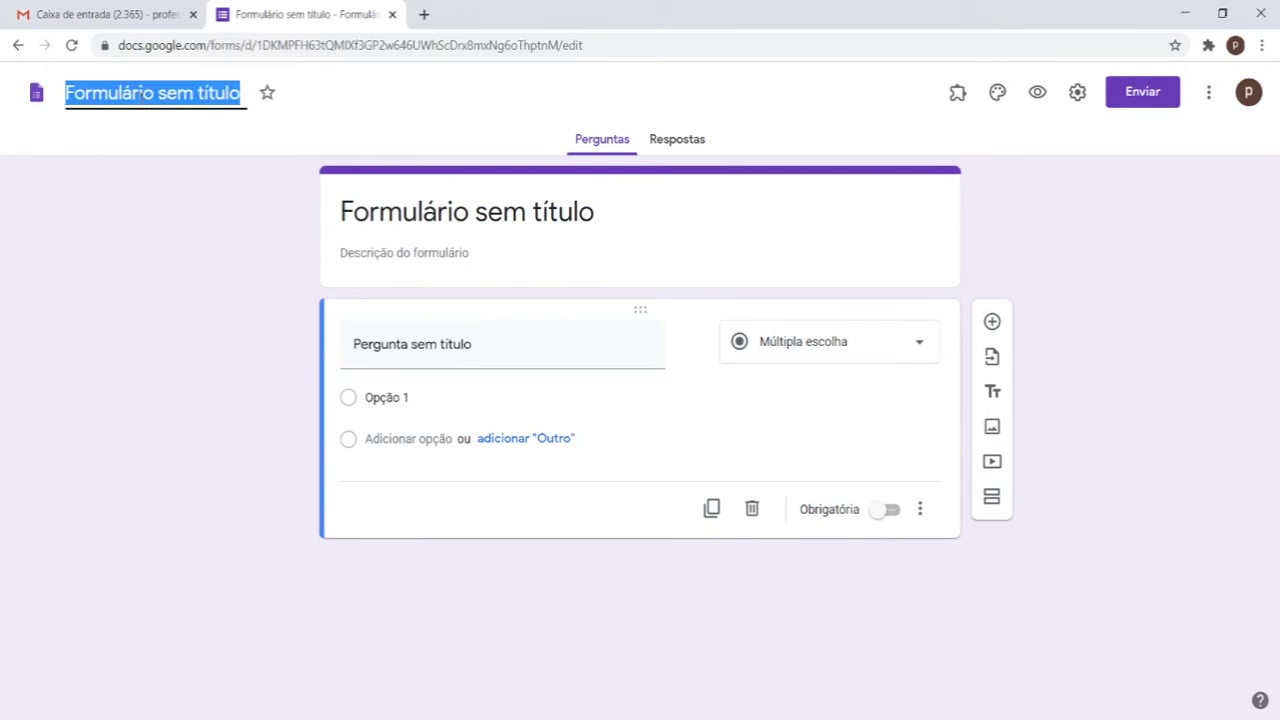
pyautogui.write('Li')
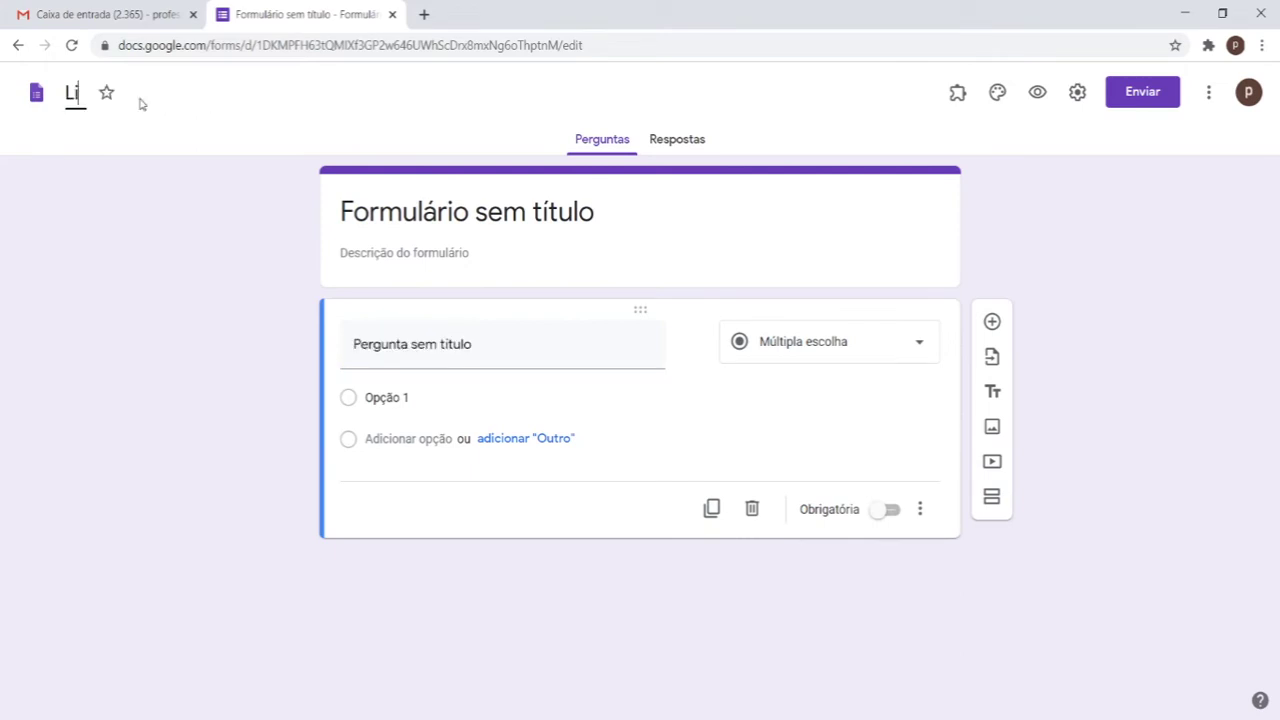
pyautogui.write('staPre')
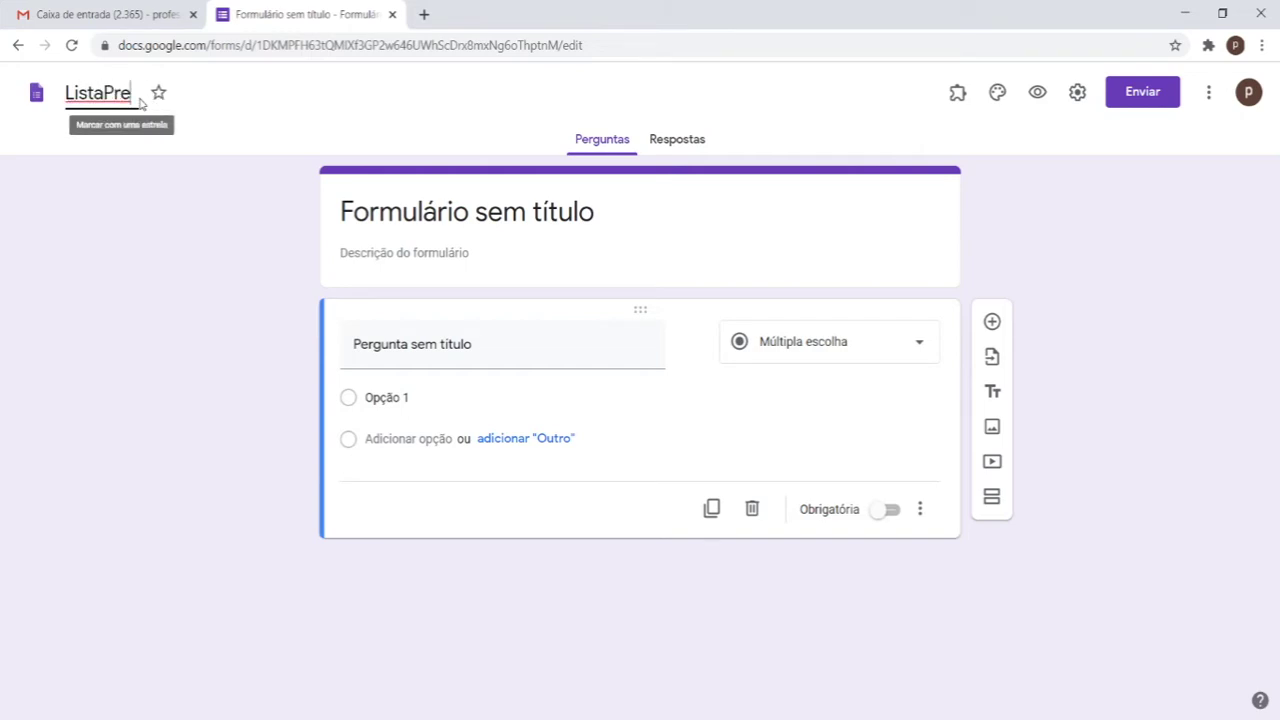
pyautogui.write('sença')
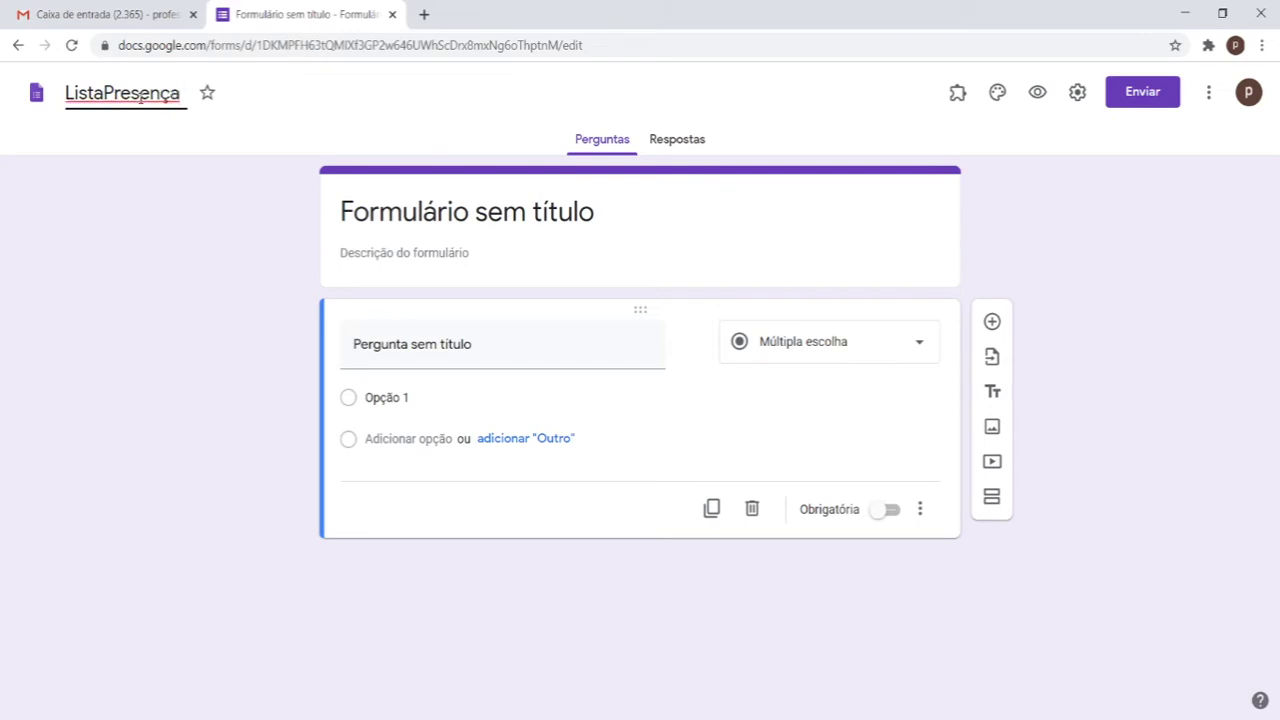
pyautogui.write('_')
pyautogui.write('31/')
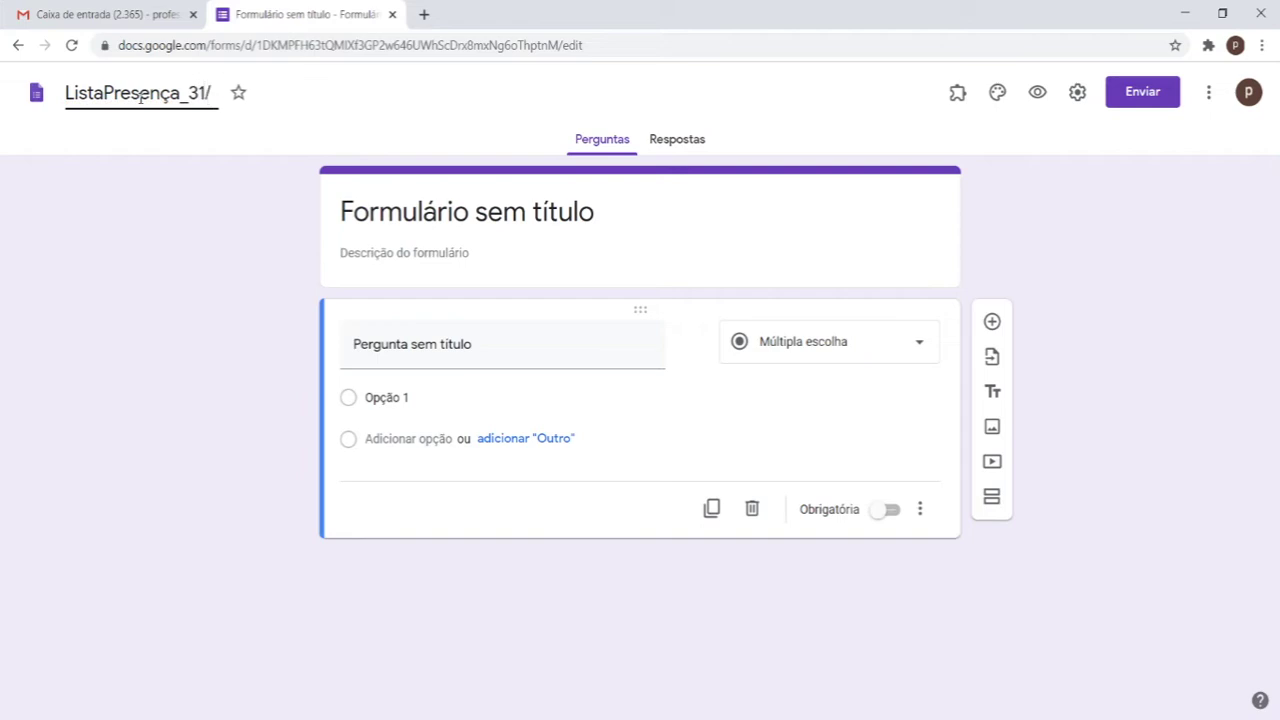
pyautogui.write('08')
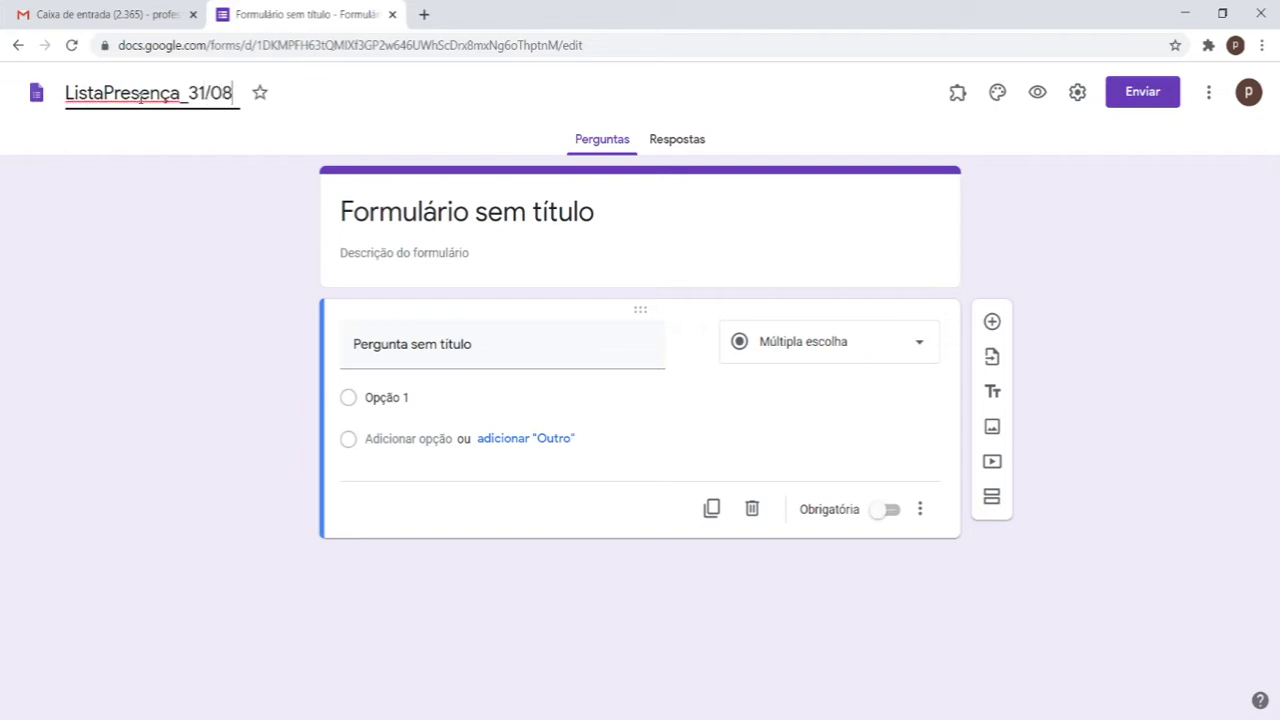
pyautogui.write('/220')
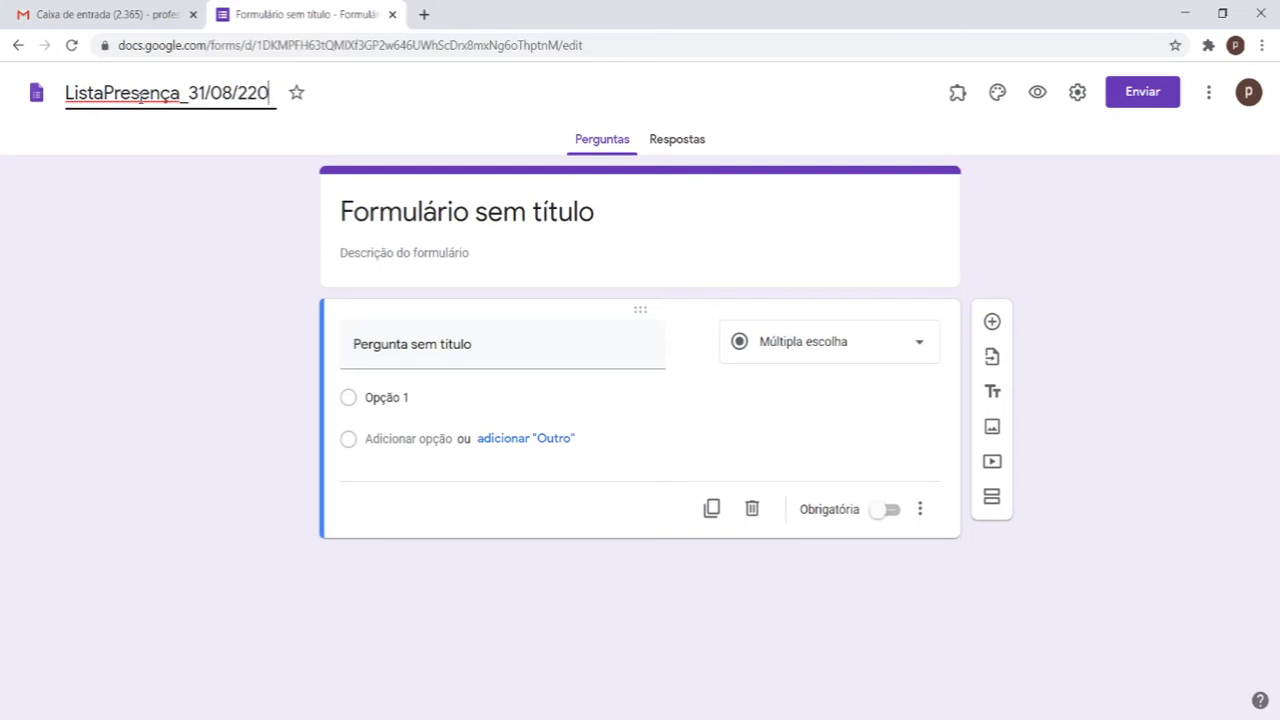
pyautogui.press('BackSpace')
pyautogui.press('BackSpace')
pyautogui.write('020_')
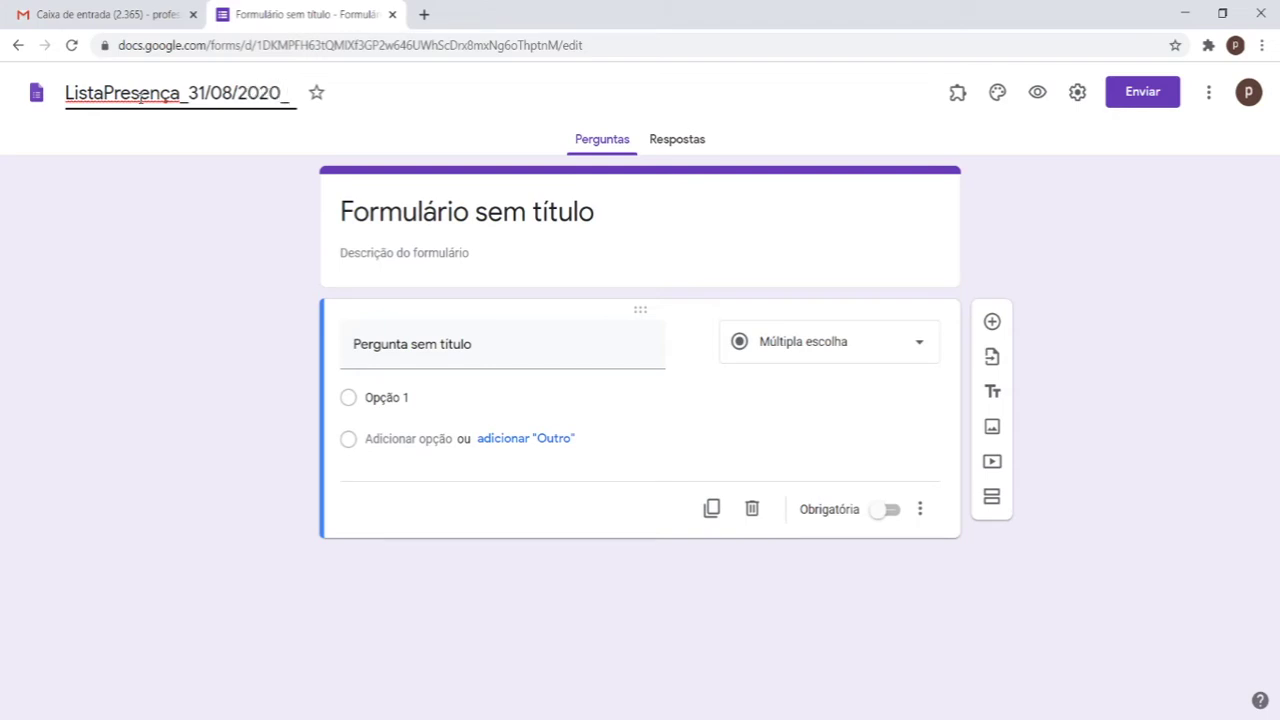
pyautogui.write(' T5A')
# Step: Insert 'De' after 'Lista' in the form heading
pyautogui.click(767, 212)
pyautogui.moveTo(767, 212); pyautogui.dragTo(502, 228)
pyautogui.press('BackSpace')
pyautogui.press('BackSpace')
pyautogui.press('BackSpace')
pyautogui.press('BackSpace')
pyautogui.press('BackSpace')
pyautogui.press('BackSpace')
pyautogui.press('BackSpace')
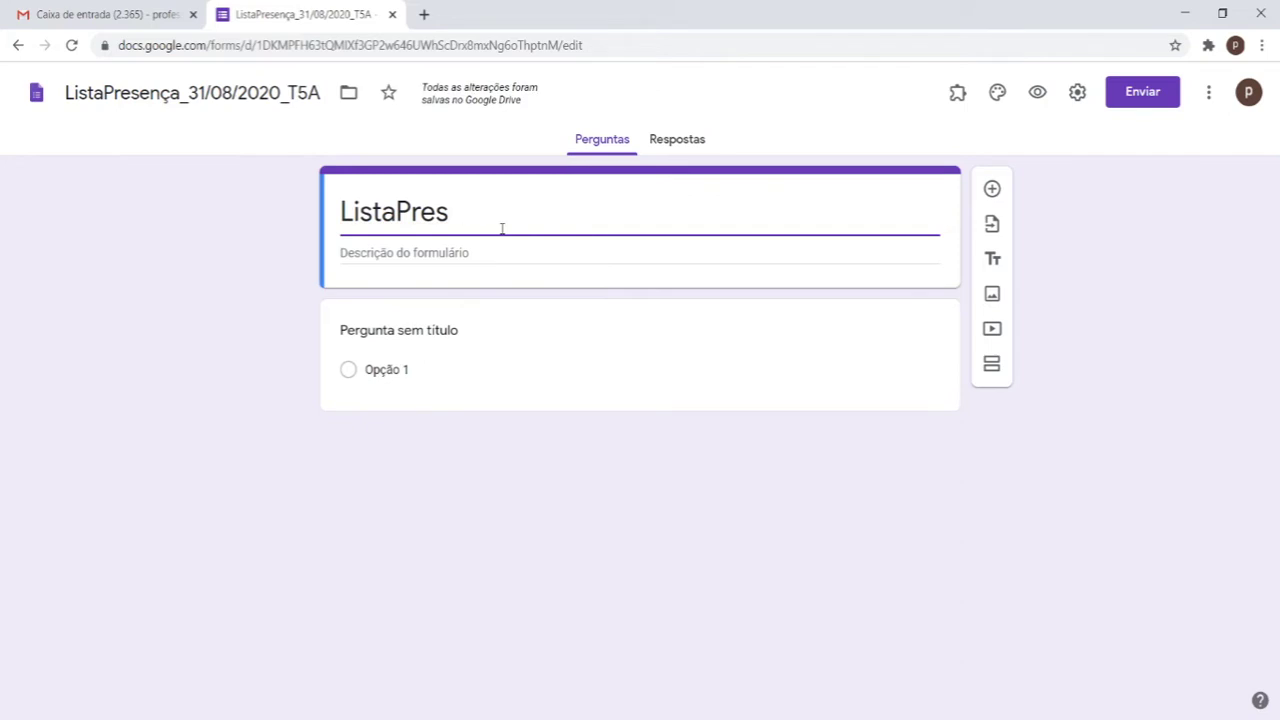
pyautogui.hotkey('ctrl', 'z')
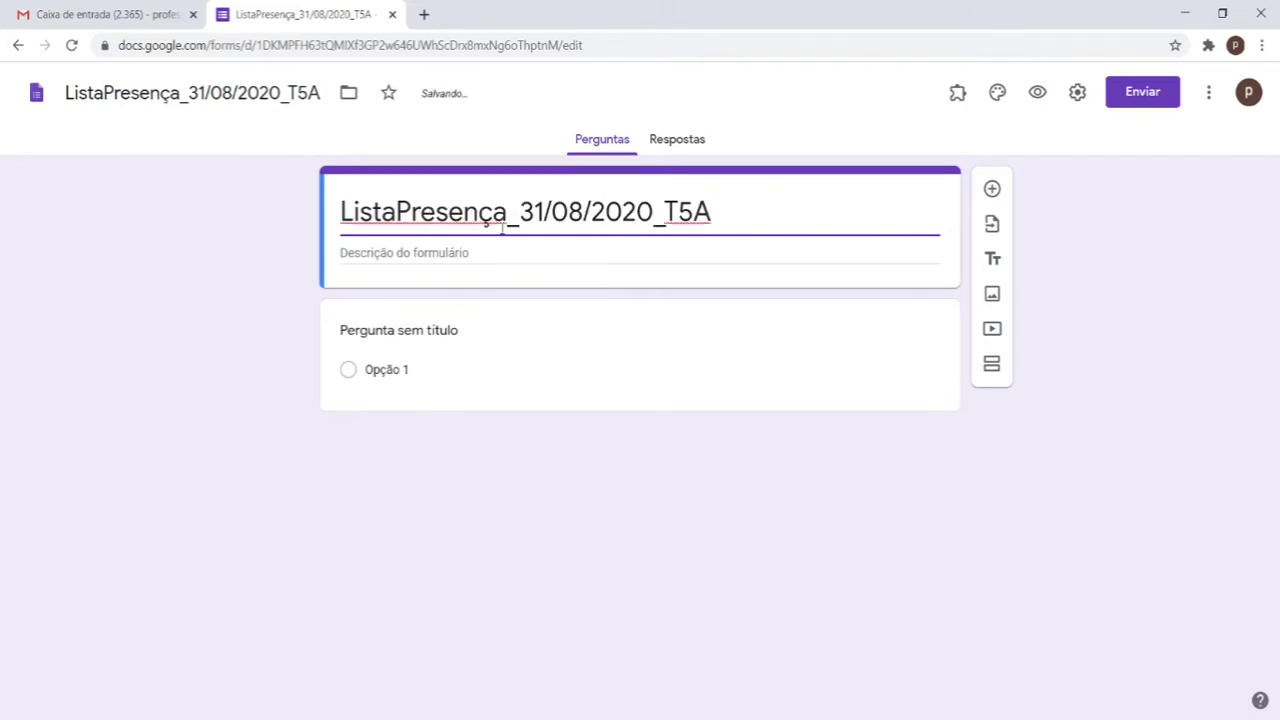
pyautogui.click(397, 213)
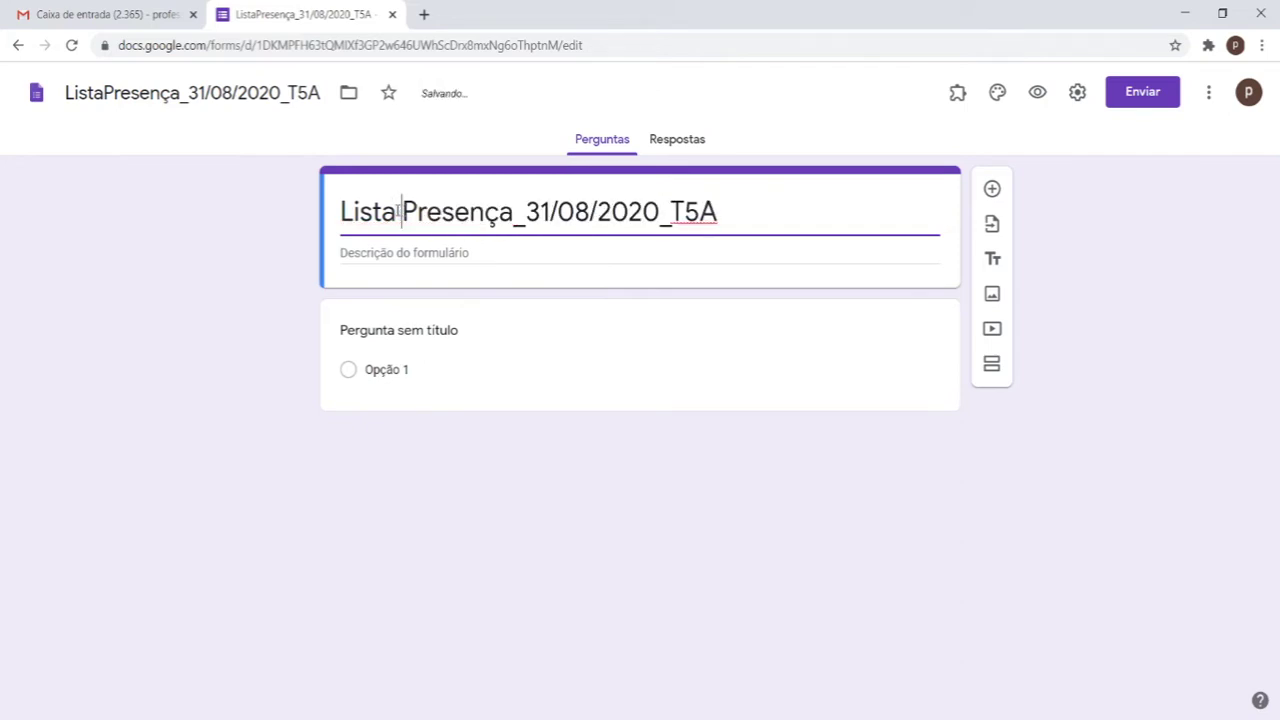
pyautogui.write('De')
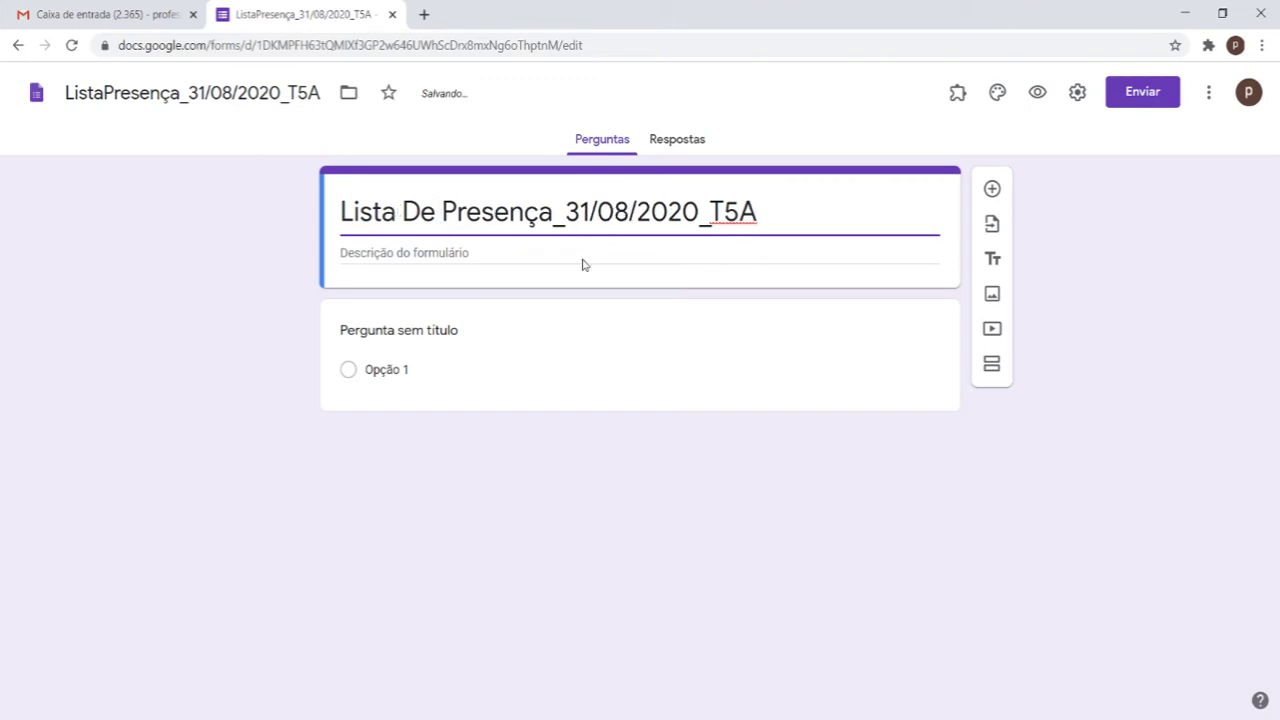
# Step: Replace the heading's date and class code with 'Turma 5e Ano A'
pyautogui.click(577, 220)
pyautogui.press('BackSpace')
pyautogui.press('Delete')
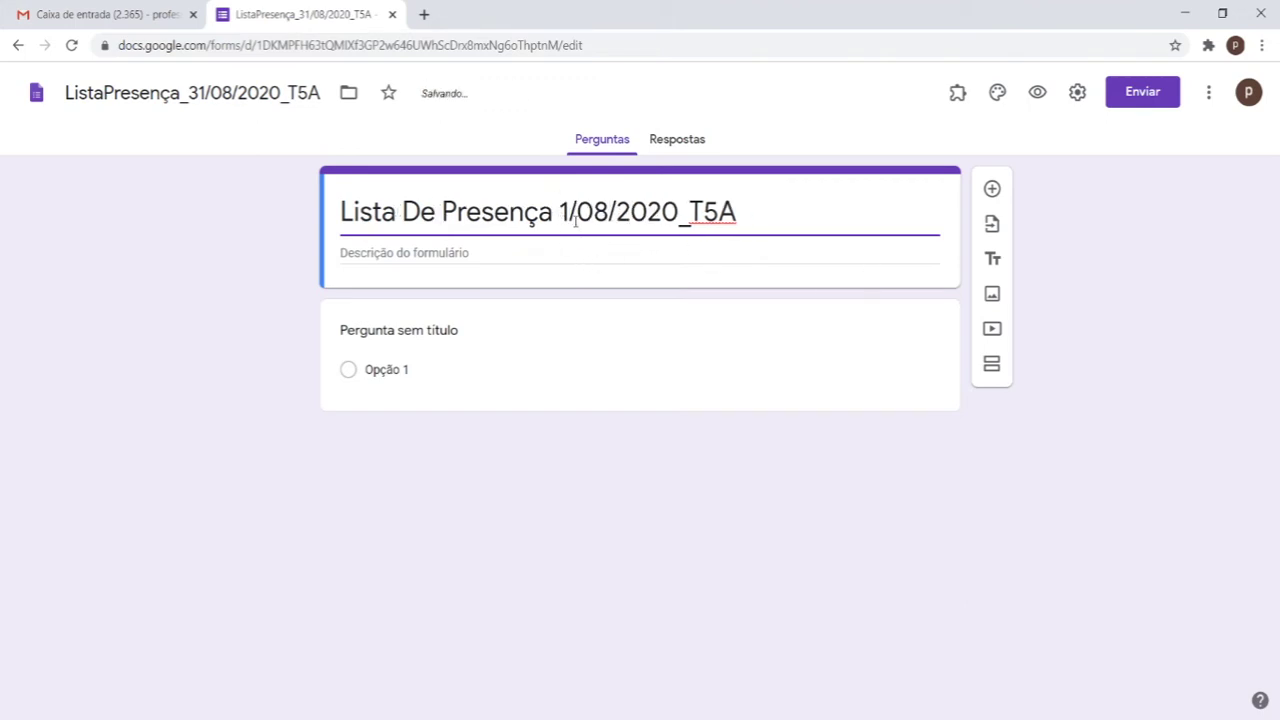
pyautogui.press('Delete')
pyautogui.press('Delete')
pyautogui.press('Delete')
pyautogui.press('Delete')
pyautogui.press('Delete')
pyautogui.press('Delete')
pyautogui.press('Delete')
pyautogui.press('Delete')
pyautogui.press('Delete')
pyautogui.press('Delete')
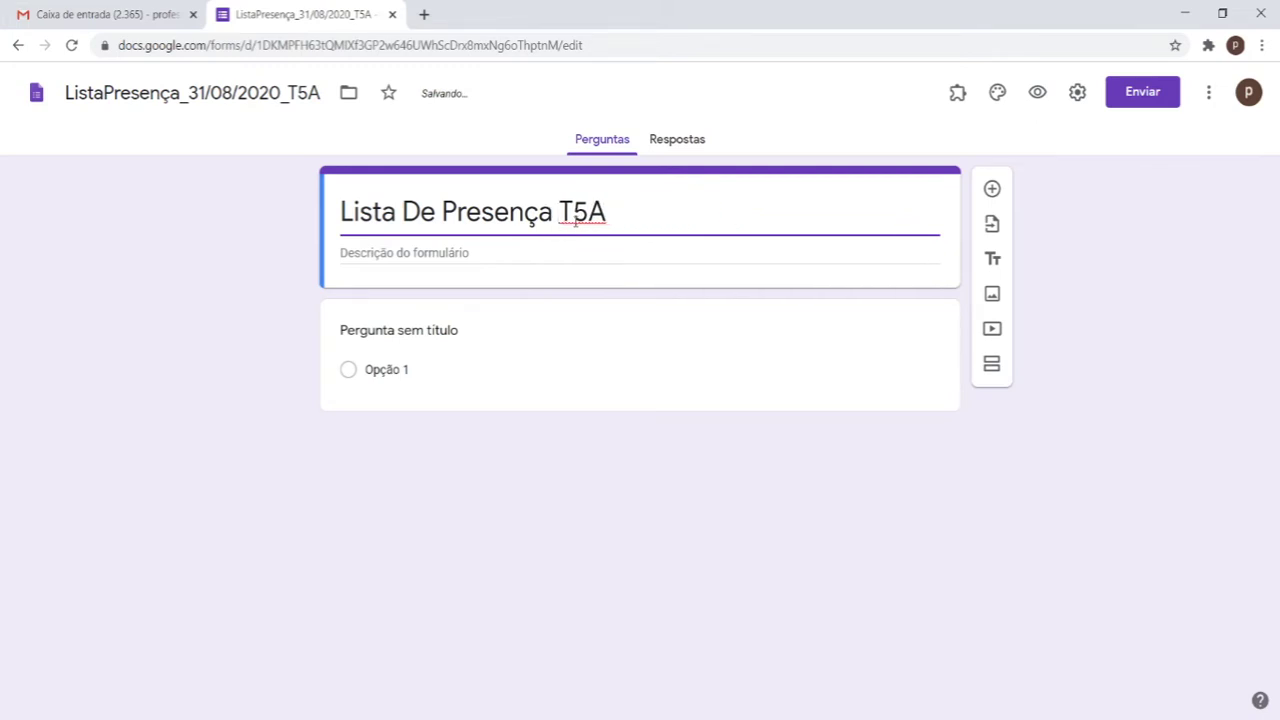
pyautogui.press('End')
pyautogui.press('BackSpace')
pyautogui.press('BackSpace')
pyautogui.write('urma ')
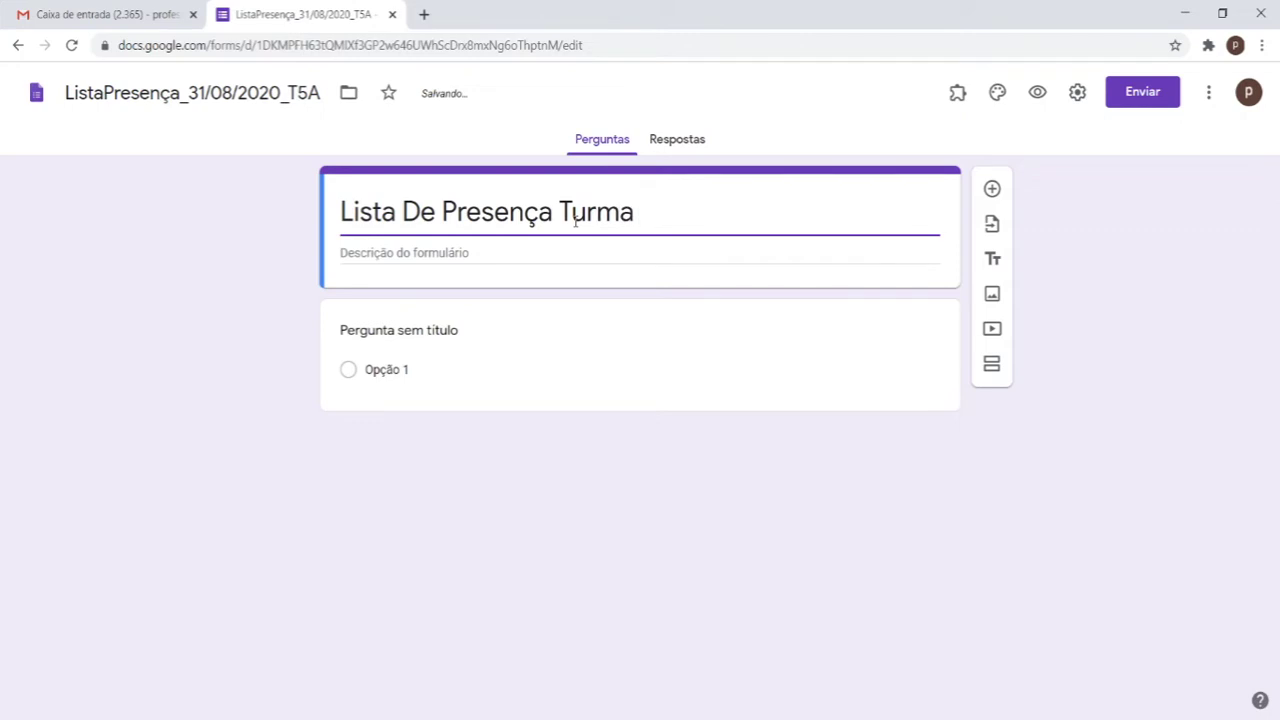
pyautogui.write('5')
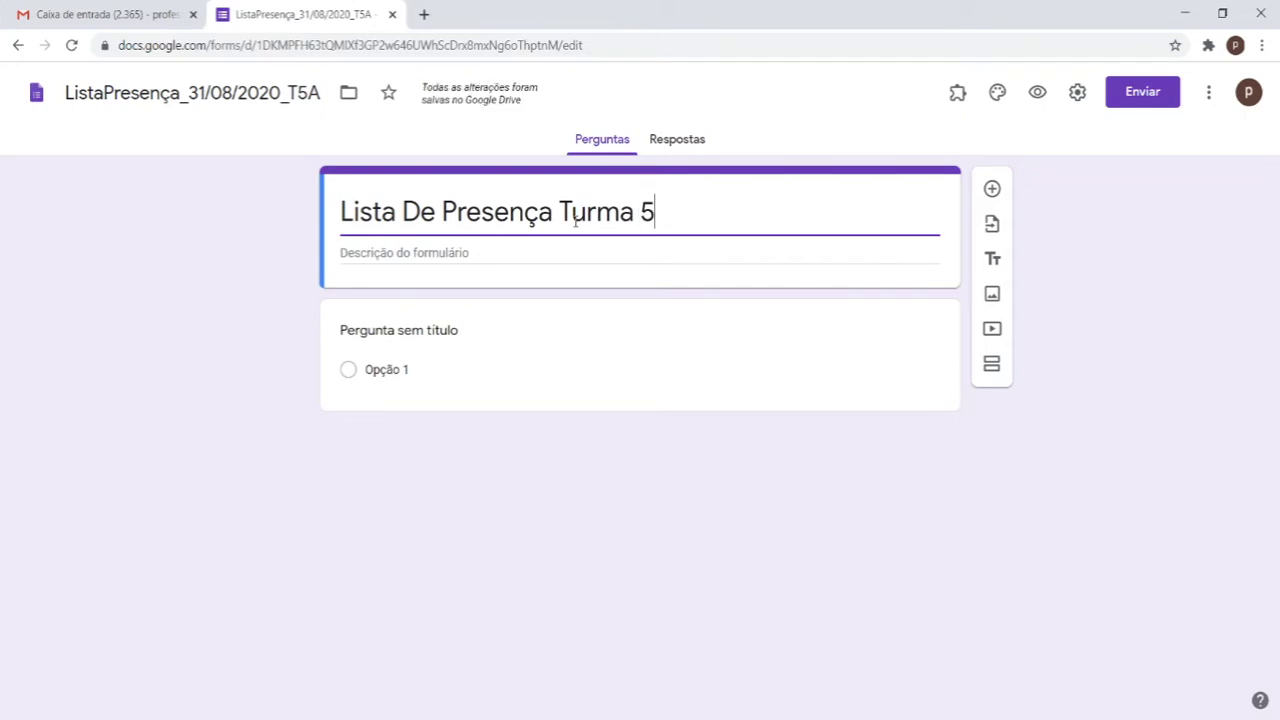
pyautogui.write('e A')
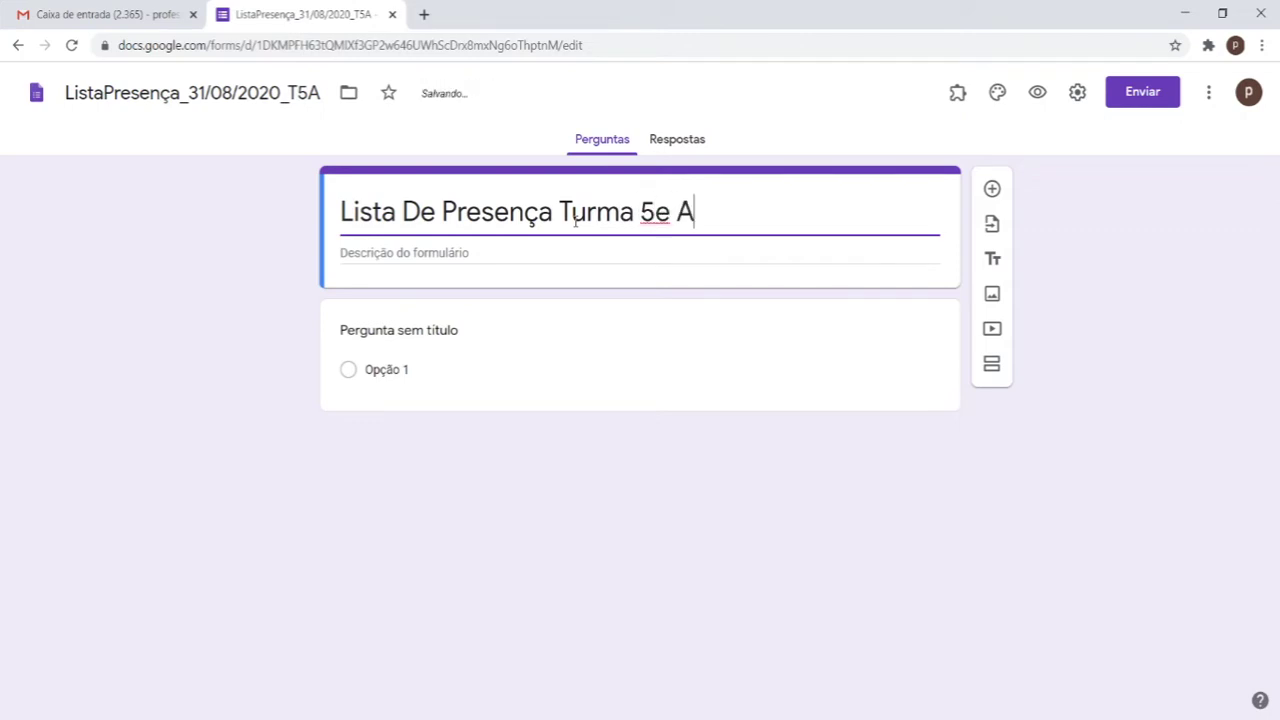
pyautogui.write('no A')
# Step: Correct '5e' to '5º' and add a dash between 'Presença' and 'Turma'
pyautogui.click(671, 214)
pyautogui.press('BackSpace')
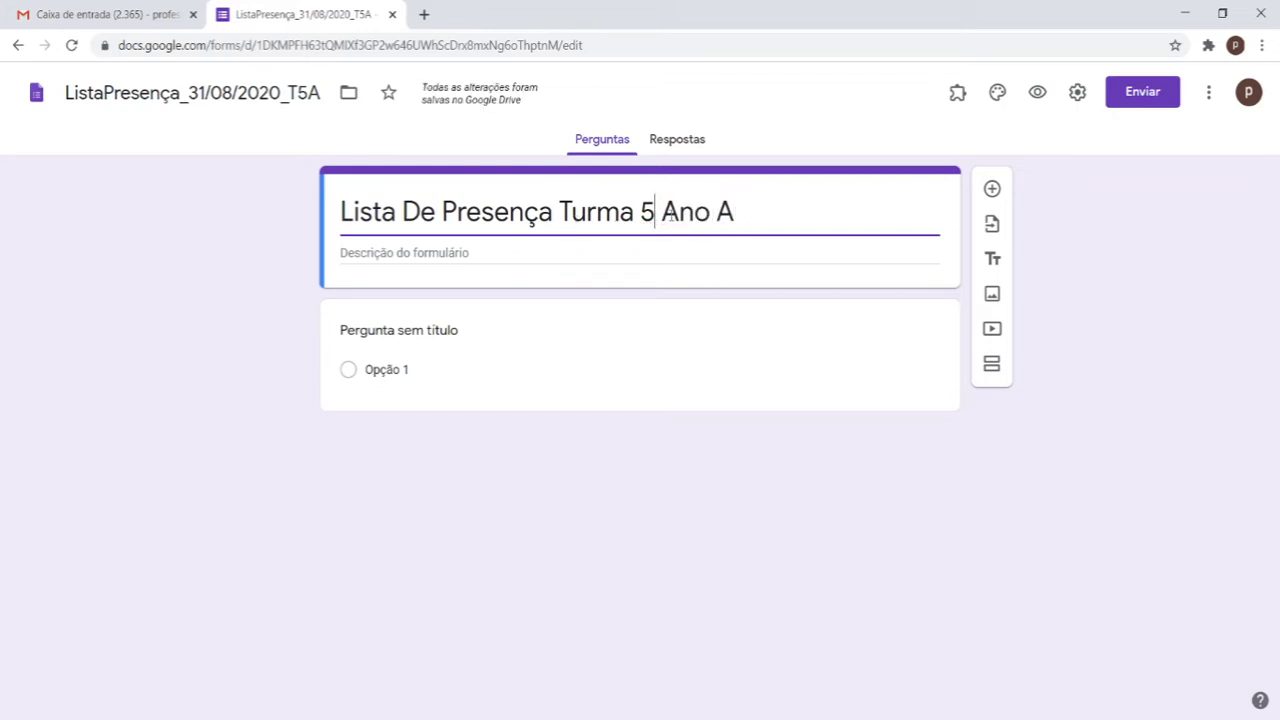
pyautogui.write('º')
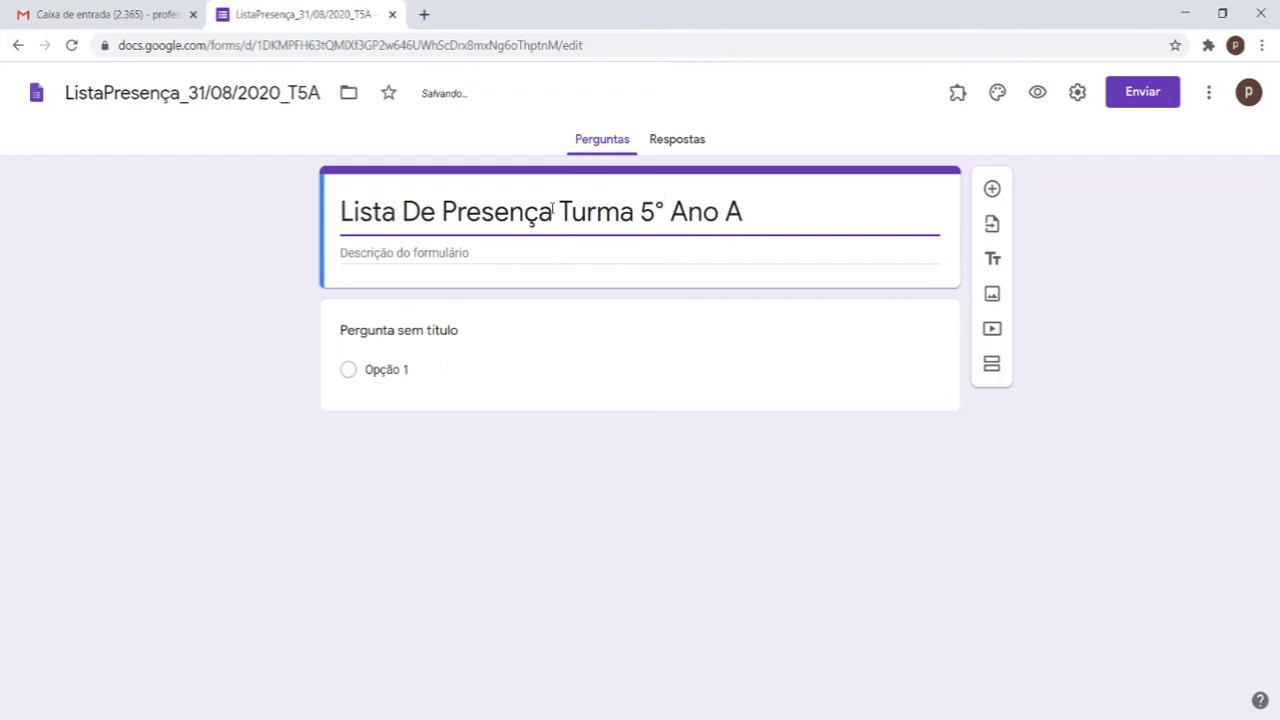
pyautogui.click(552, 211)
pyautogui.write('-')
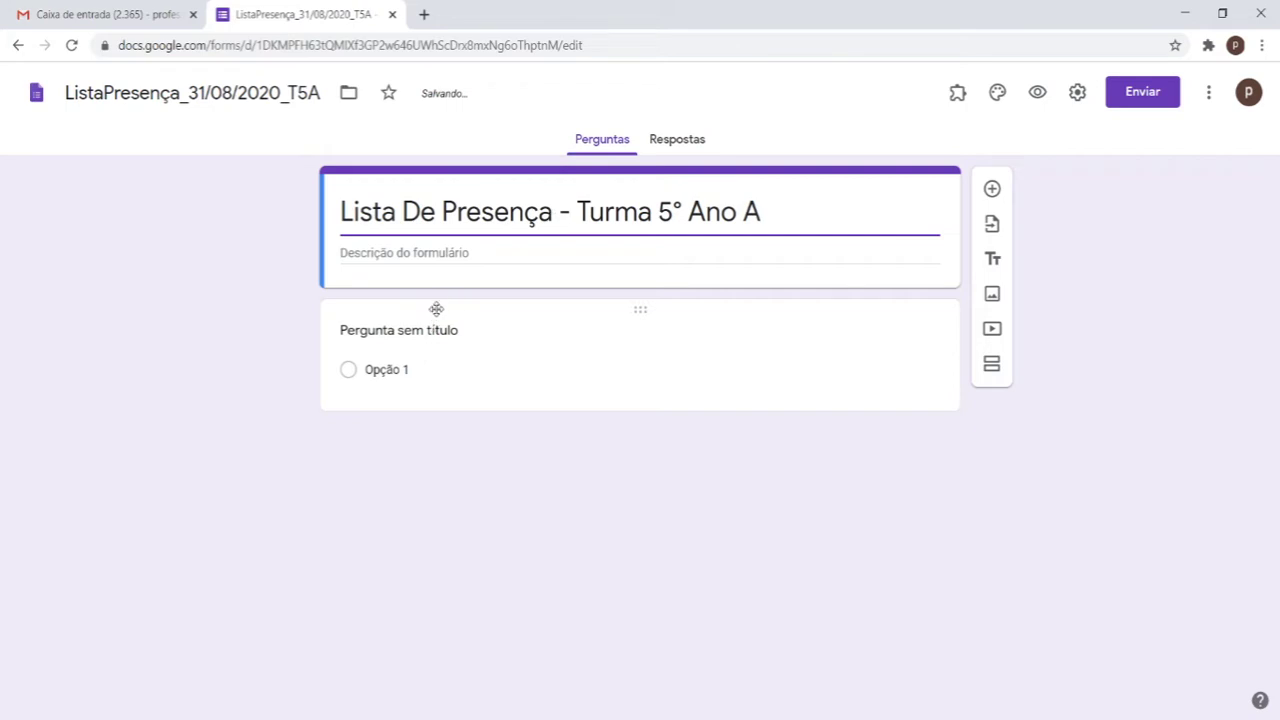
pyautogui.click(371, 277)
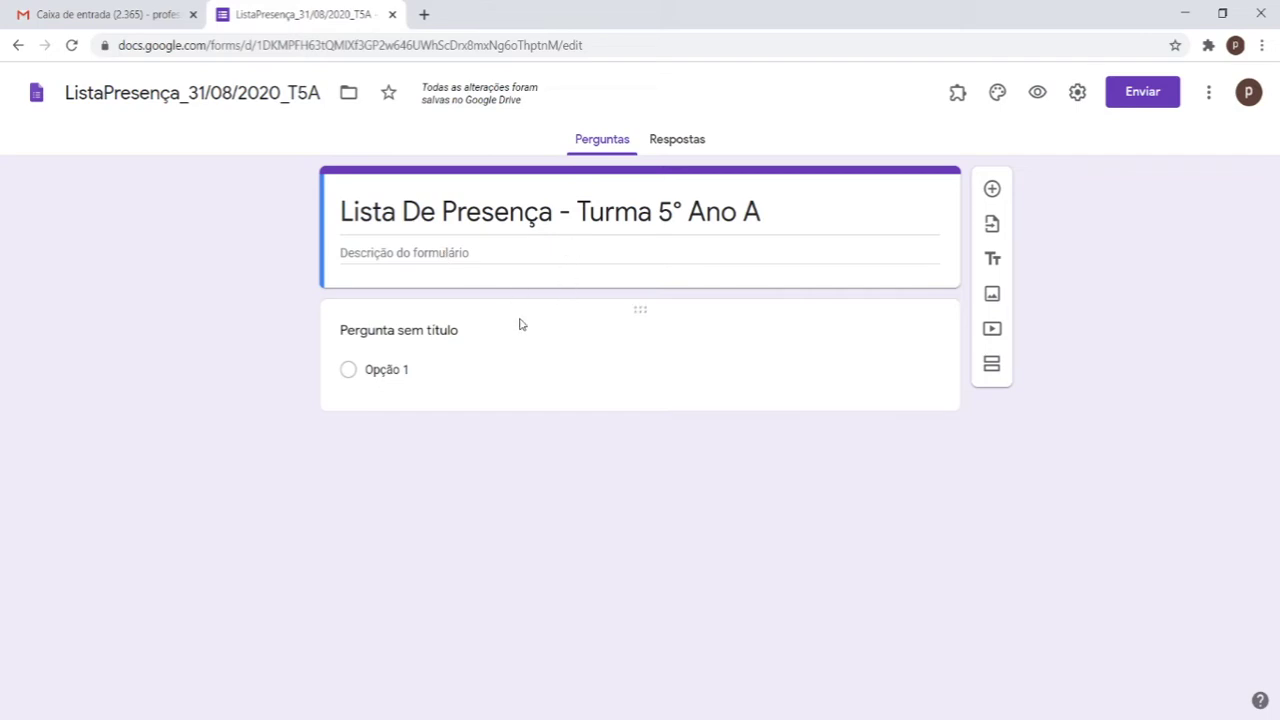
# Step: Change the first question's type to Resposta curta
pyautogui.click(448, 350)
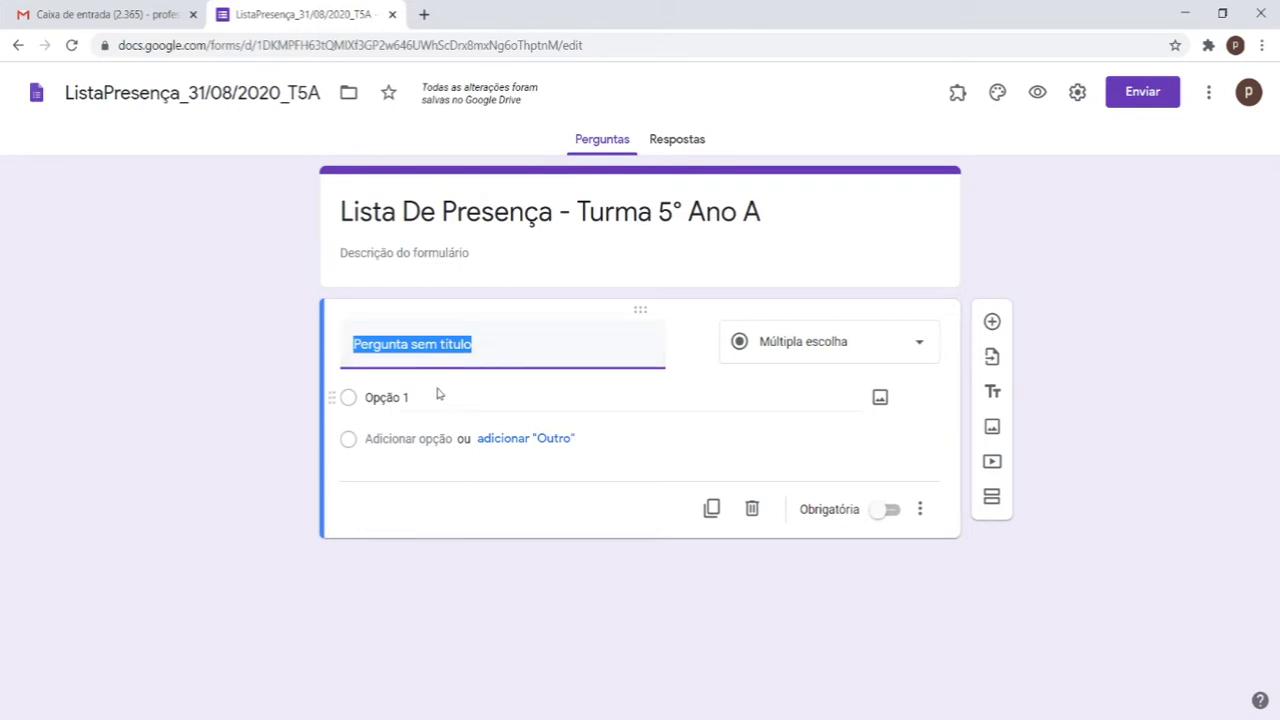
pyautogui.click(548, 510)
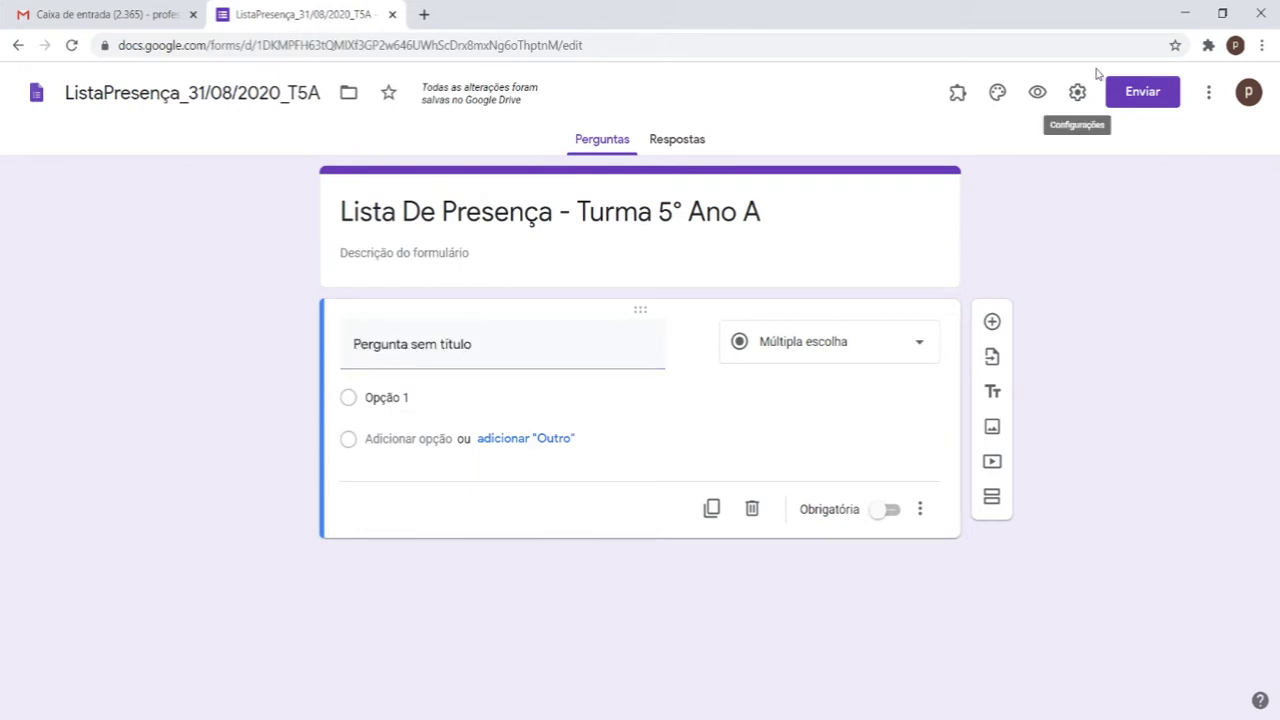
pyautogui.click(494, 359)
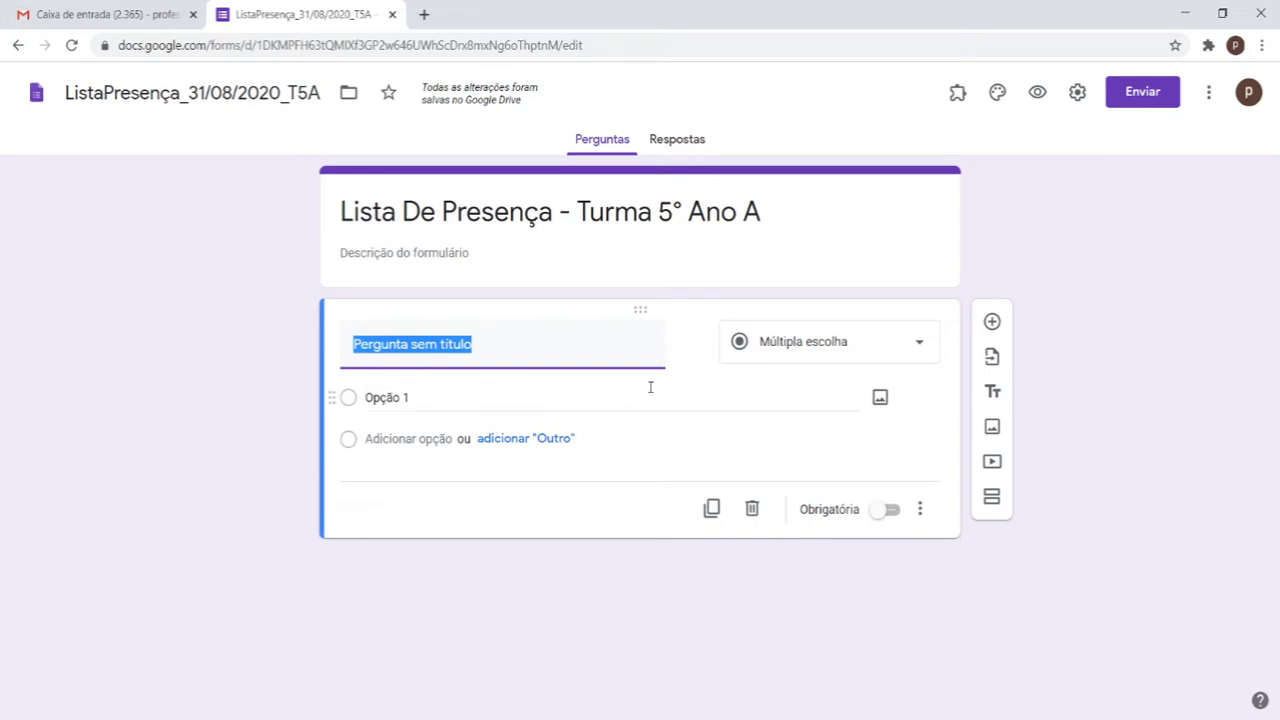
pyautogui.click(800, 345)
pyautogui.click(806, 210)
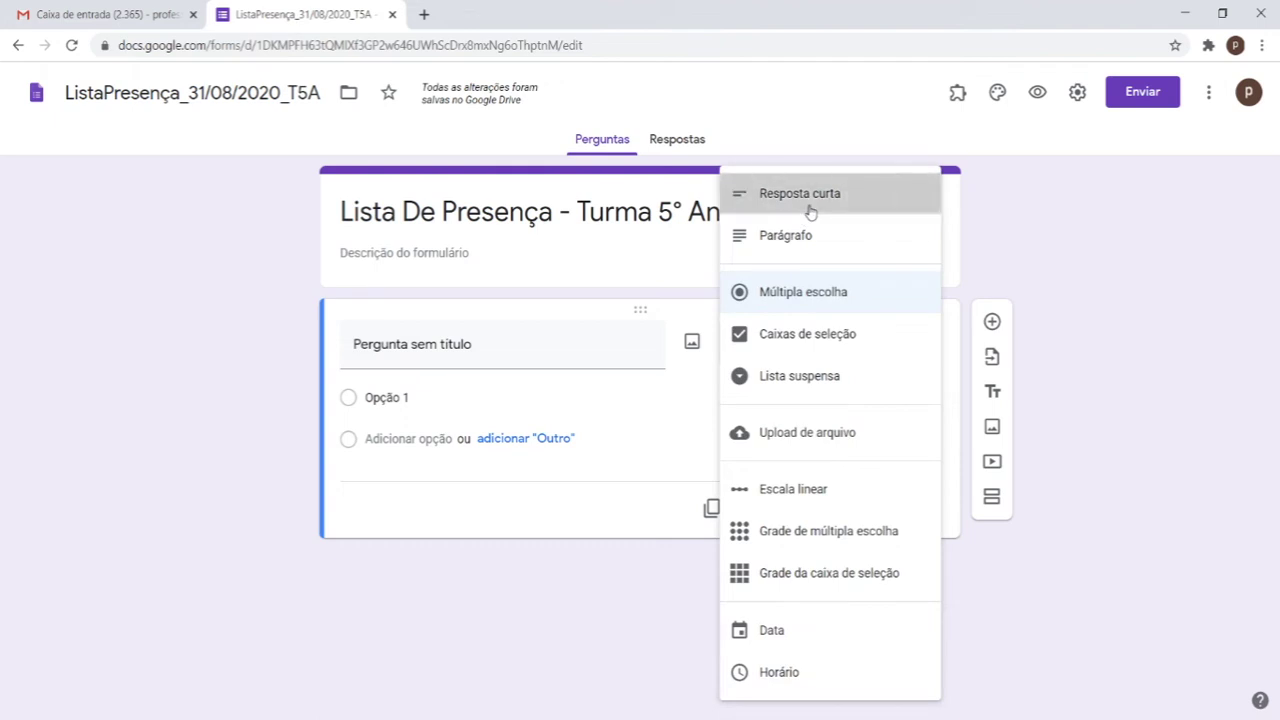
# Step: Title the question 'Digite seu nome completo:' and turn on Obrigatória
pyautogui.click(478, 345)
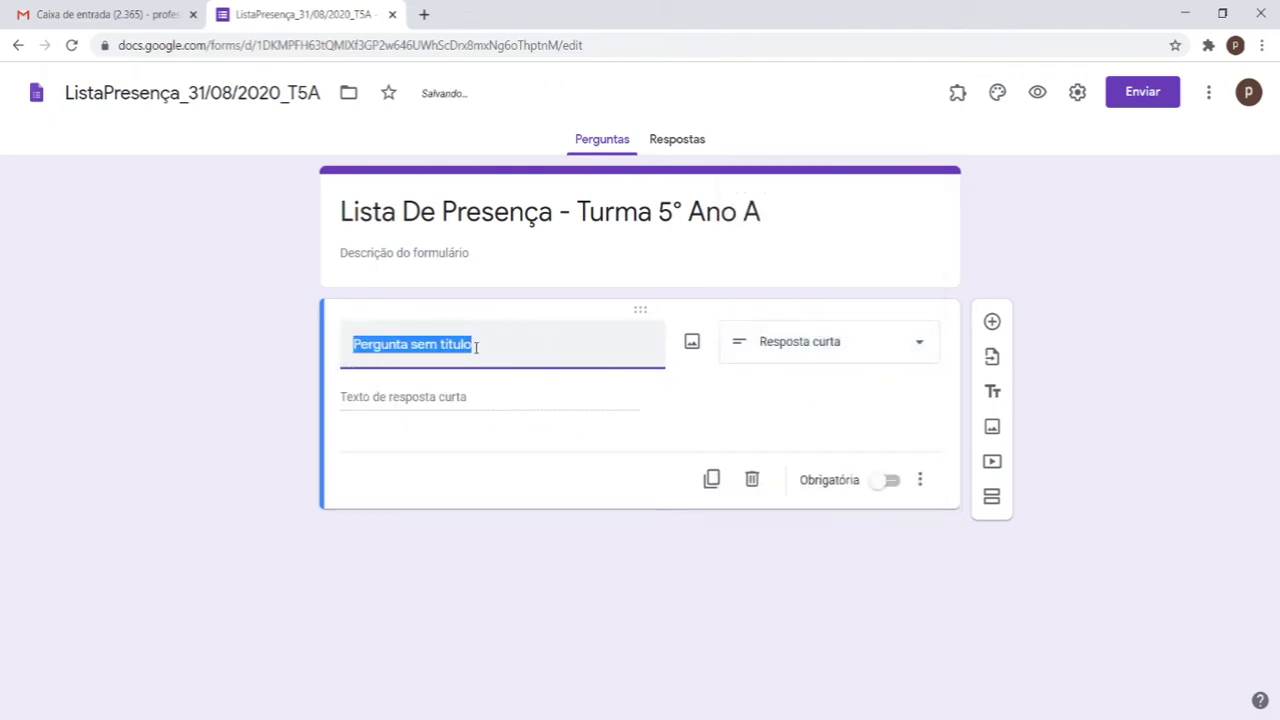
pyautogui.write('Digit')
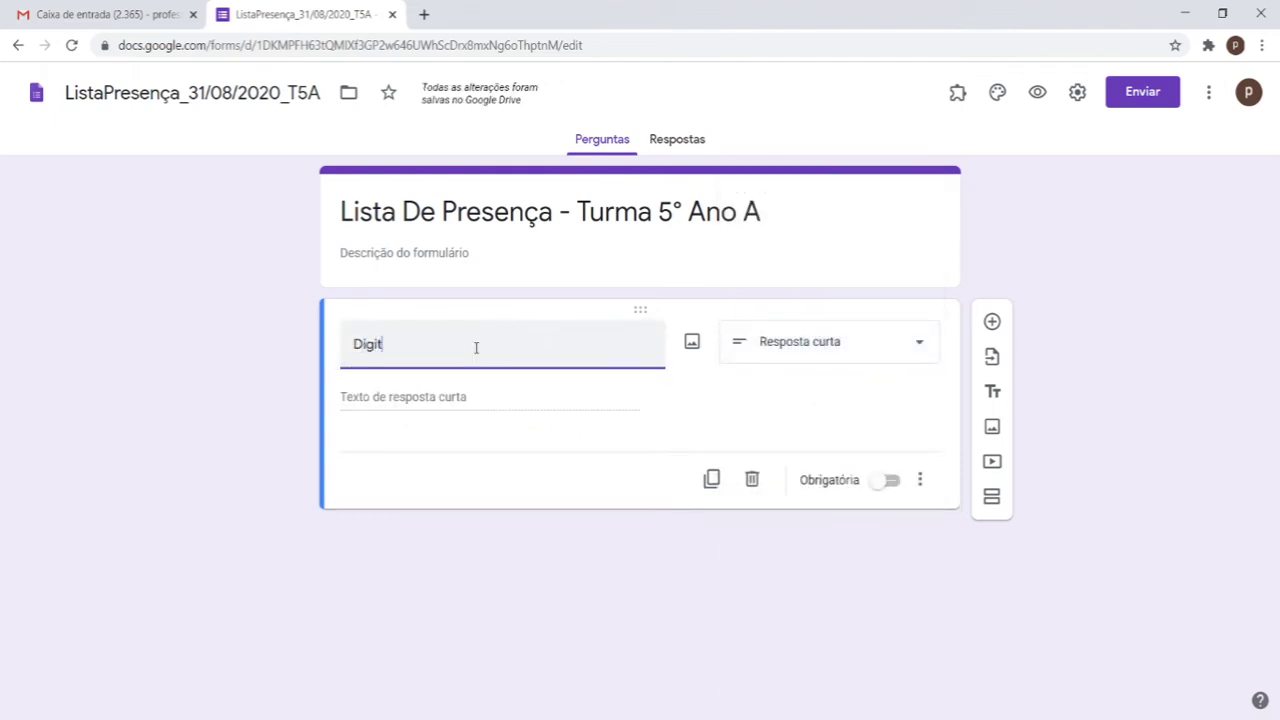
pyautogui.write('e u no')
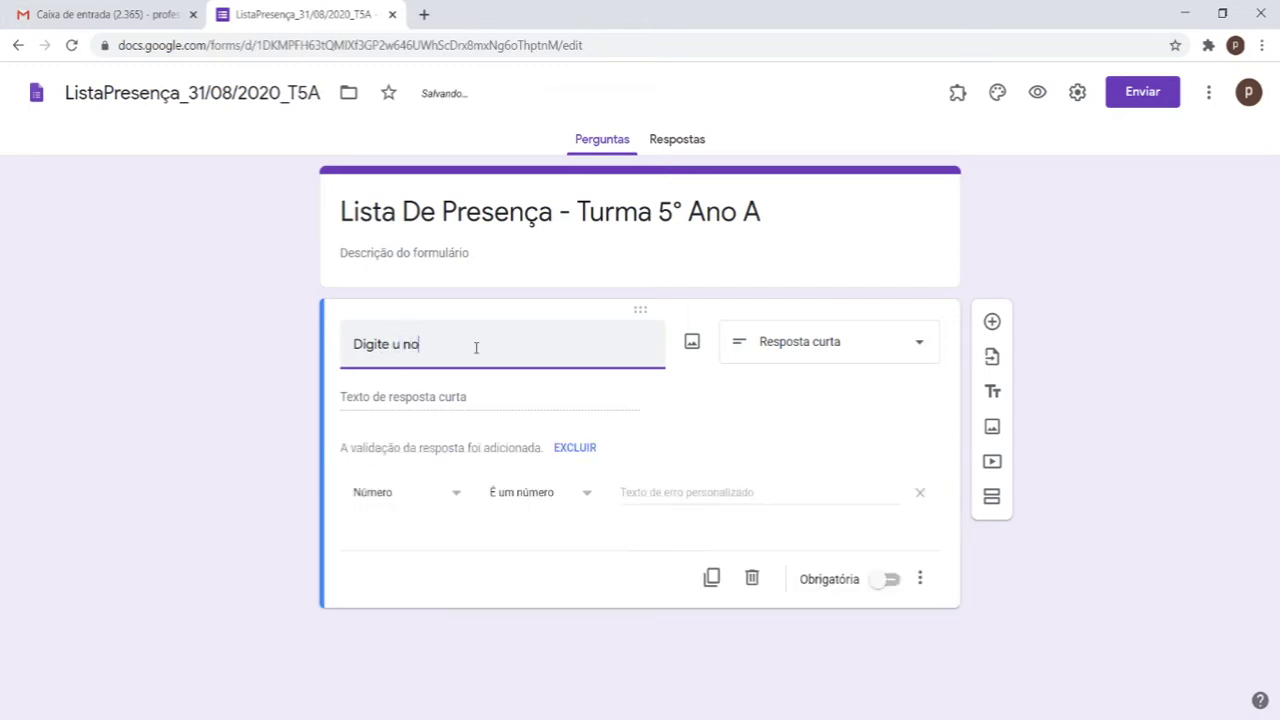
pyautogui.write('m compl')
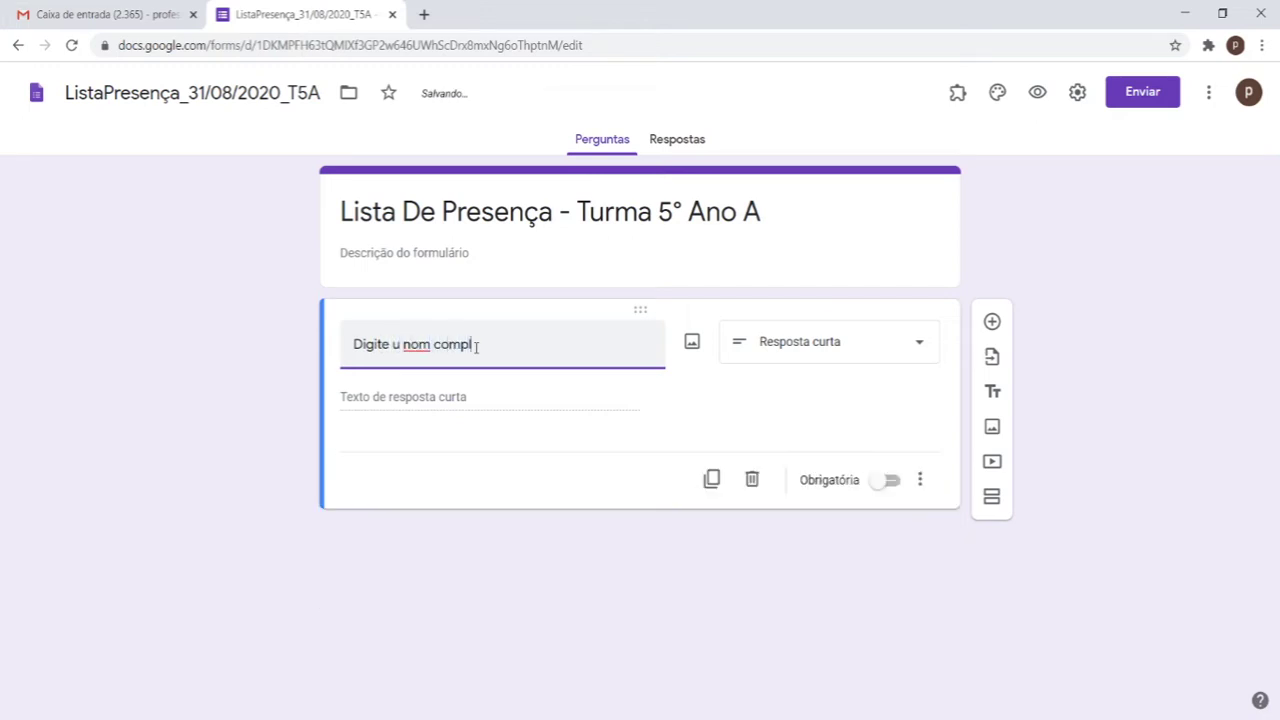
pyautogui.write('eto:')
pyautogui.click(391, 344)
pyautogui.write('se')
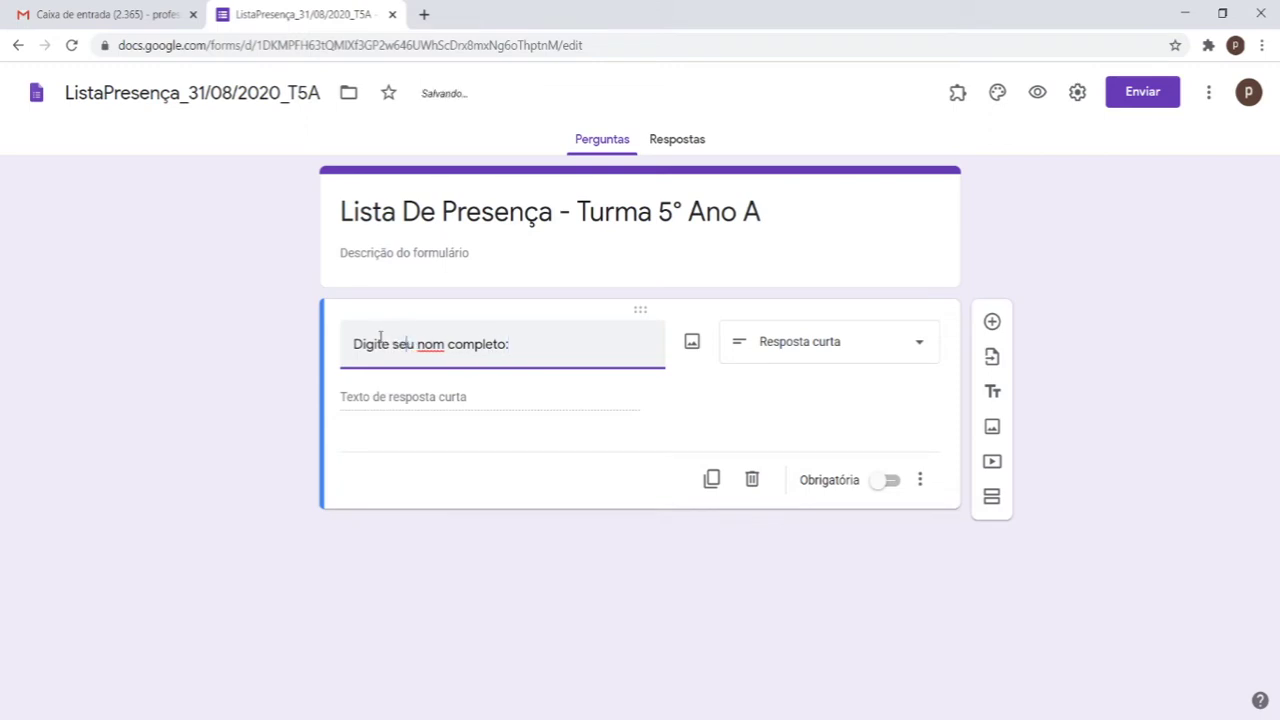
pyautogui.click(444, 344)
pyautogui.write('e')
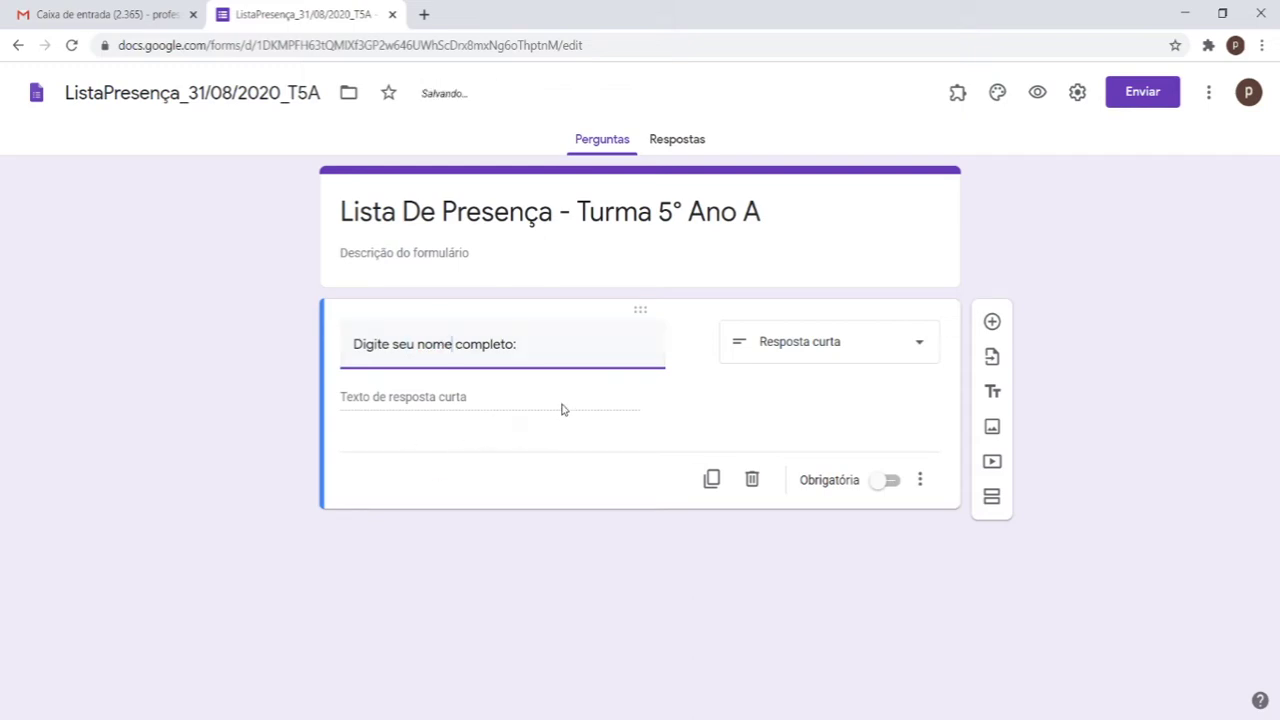
pyautogui.click(889, 481)
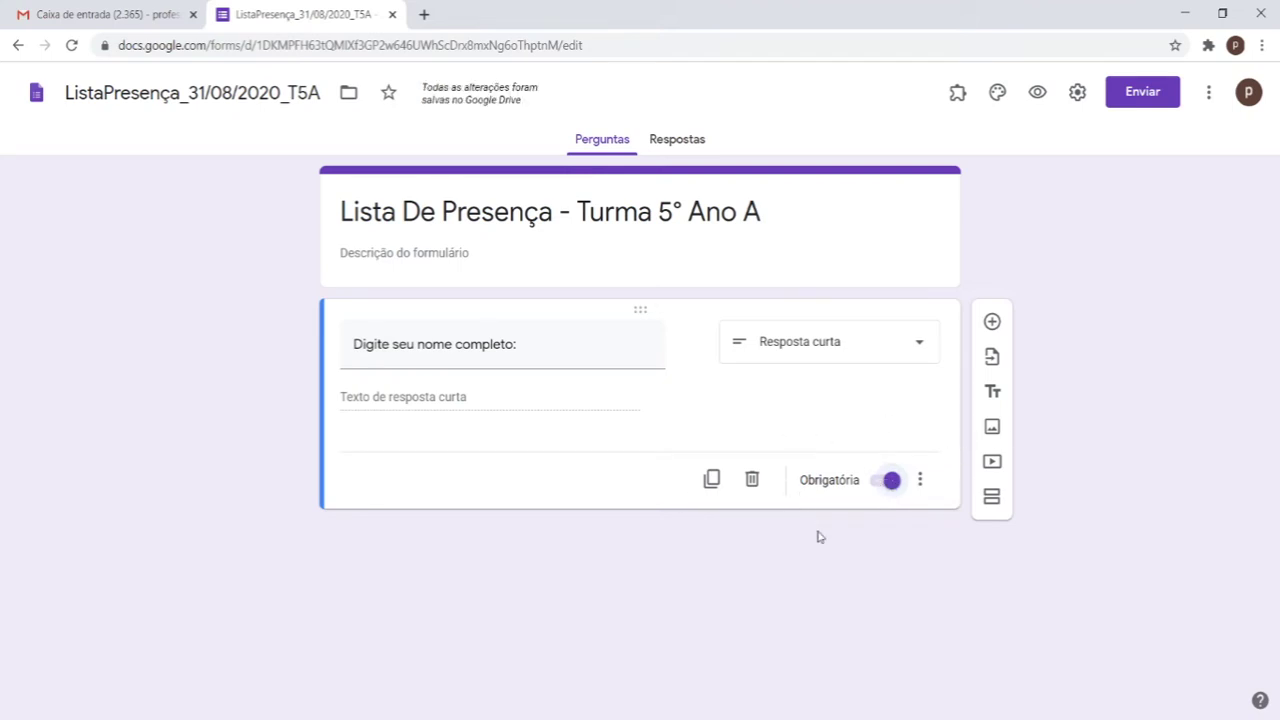
pyautogui.click(993, 322)
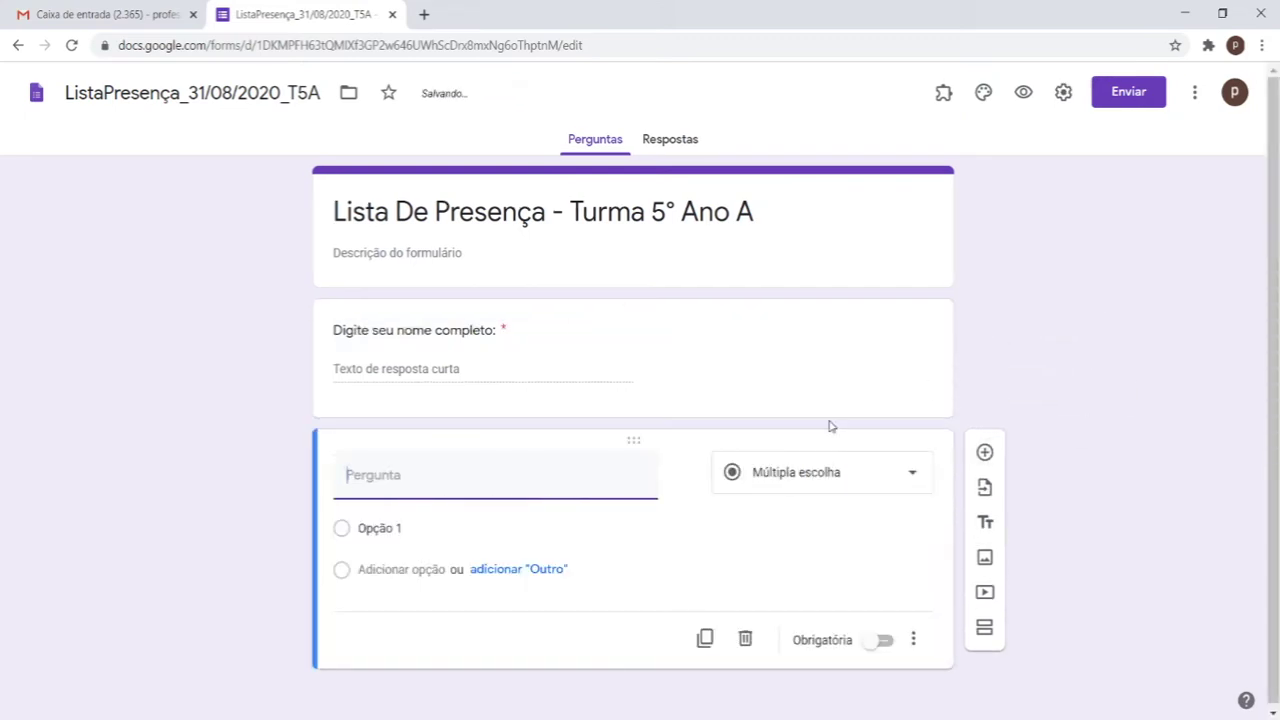
# Step: Build a 0 to 10 linear-scale question, then delete it
pyautogui.click(812, 482)
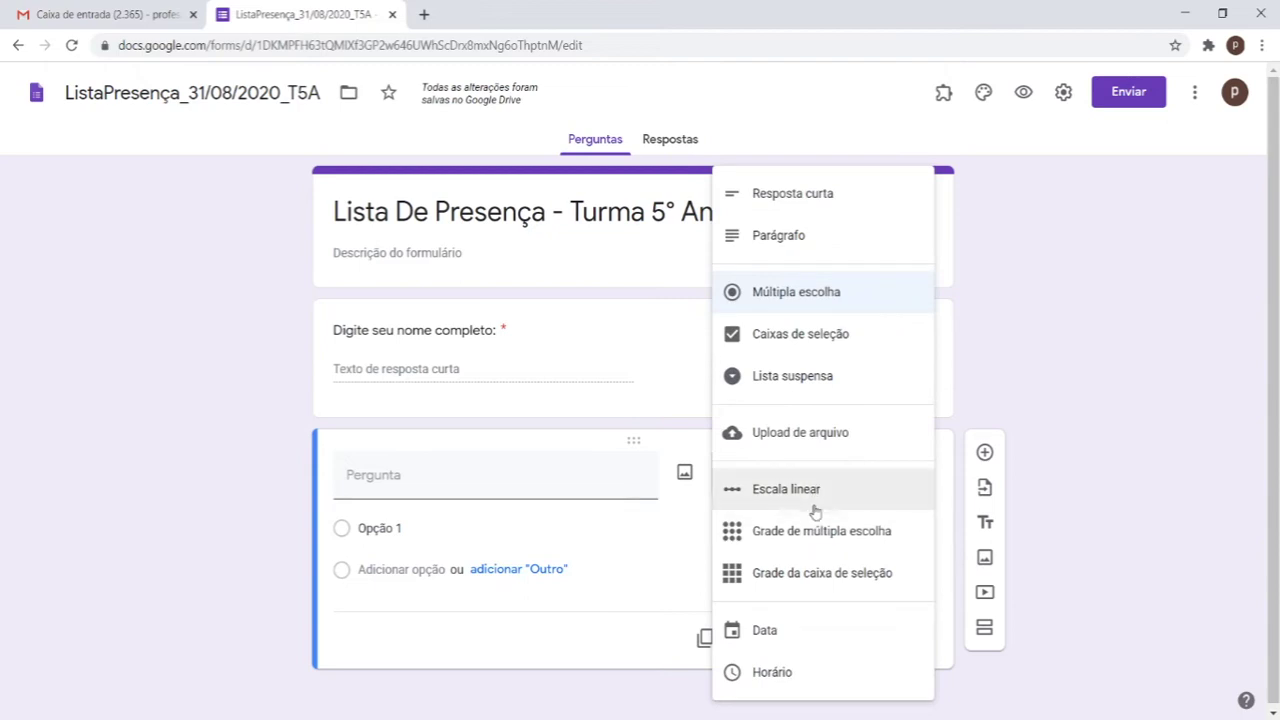
pyautogui.click(821, 495)
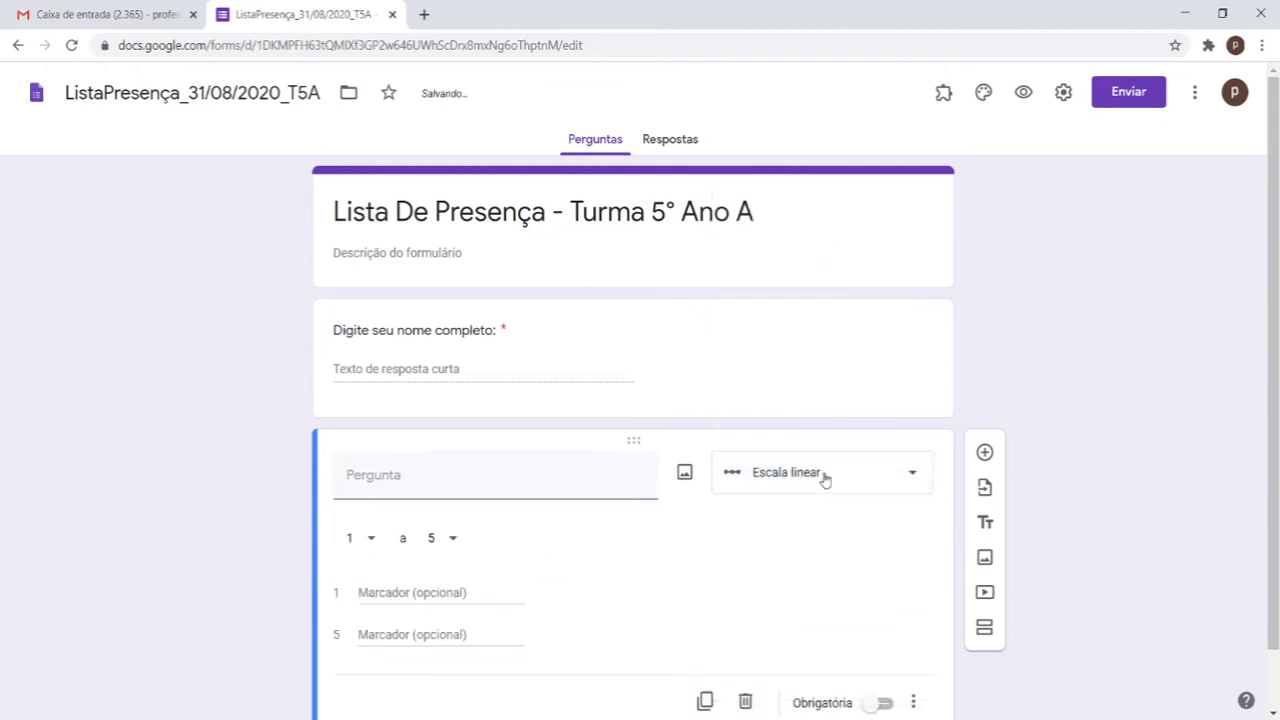
pyautogui.click(450, 540)
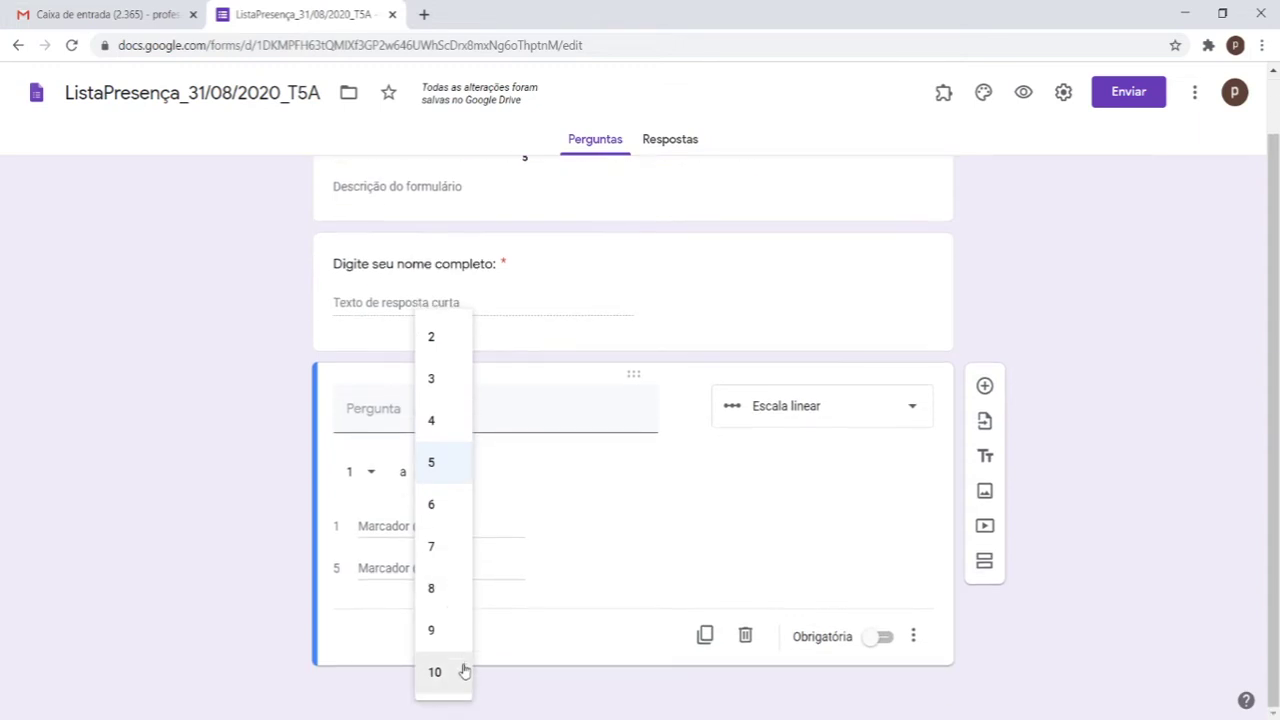
pyautogui.click(464, 671)
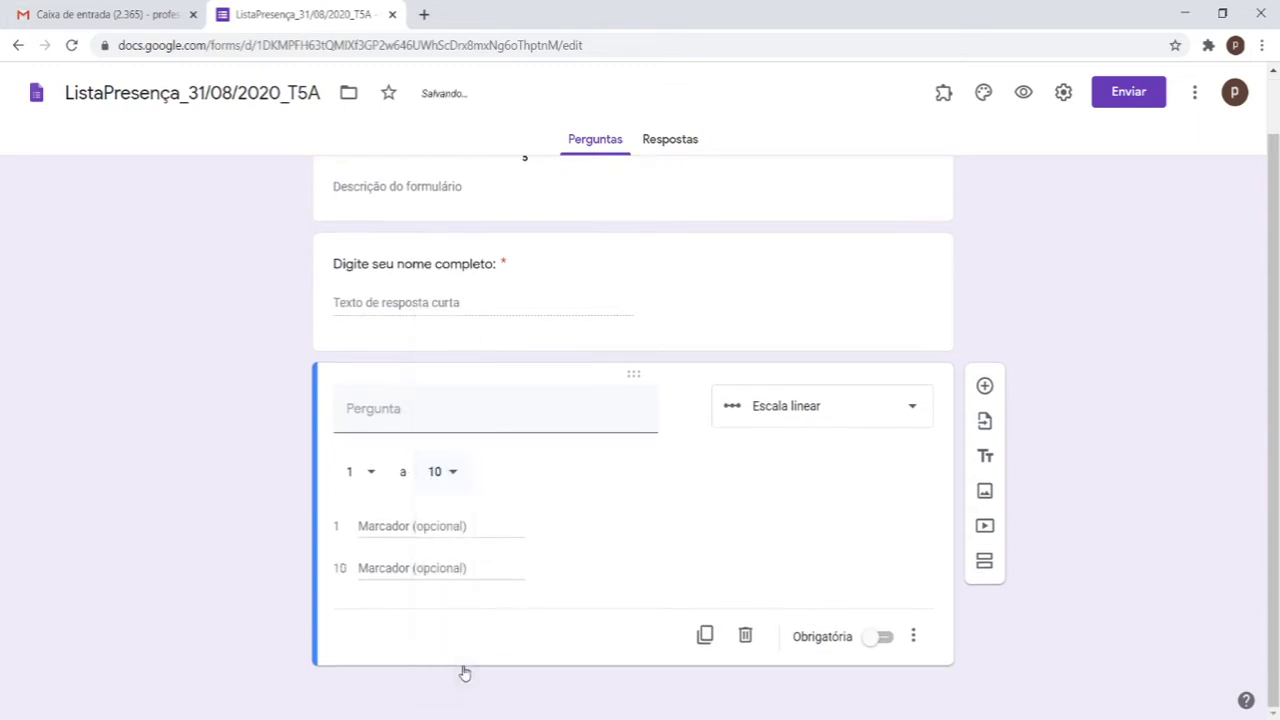
pyautogui.click(361, 485)
pyautogui.click(368, 440)
pyautogui.click(361, 521)
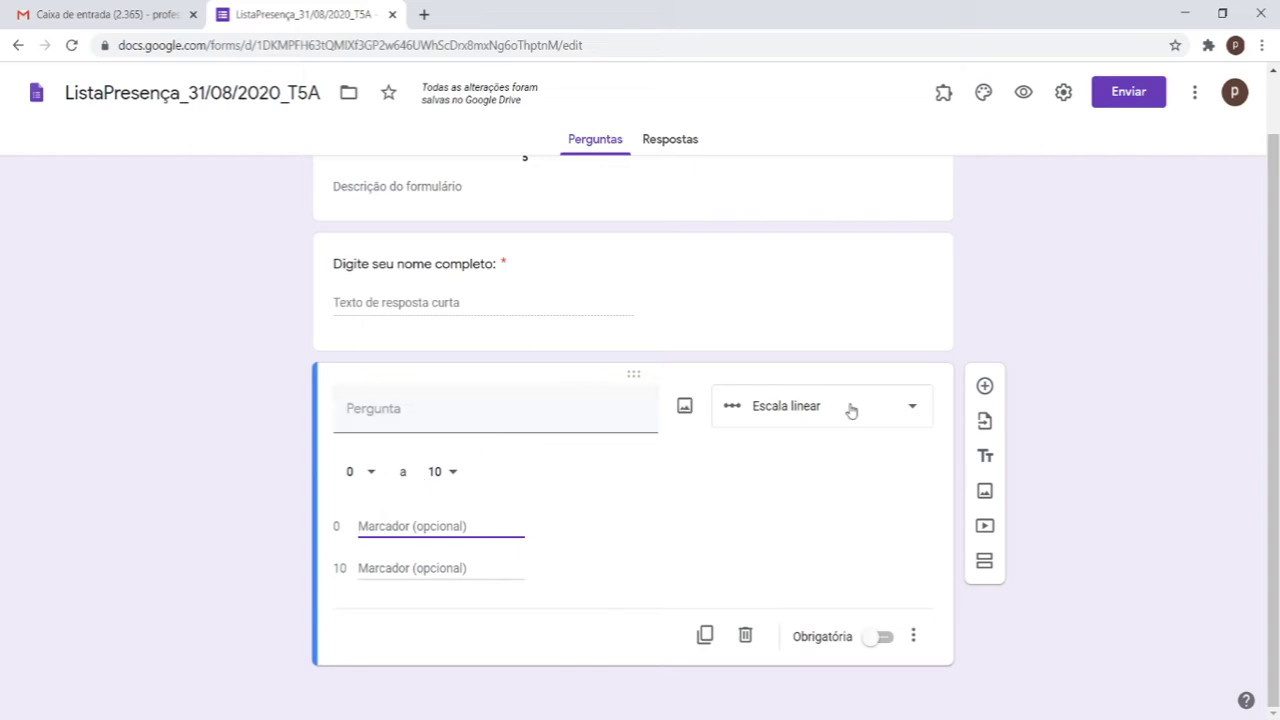
pyautogui.scroll(1, 834, 440)
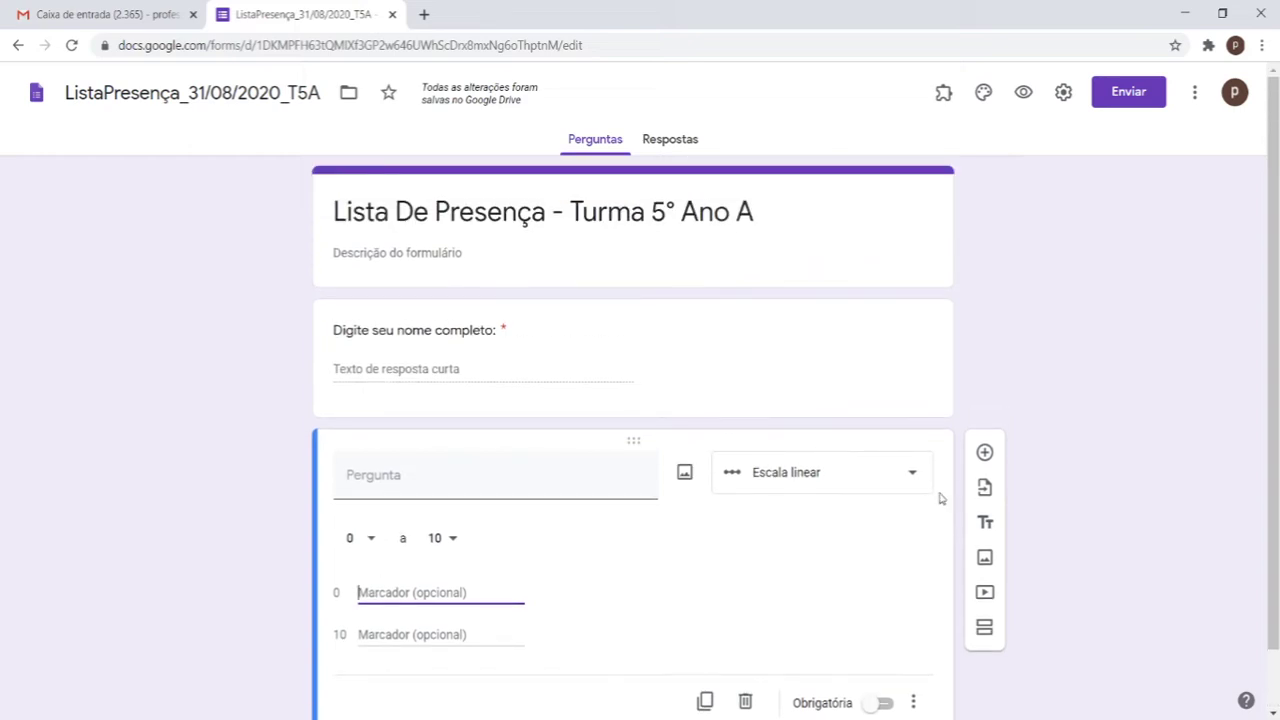
pyautogui.scroll(-1, 900, 530)
pyautogui.click(745, 636)
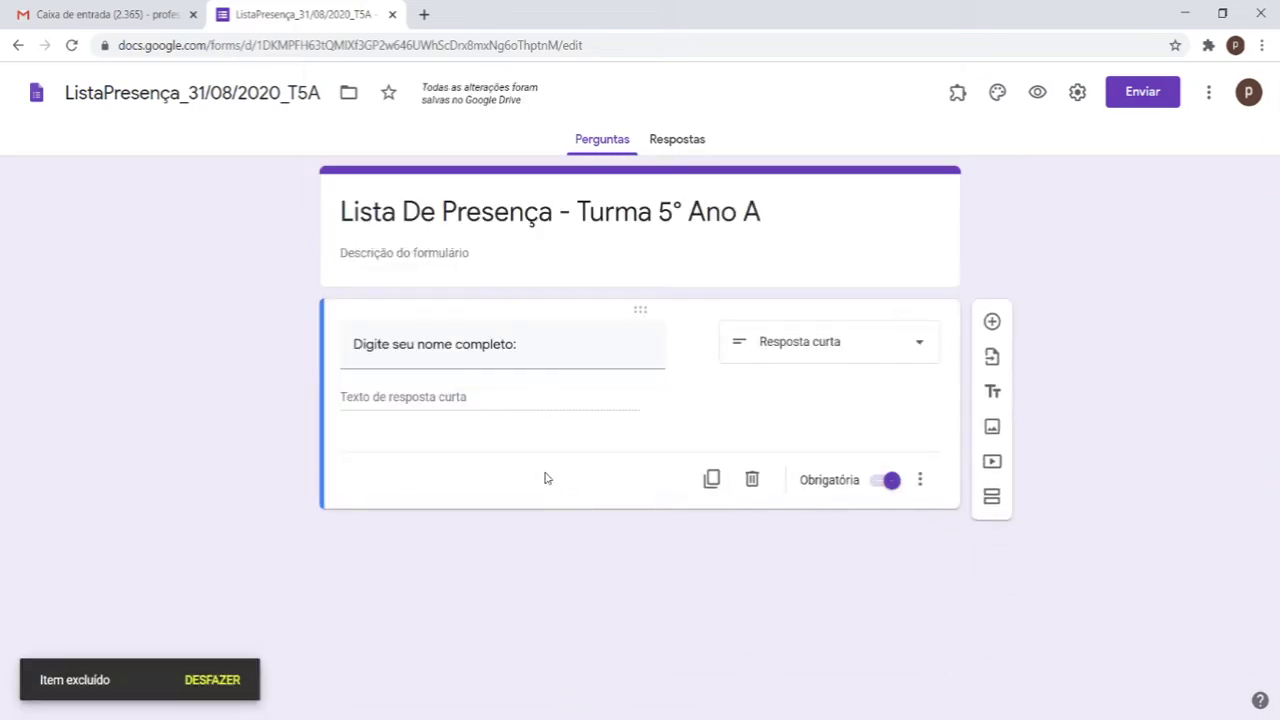
# Step: Add a new linear-scale question ranging from 0 to 10
pyautogui.click(990, 319)
pyautogui.click(779, 474)
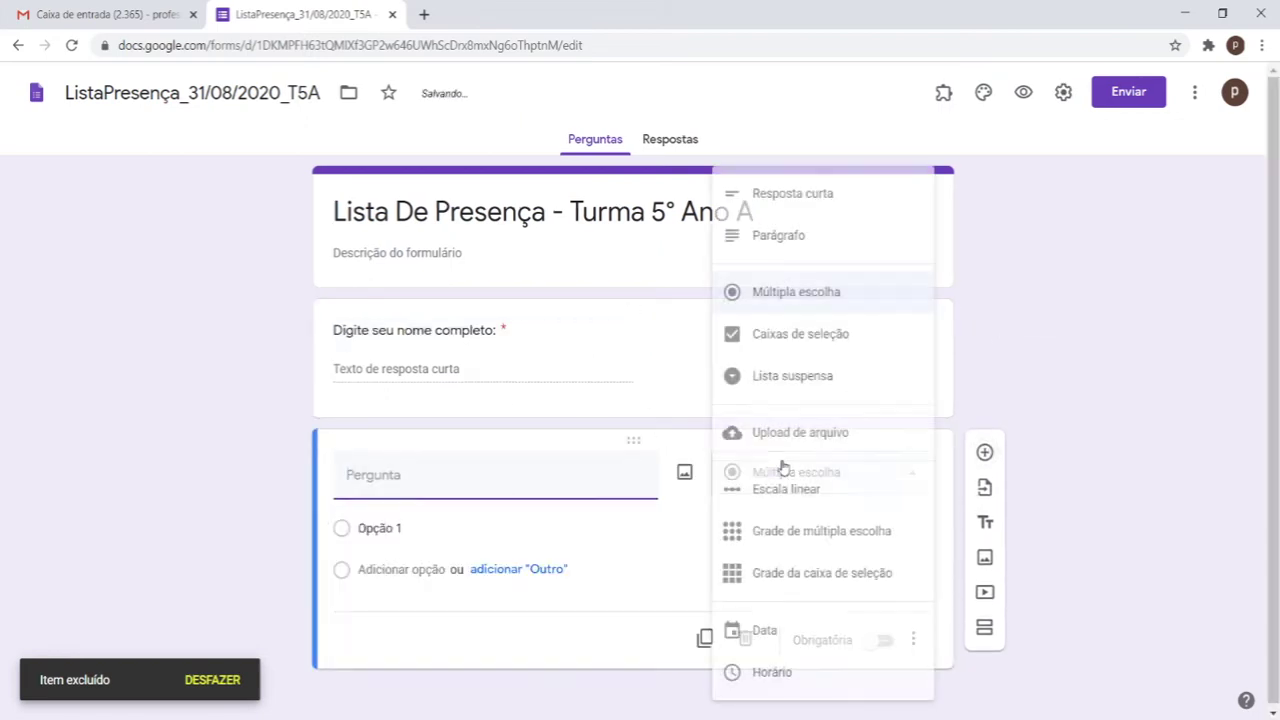
pyautogui.click(800, 489)
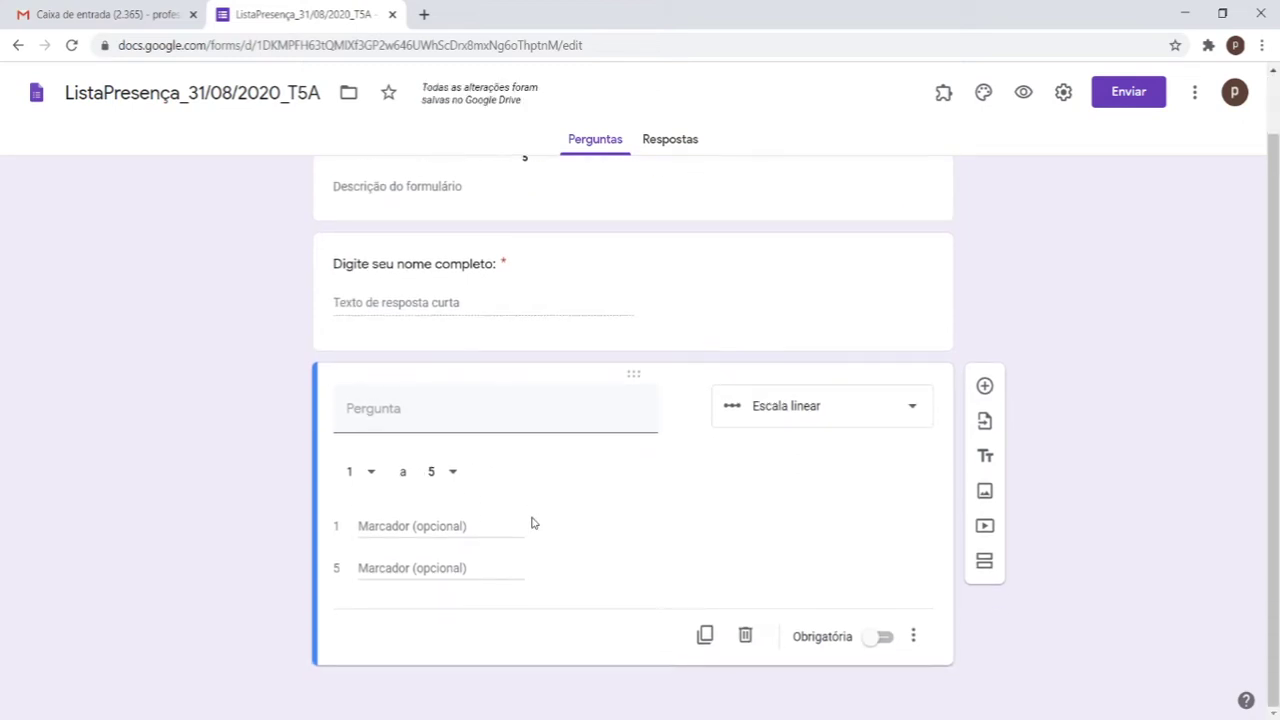
pyautogui.click(360, 476)
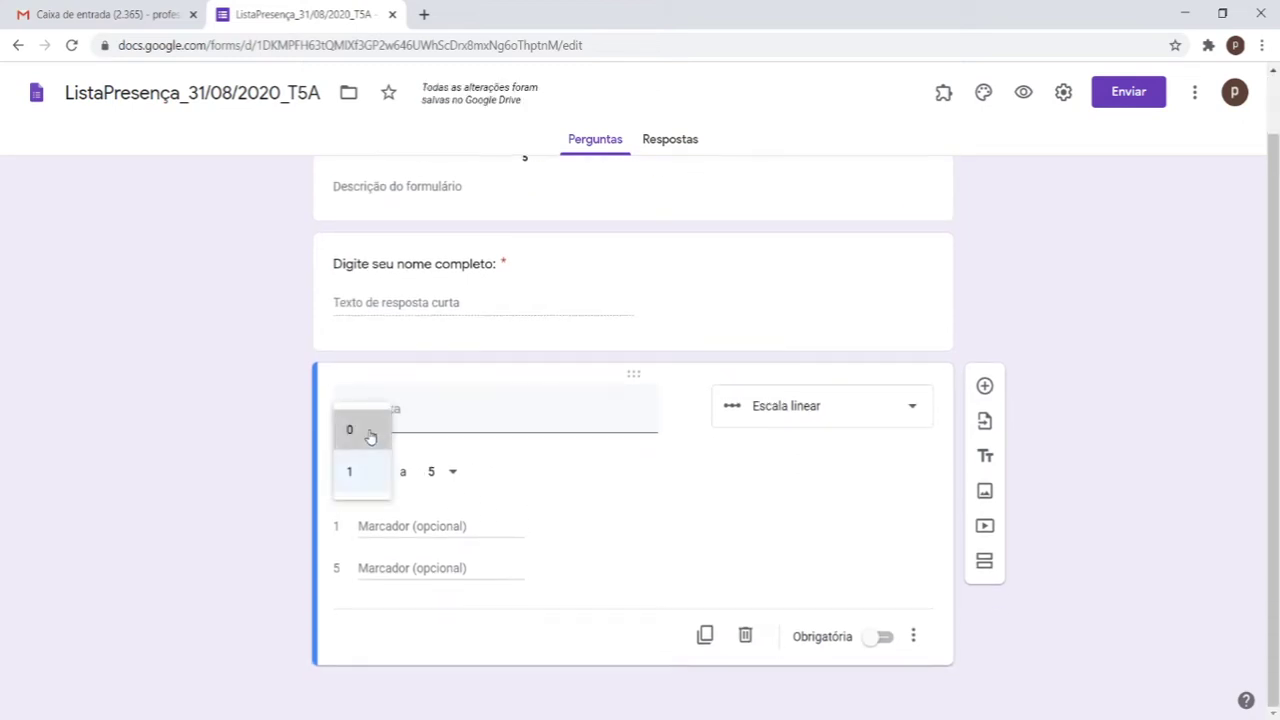
pyautogui.click(368, 431)
pyautogui.click(451, 470)
pyautogui.click(434, 680)
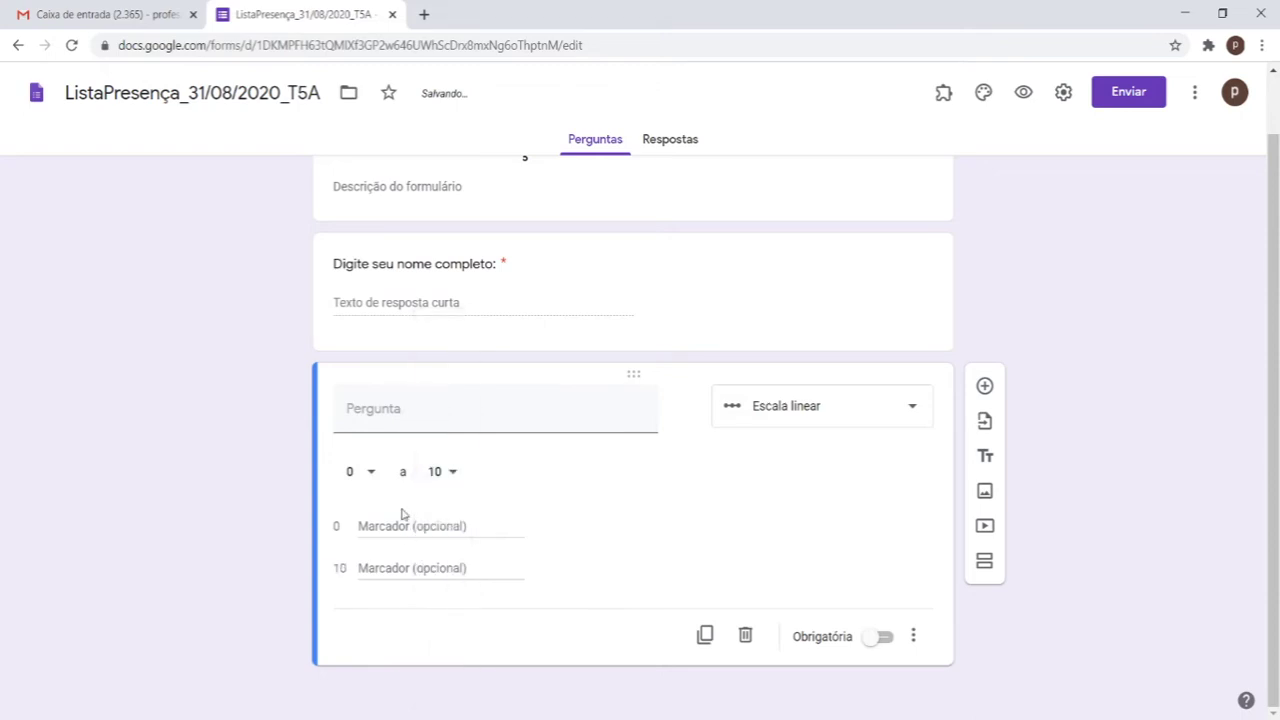
# Step: Label the scale ends 'ruim' at 0 and 'muito bom' at 10
pyautogui.click(407, 527)
pyautogui.write('M')
pyautogui.press('BackSpace')
pyautogui.write('ruim')
pyautogui.click(398, 562)
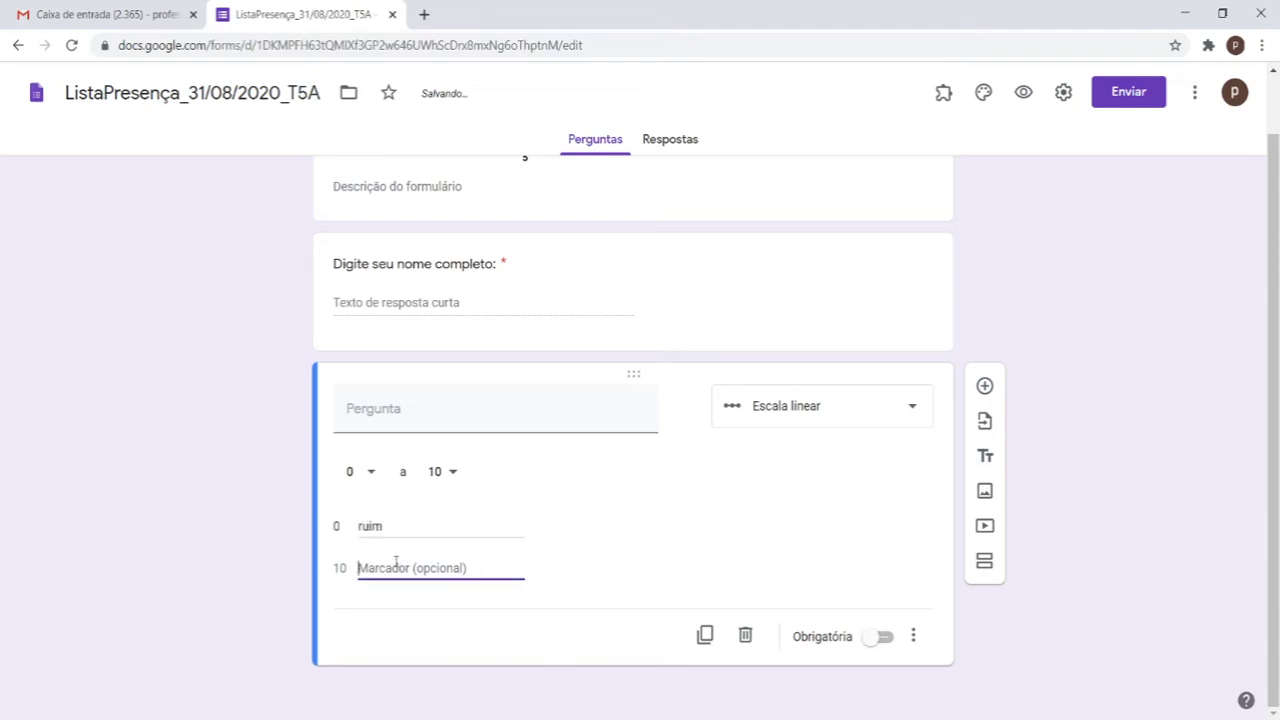
pyautogui.write('muito bom')
pyautogui.click(884, 510)
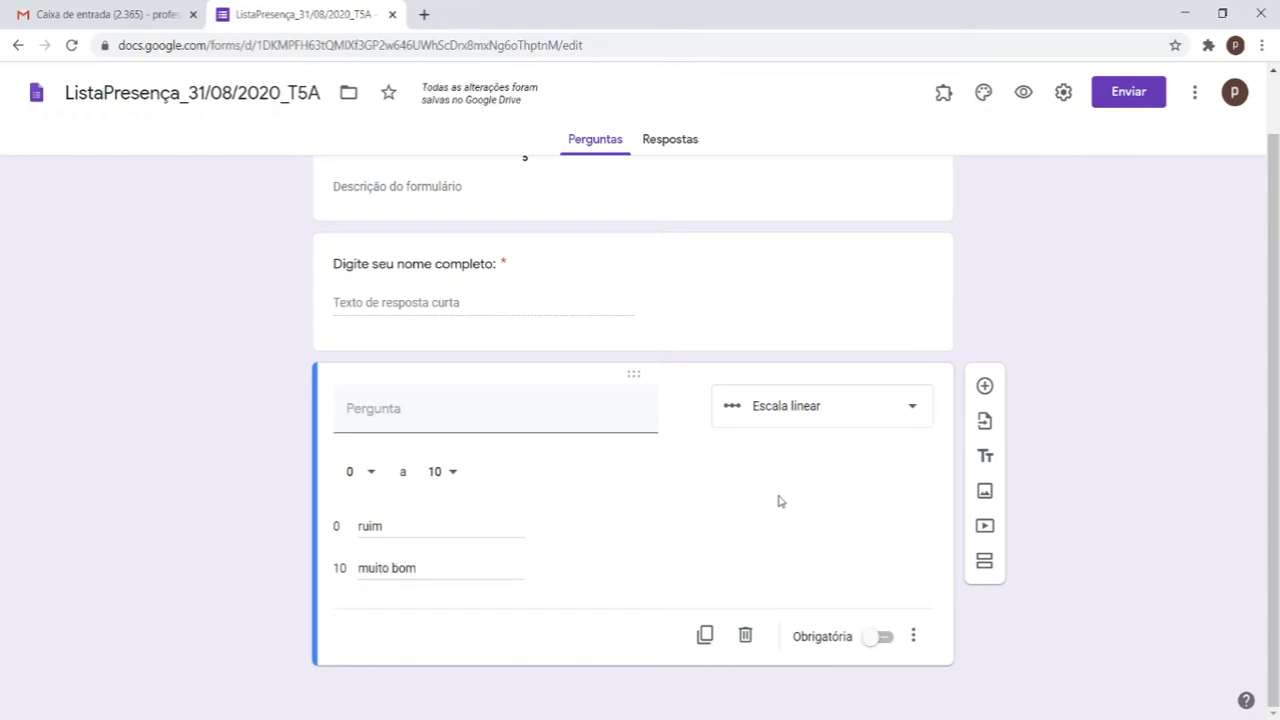
# Step: Name the linear-scale question 'Avalie a Aula de Hoje' and switch on Obrigatória
pyautogui.click(571, 423)
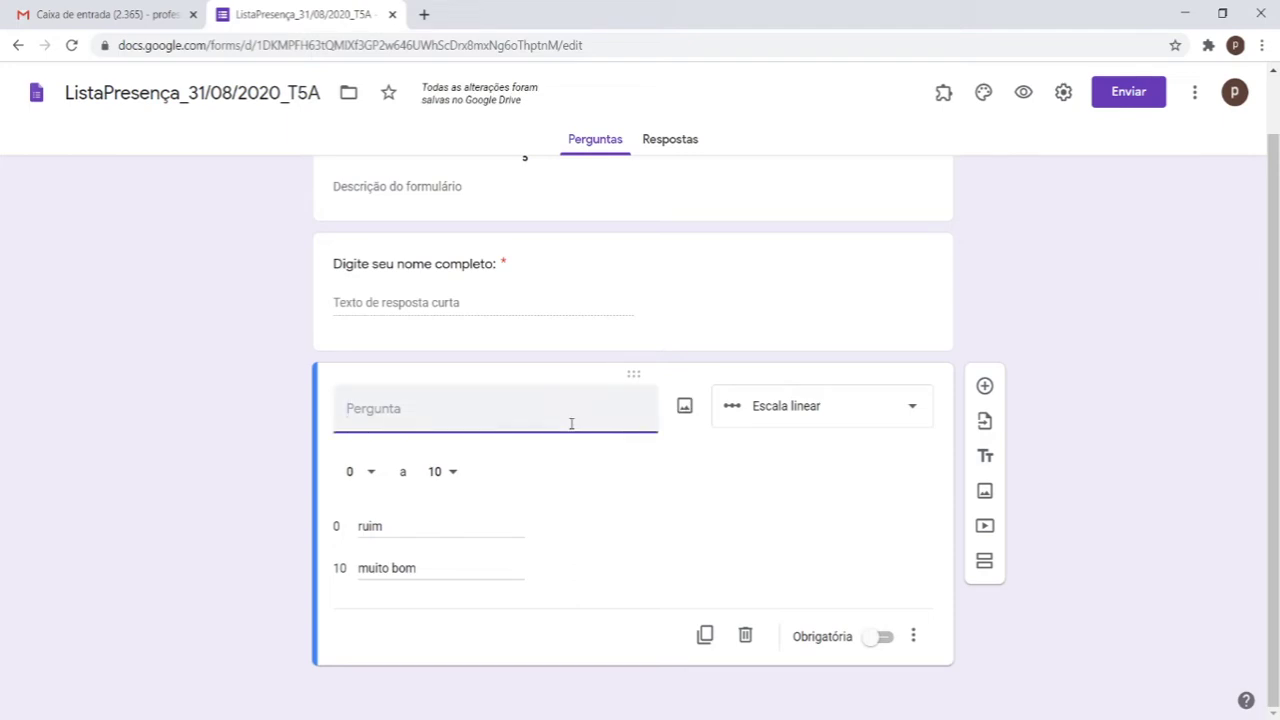
pyautogui.write('Avalie')
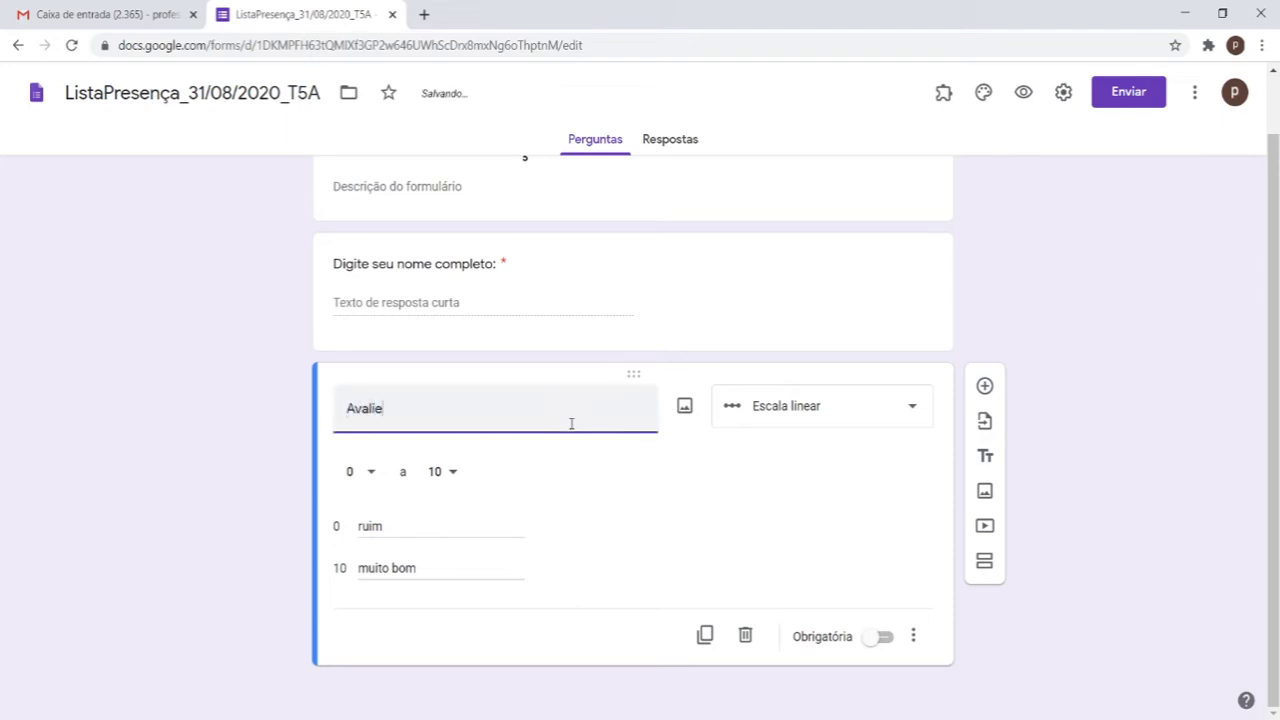
pyautogui.write(' a Aula de Hoje')
pyautogui.click(866, 640)
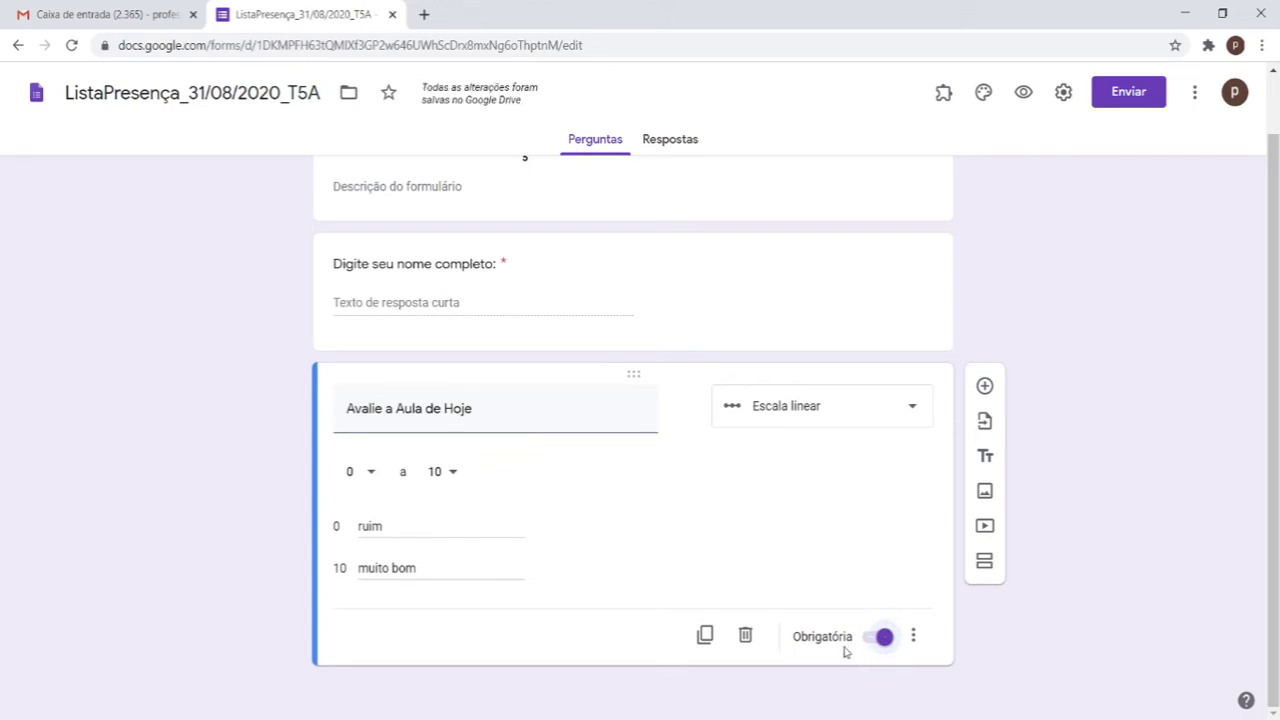
pyautogui.scroll(1, 565, 378)
pyautogui.scroll(-1, 625, 432)
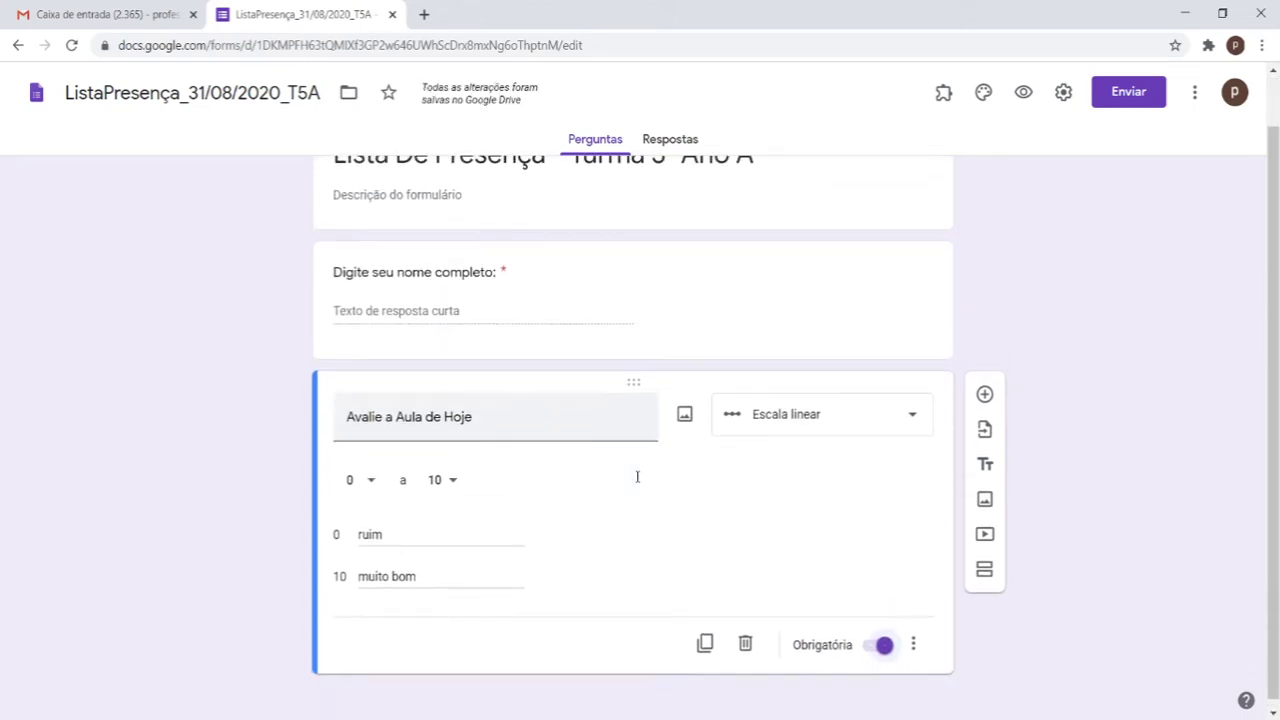
pyautogui.scroll(1, 637, 497)
pyautogui.scroll(-1, 637, 497)
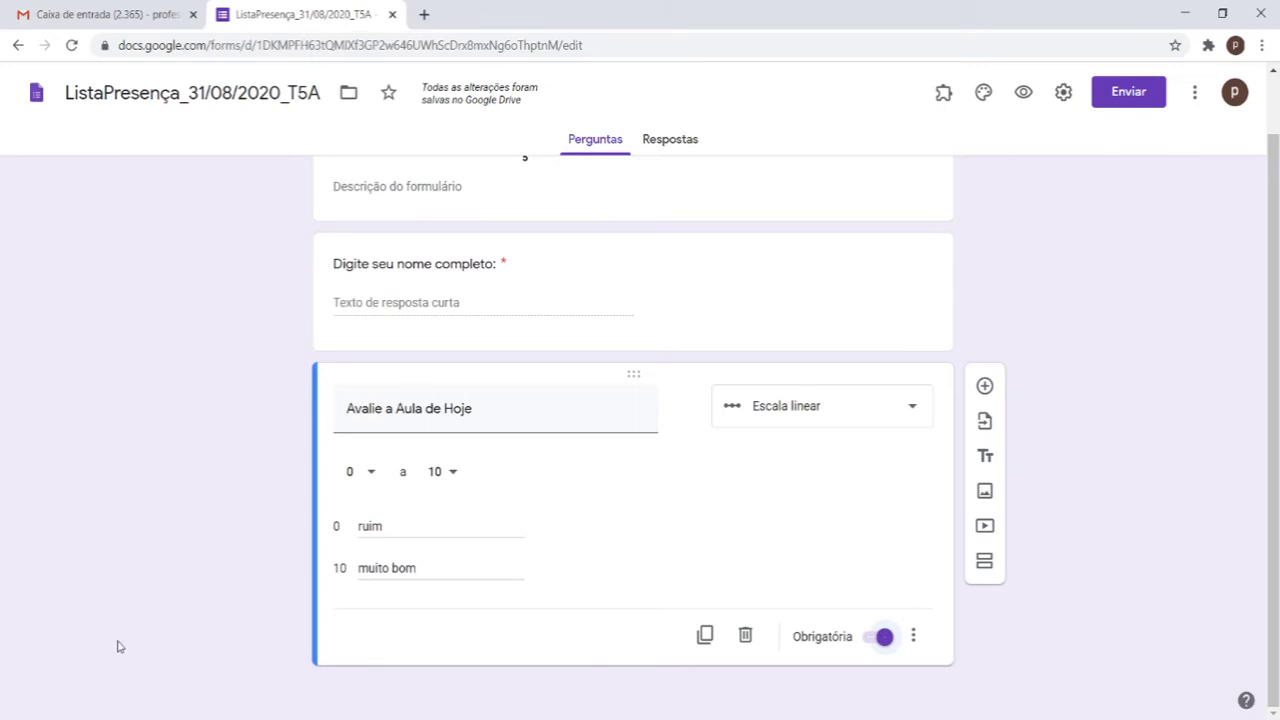
# Step: In Settings, toggle the organisation-only and one-response options, leaving both off
pyautogui.click(1062, 92)
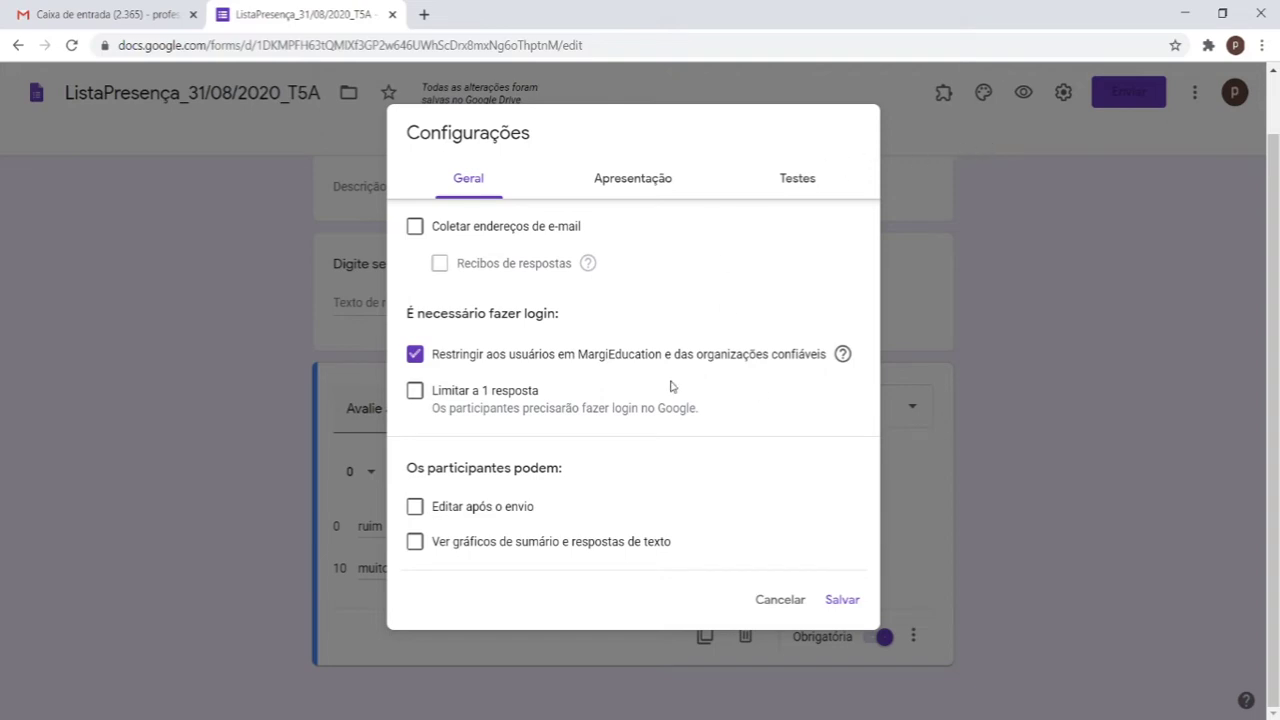
pyautogui.click(415, 354)
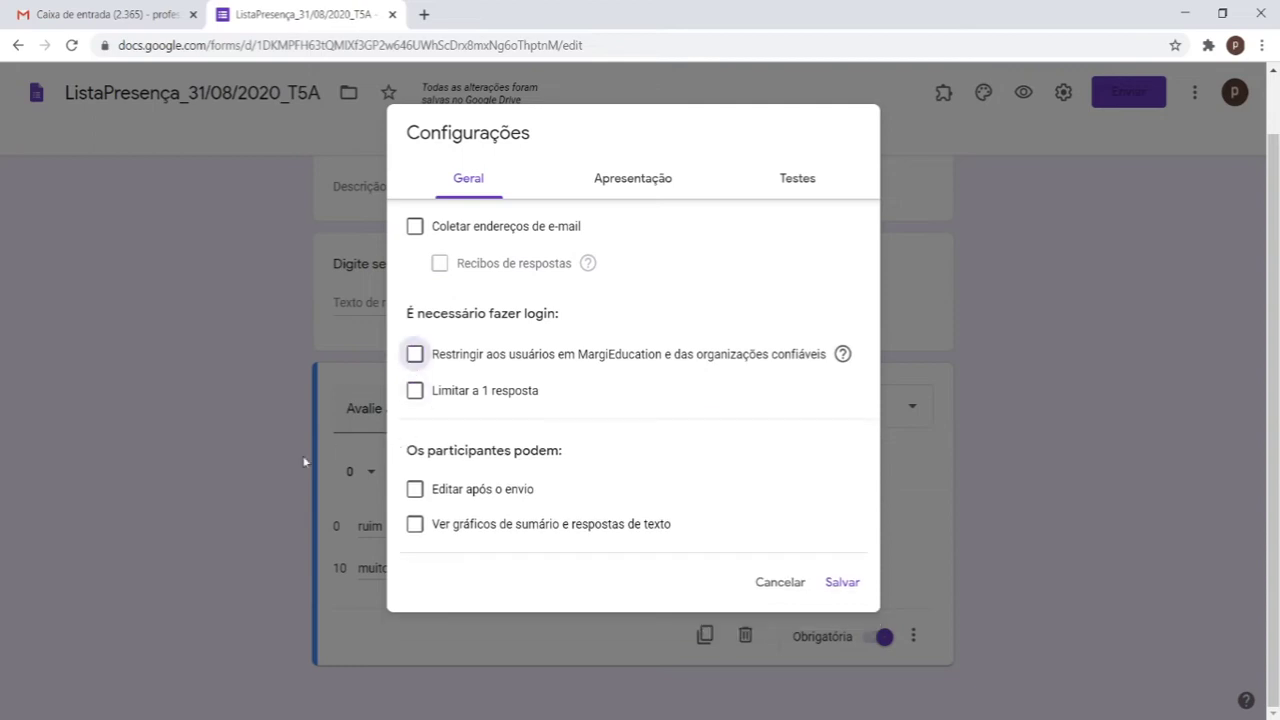
pyautogui.click(415, 354)
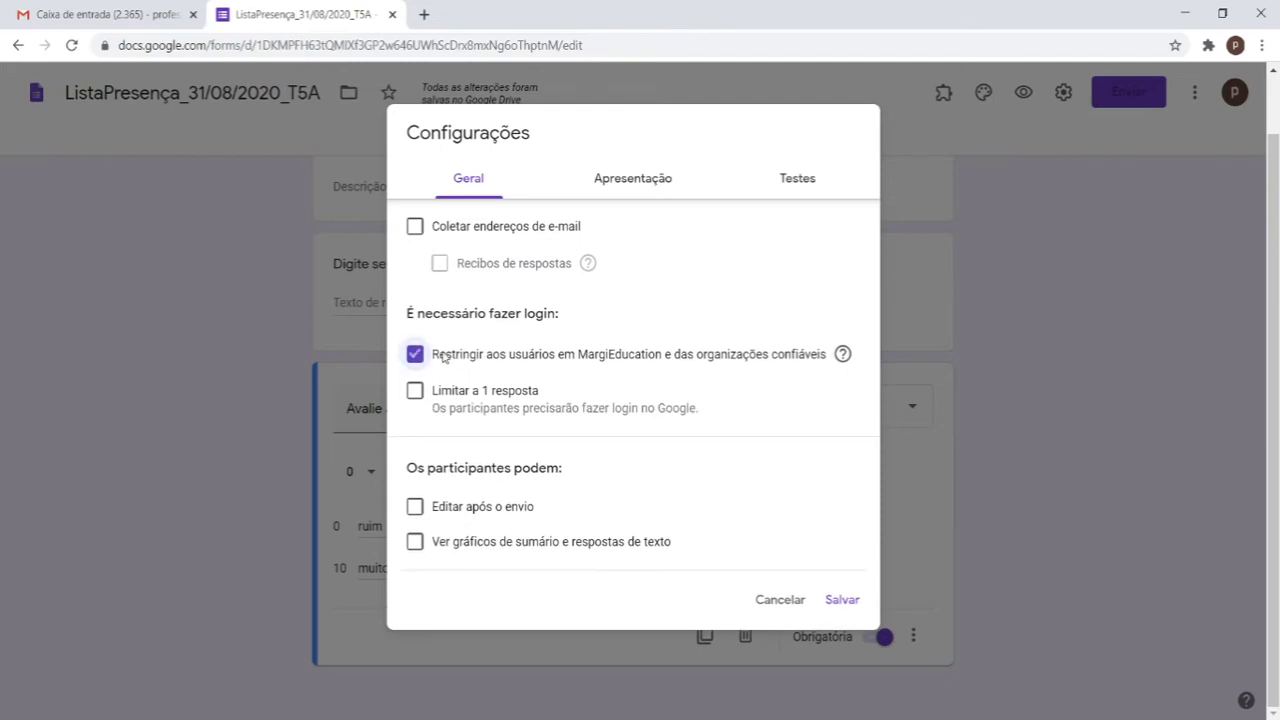
pyautogui.click(427, 355)
pyautogui.click(731, 408)
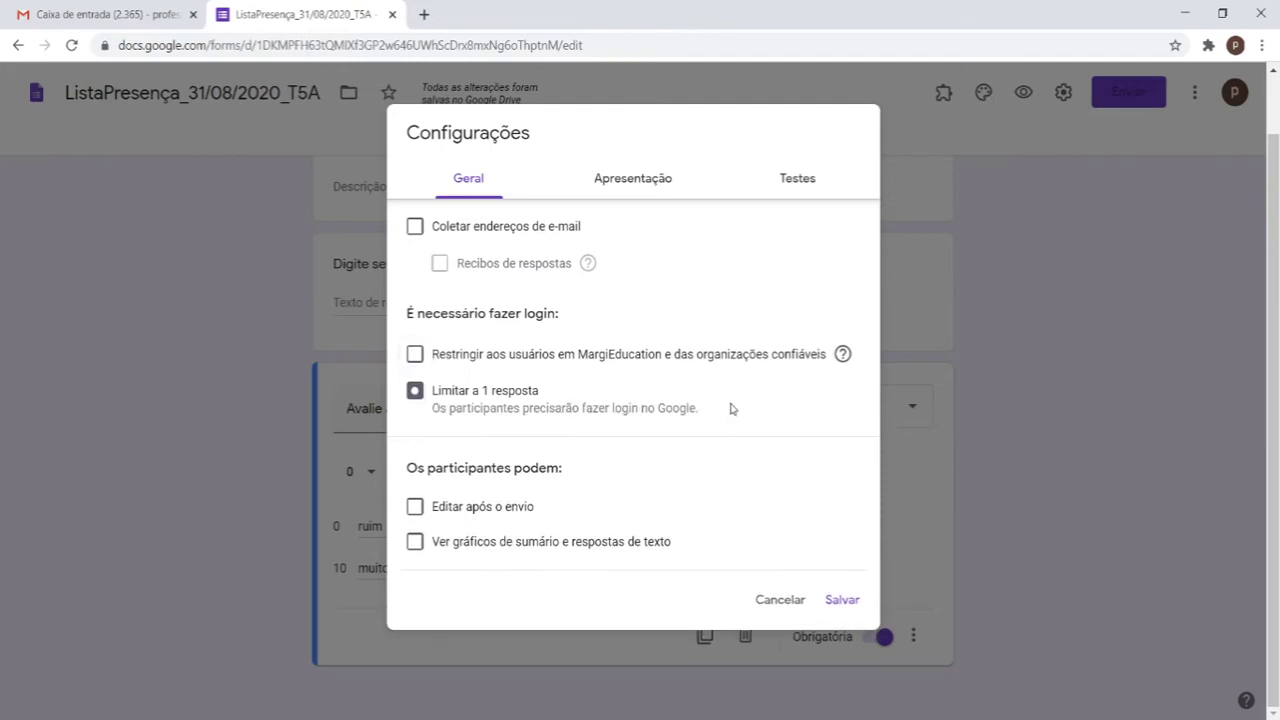
pyautogui.click(646, 408)
pyautogui.click(745, 355)
pyautogui.click(746, 357)
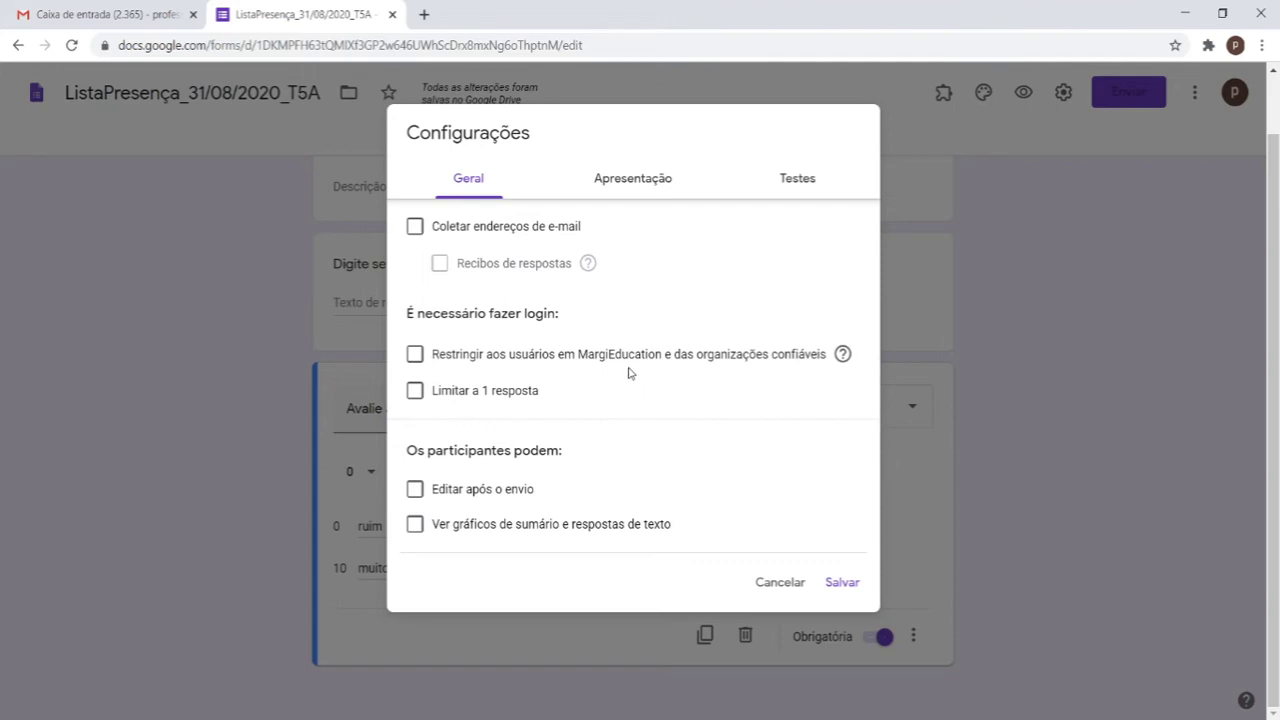
# Step: Switch e-mail address collection on and back off, then show the Apresentação settings
pyautogui.click(521, 236)
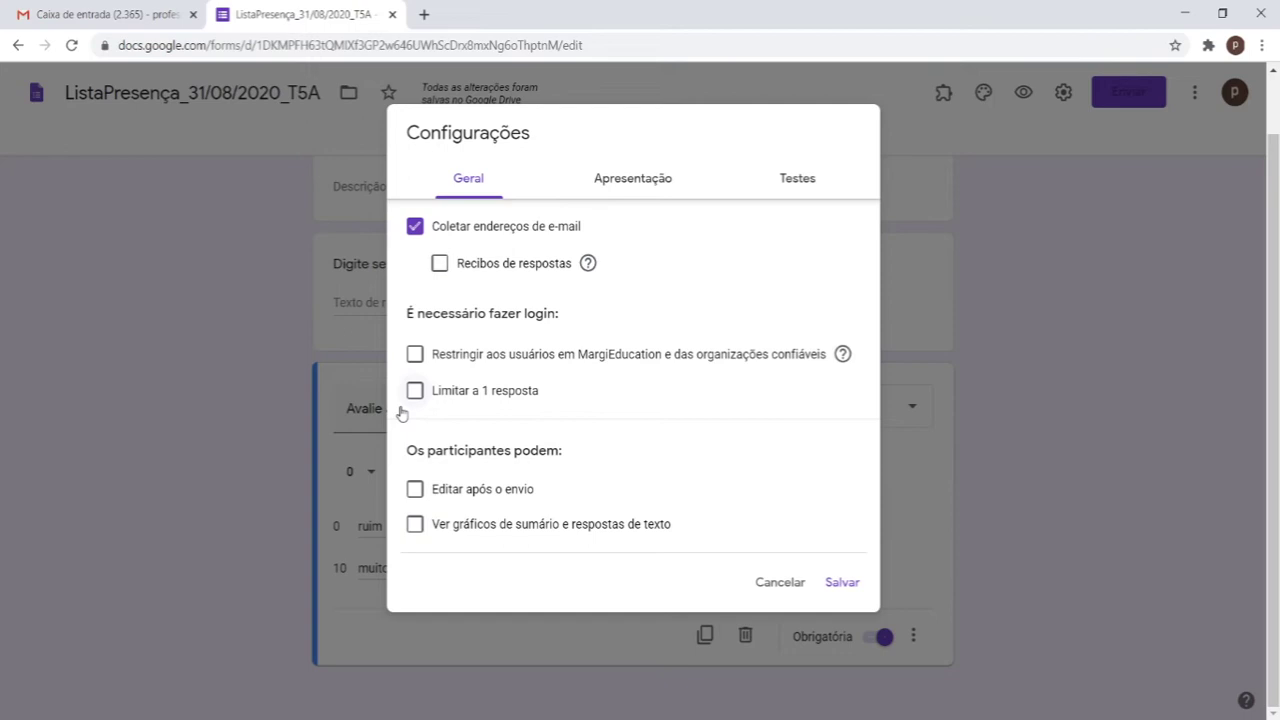
pyautogui.click(514, 225)
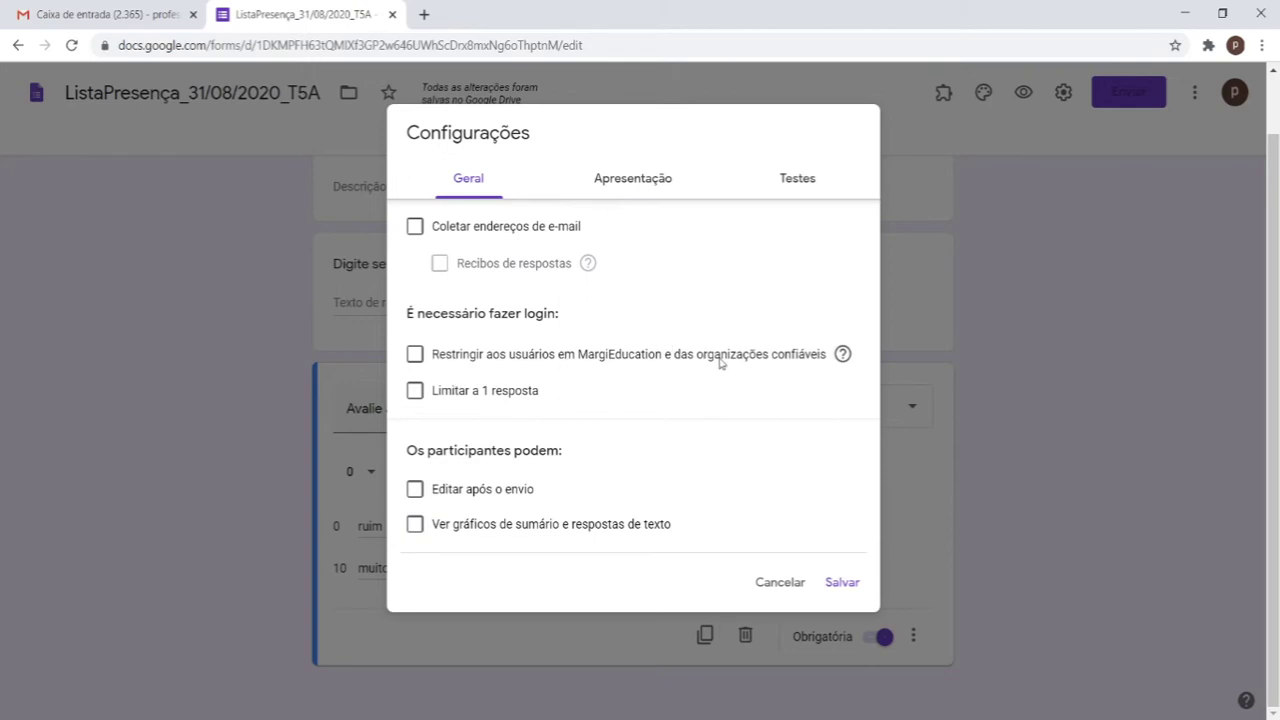
pyautogui.click(657, 179)
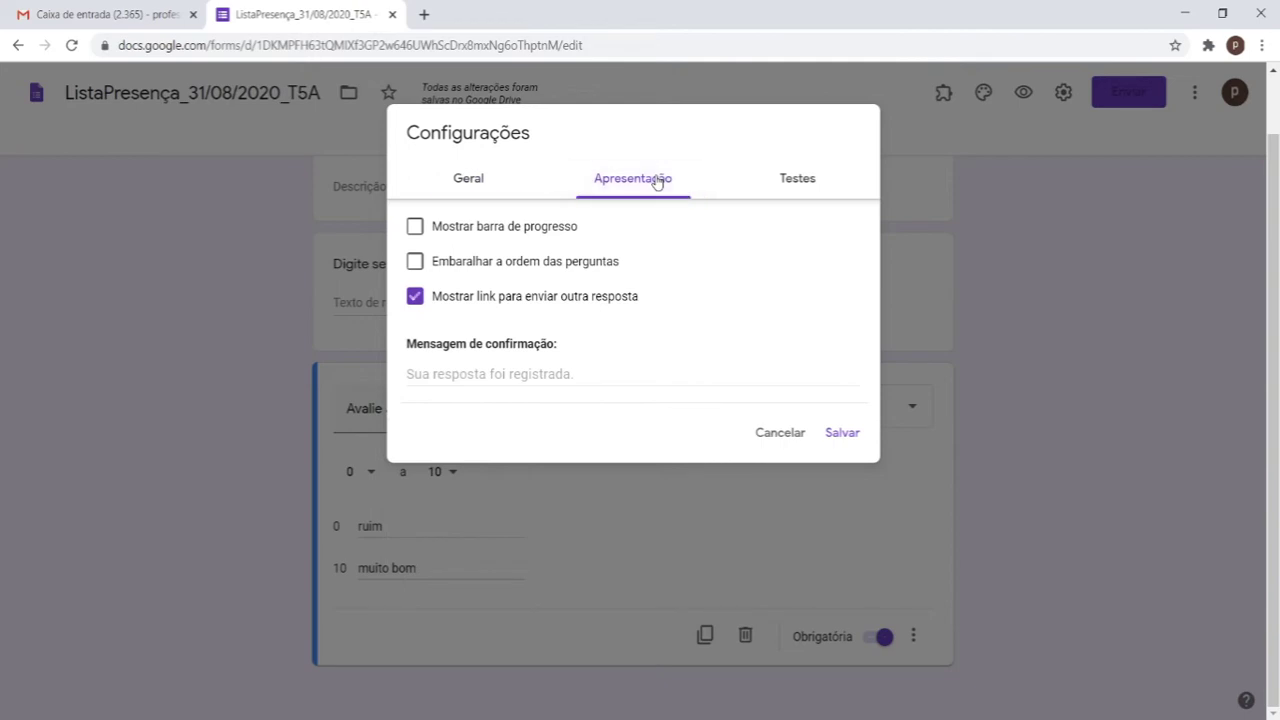
# Step: Enable 'Mostrar barra de progresso', leave 'Limitar a 1 resposta' off, and save
pyautogui.click(538, 236)
pyautogui.click(489, 186)
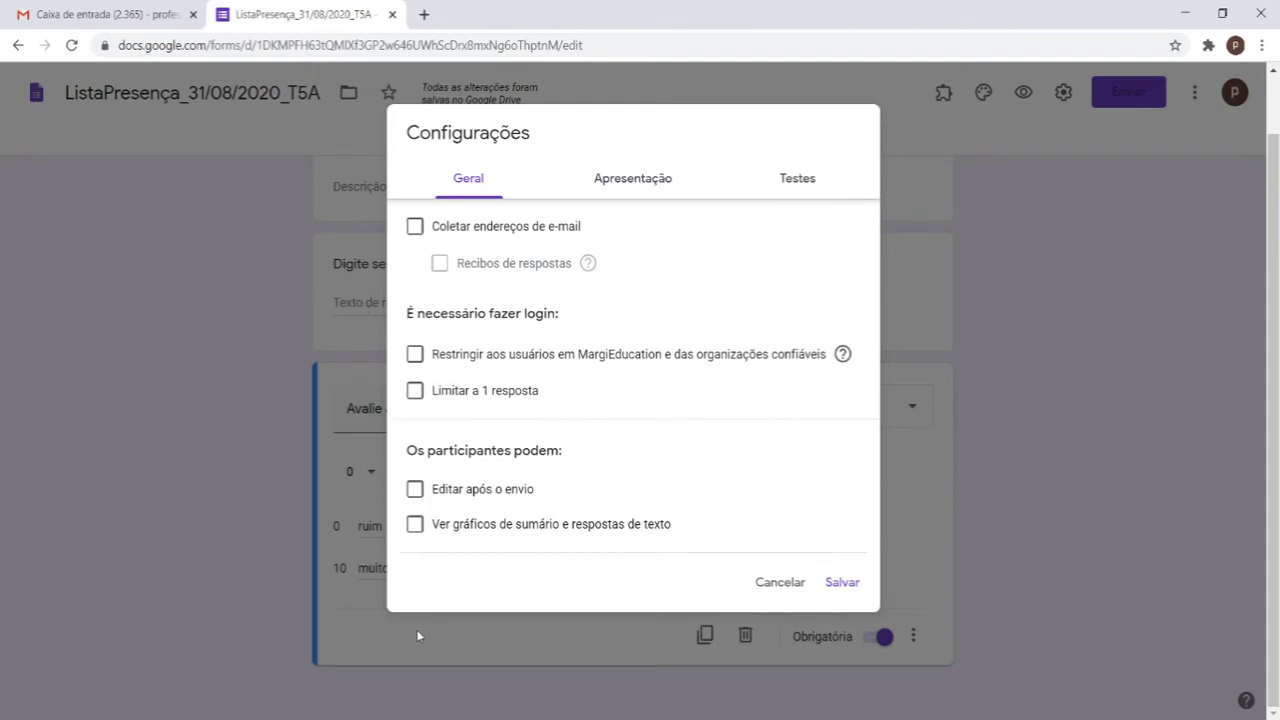
pyautogui.click(646, 196)
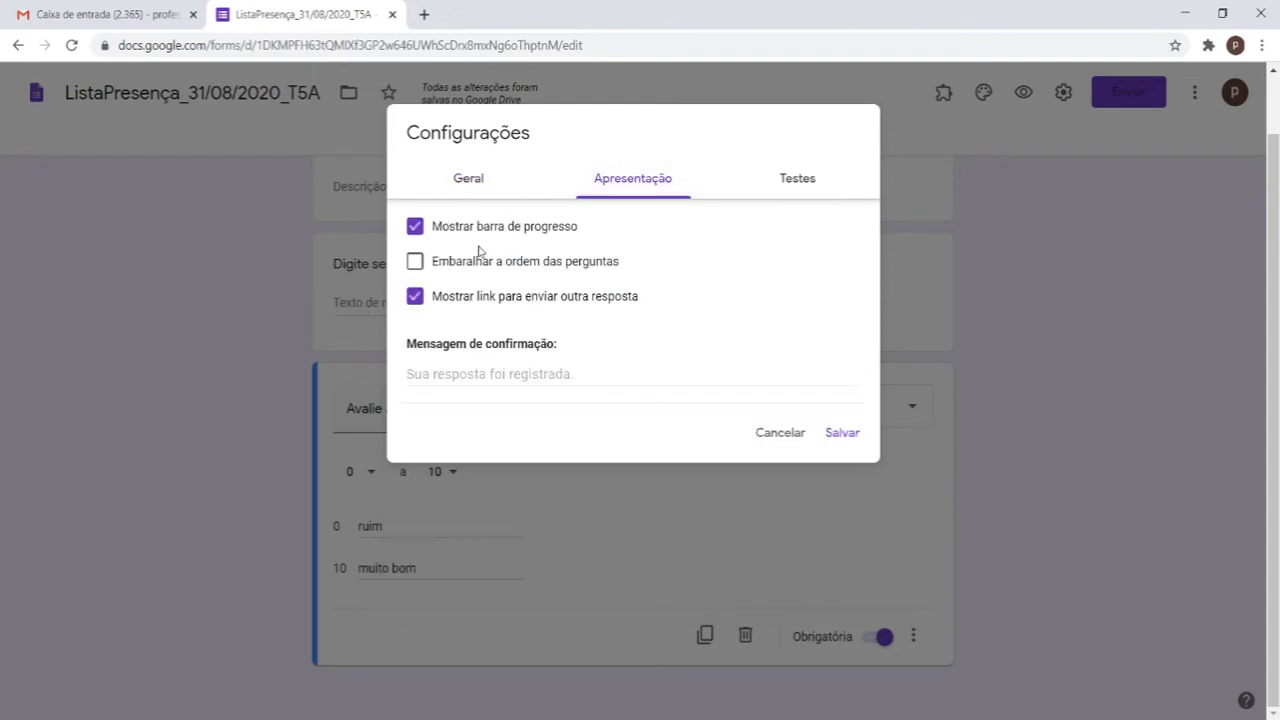
pyautogui.click(449, 178)
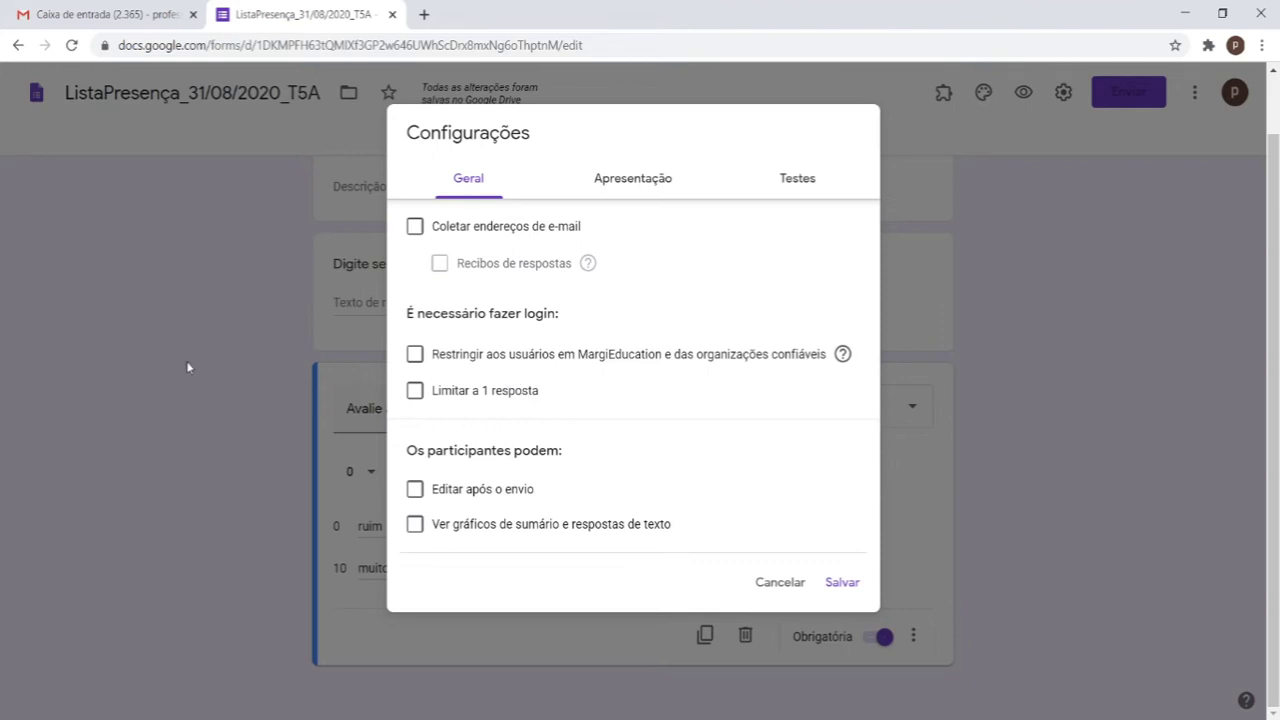
pyautogui.click(504, 398)
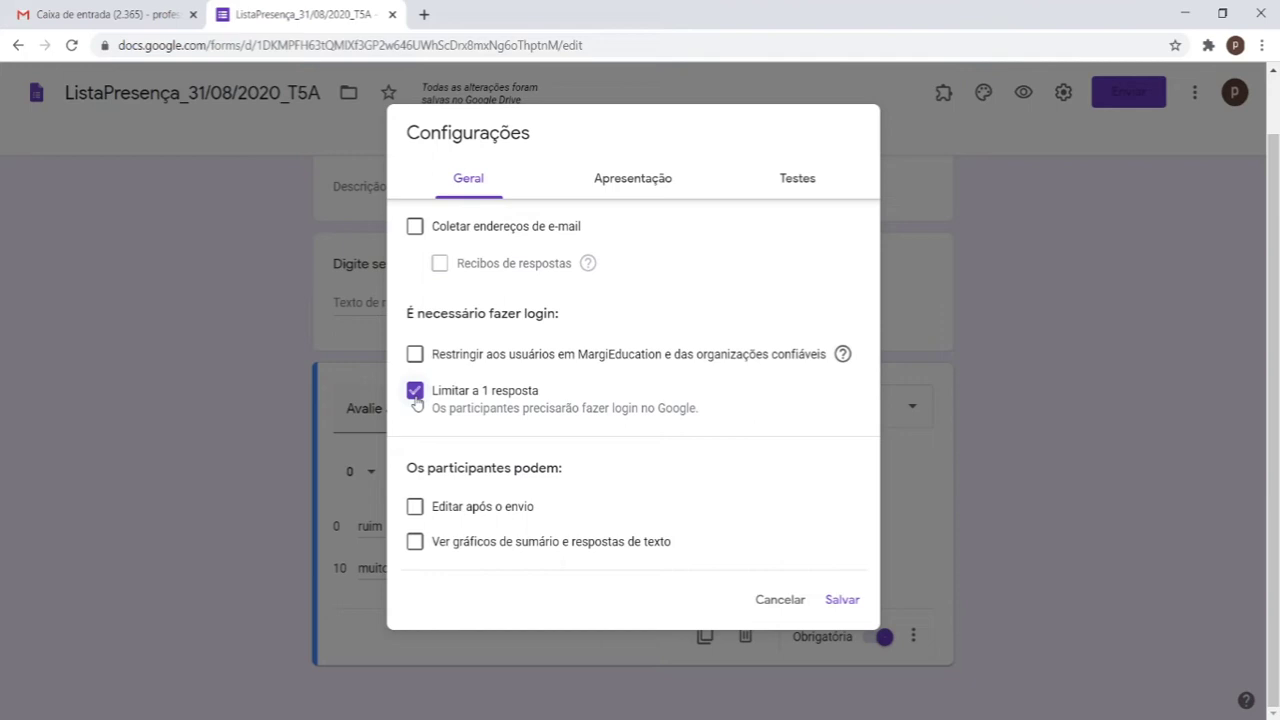
pyautogui.click(416, 399)
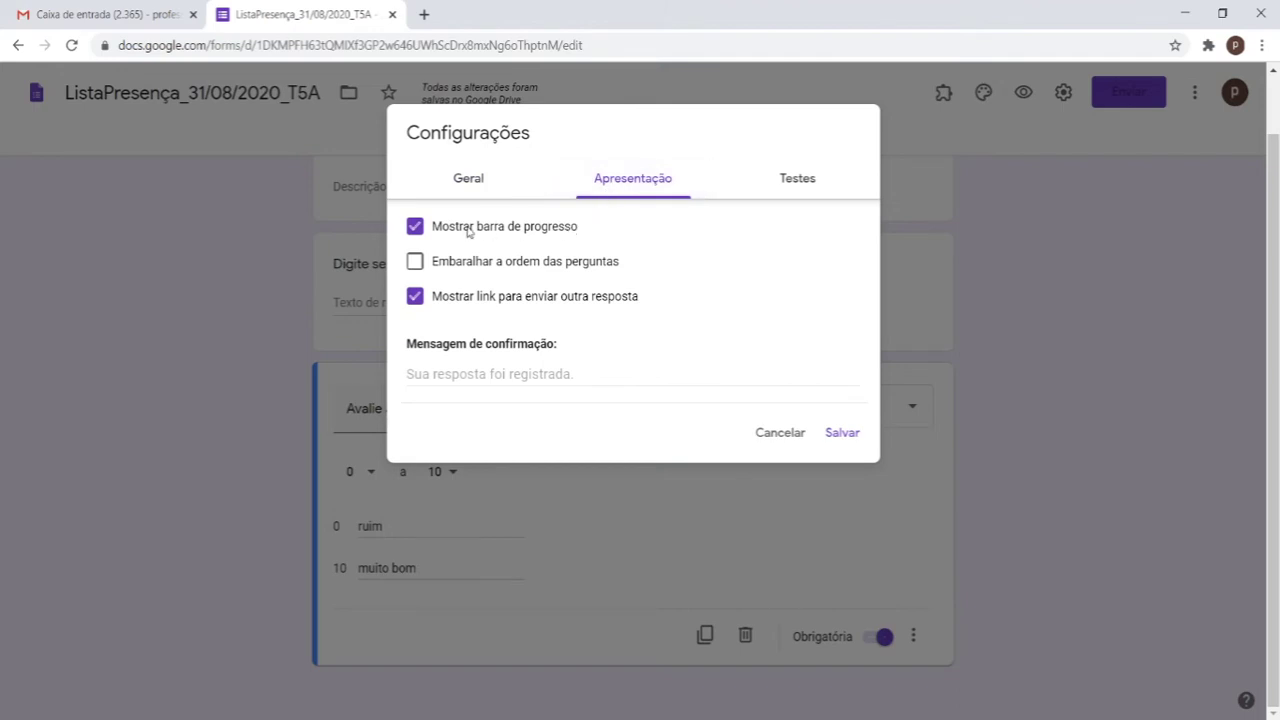
pyautogui.click(843, 433)
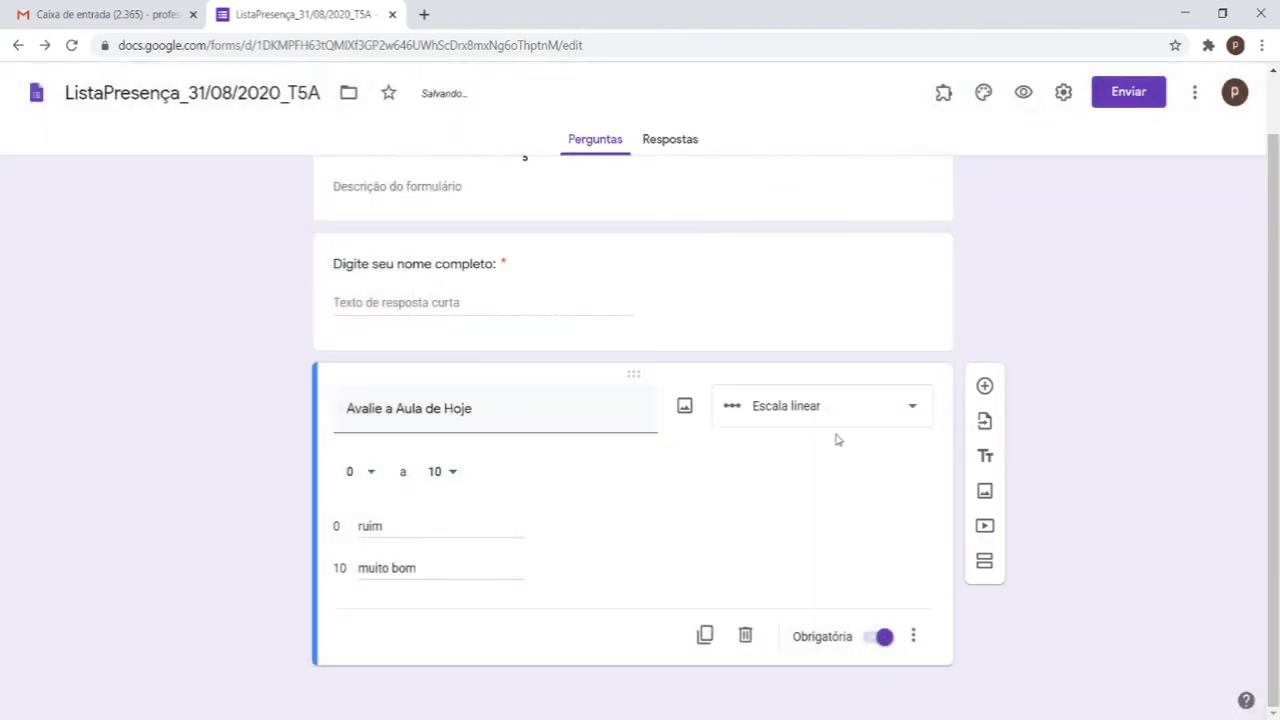
# Step: Copy the form's link with 'URL curto' enabled, then start a new browser tab
pyautogui.scroll(1, 838, 440)
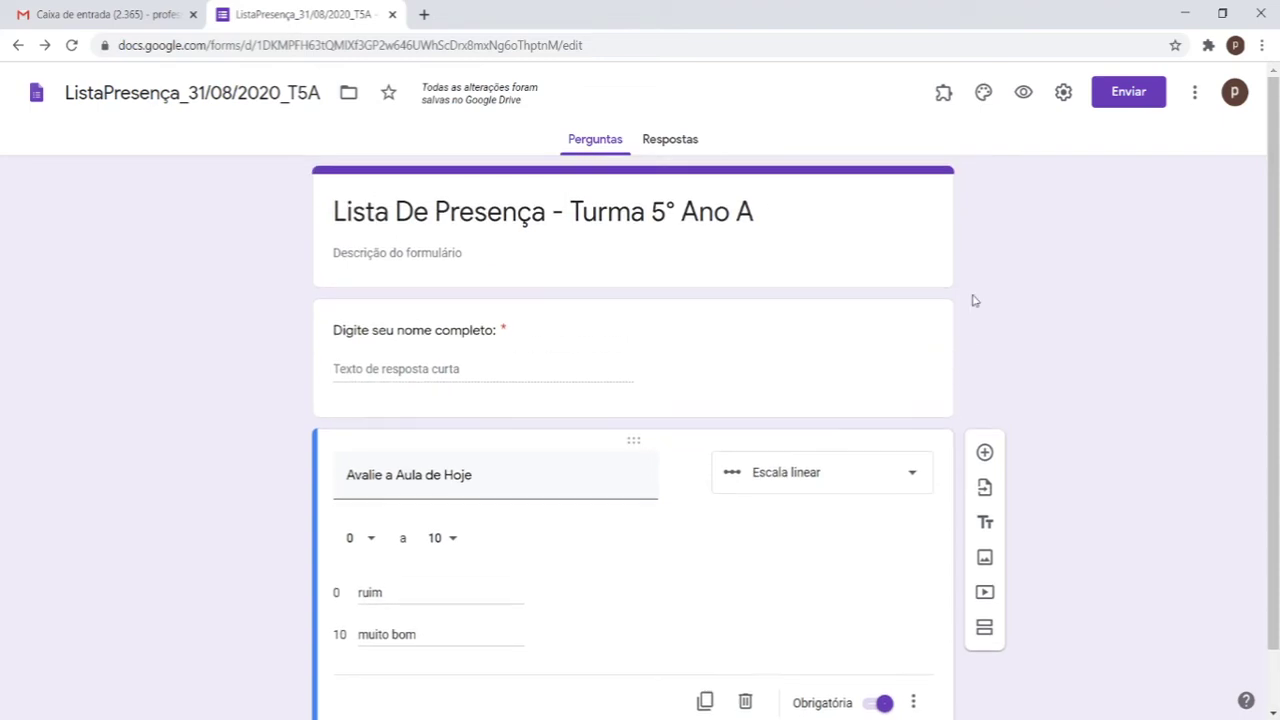
pyautogui.click(1119, 100)
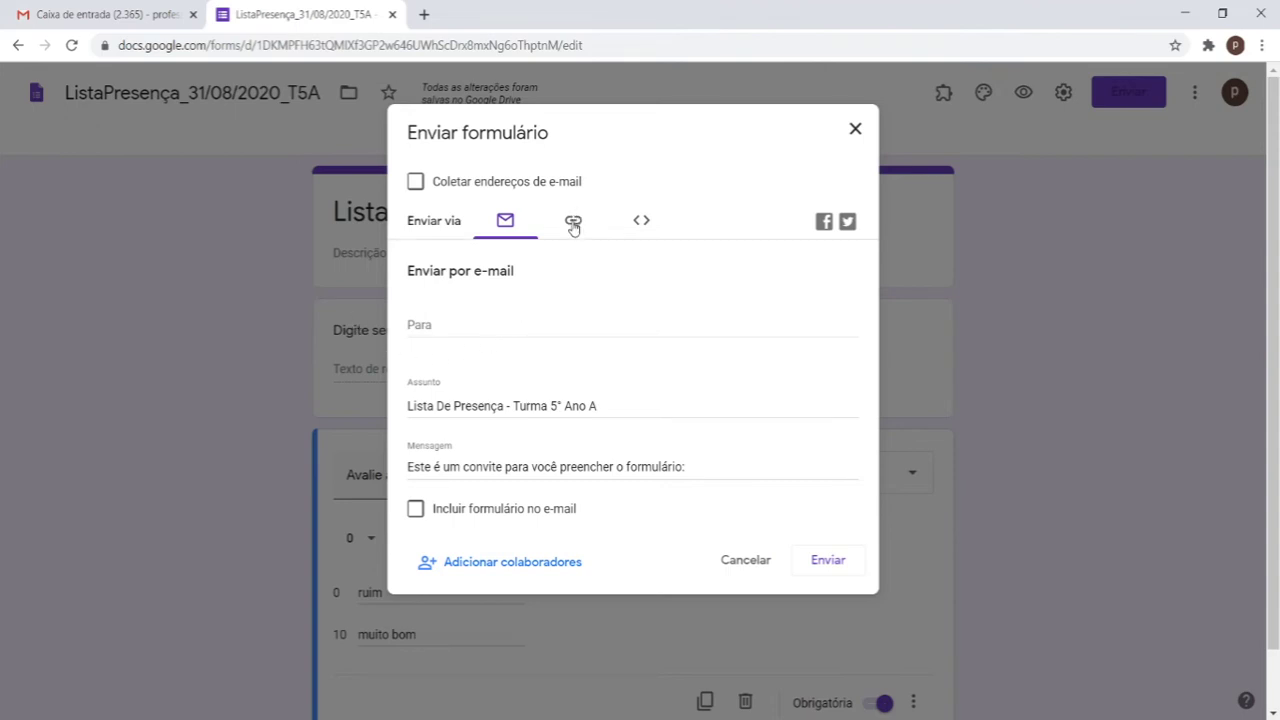
pyautogui.click(573, 224)
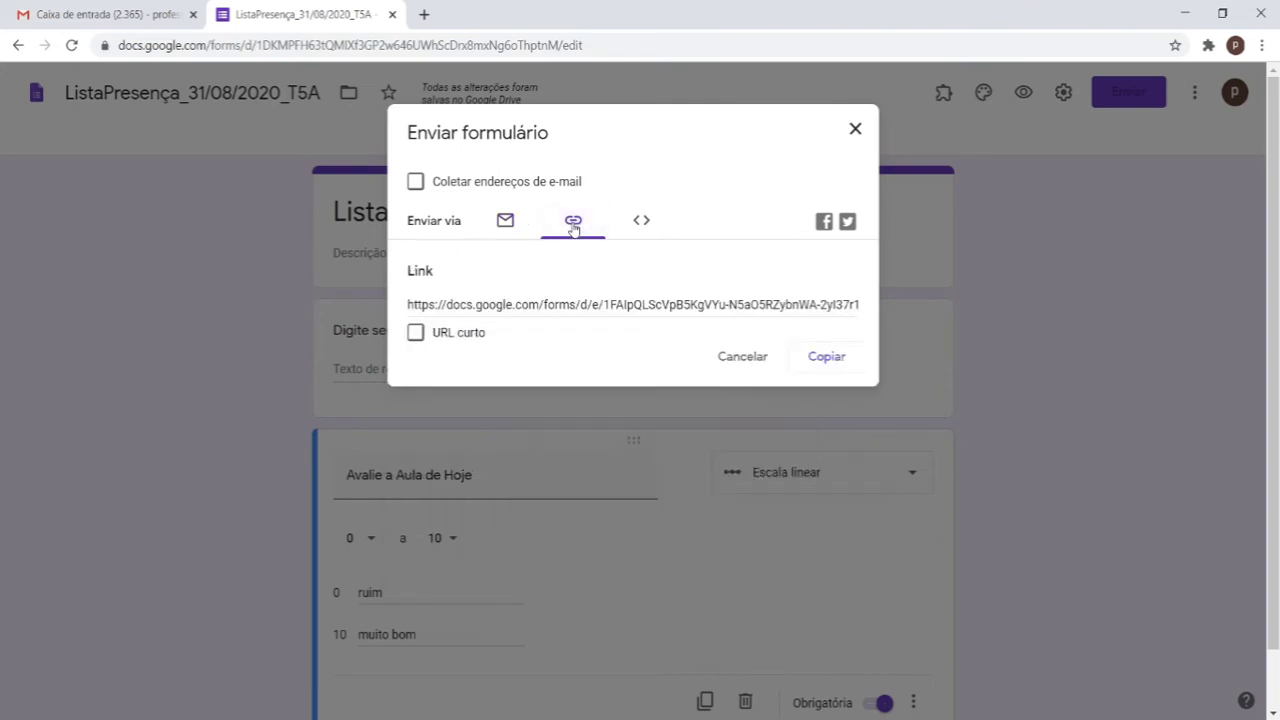
pyautogui.click(424, 302)
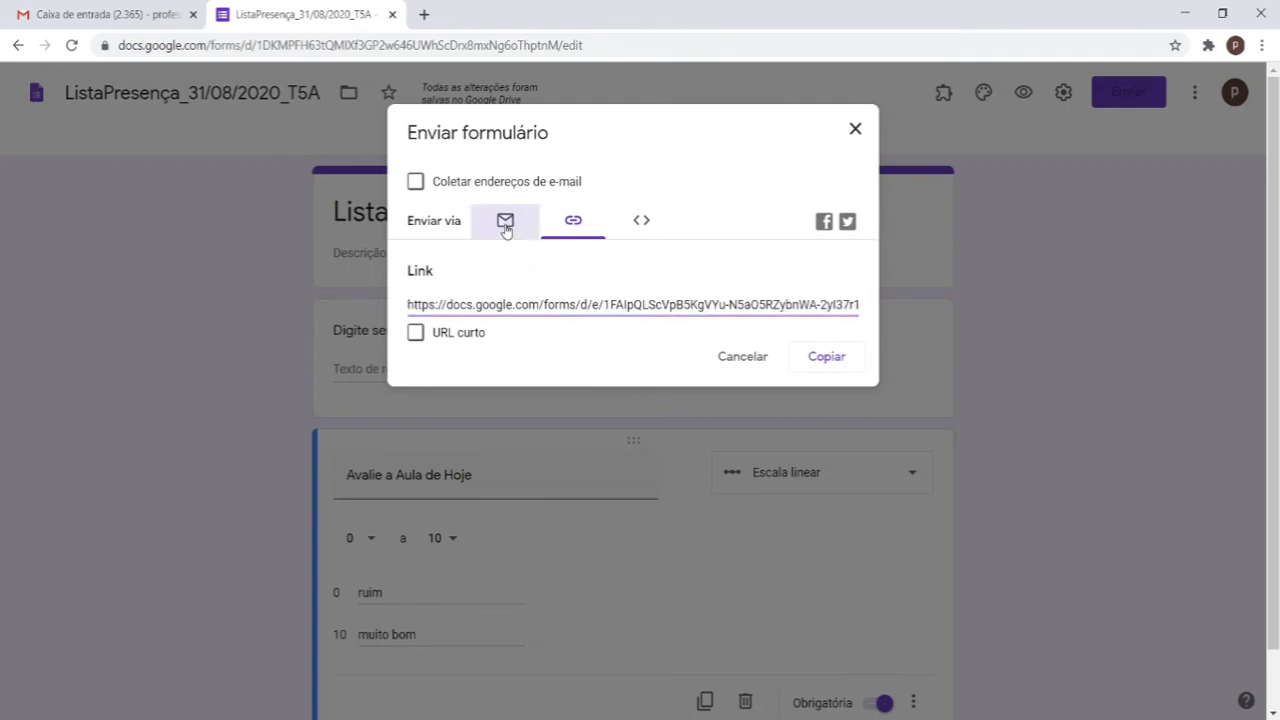
pyautogui.click(505, 220)
pyautogui.click(580, 228)
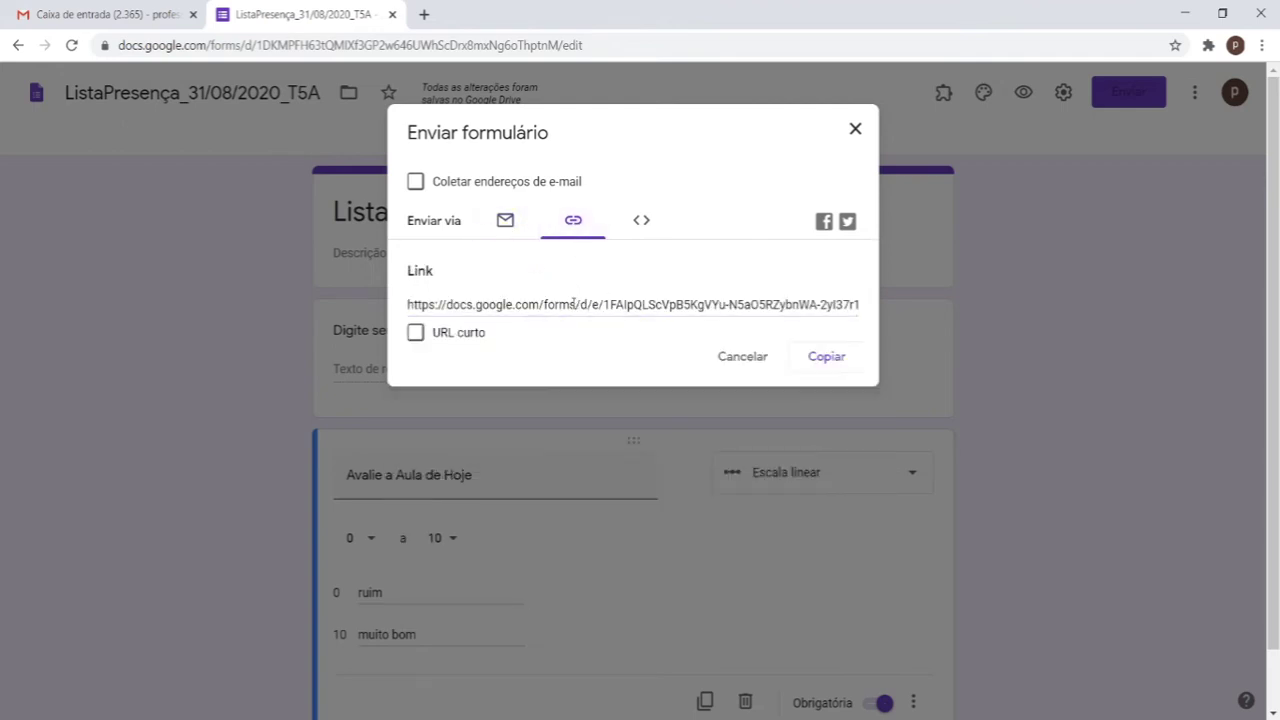
pyautogui.click(401, 340)
pyautogui.hotkey('ctrl', 'c')
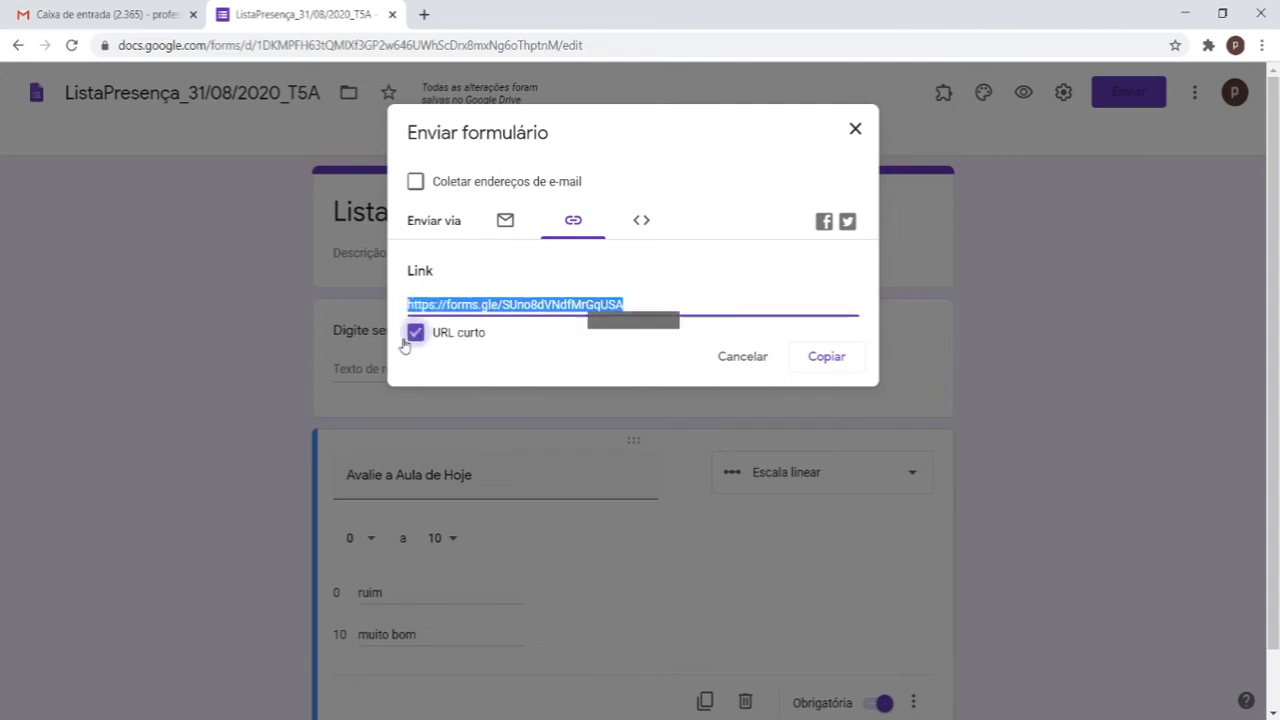
pyautogui.click(835, 358)
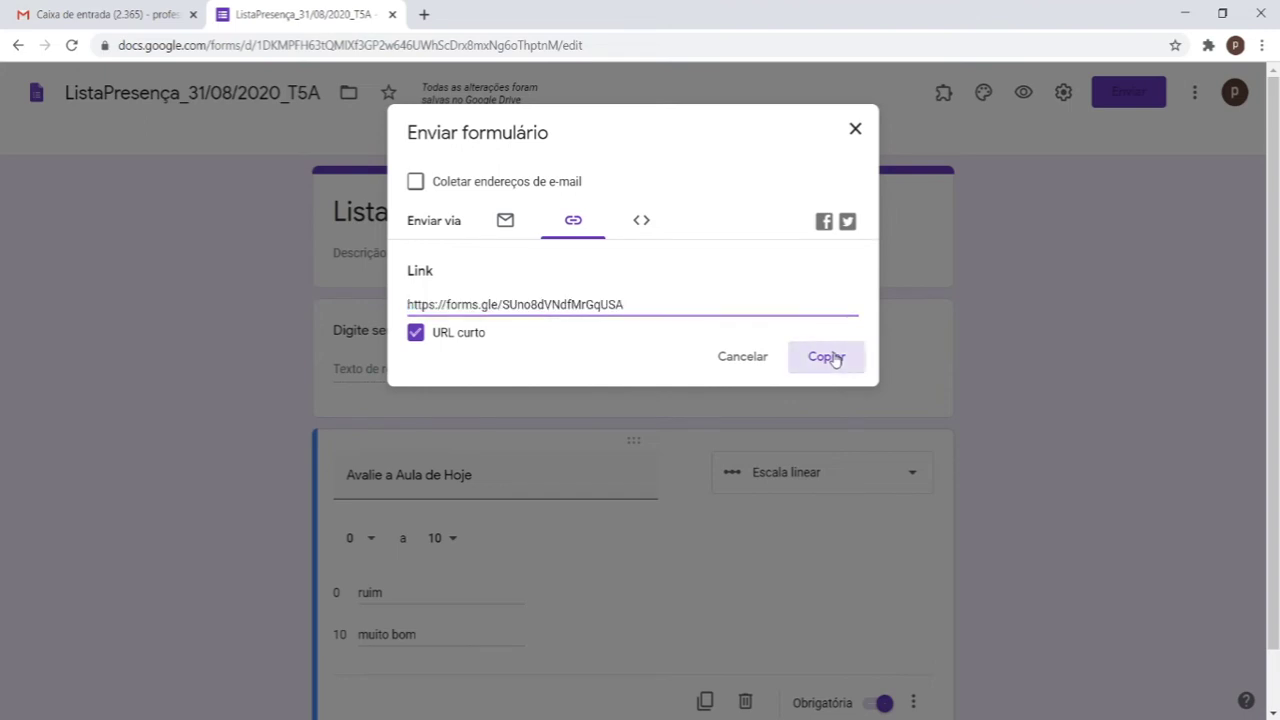
pyautogui.click(425, 15)
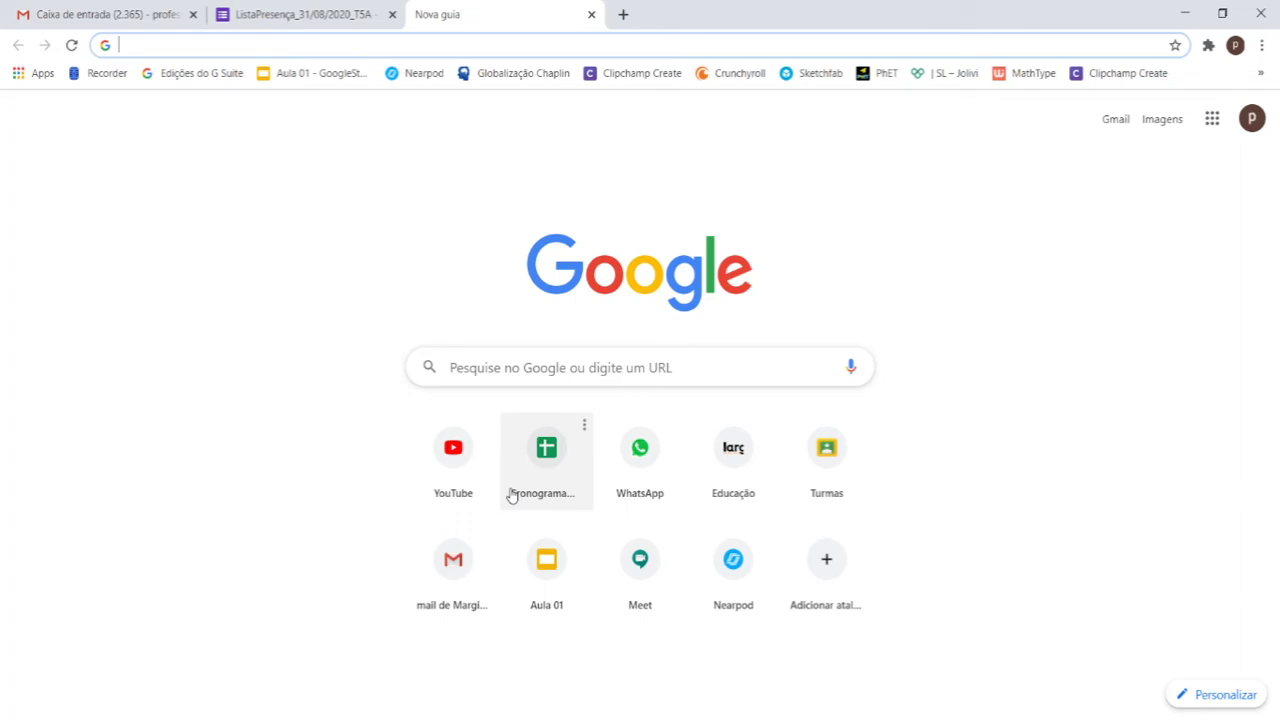
# Step: Load the form from the short link and submit a test response with a full name and rating 10
pyautogui.hotkey('ctrl', 'v')
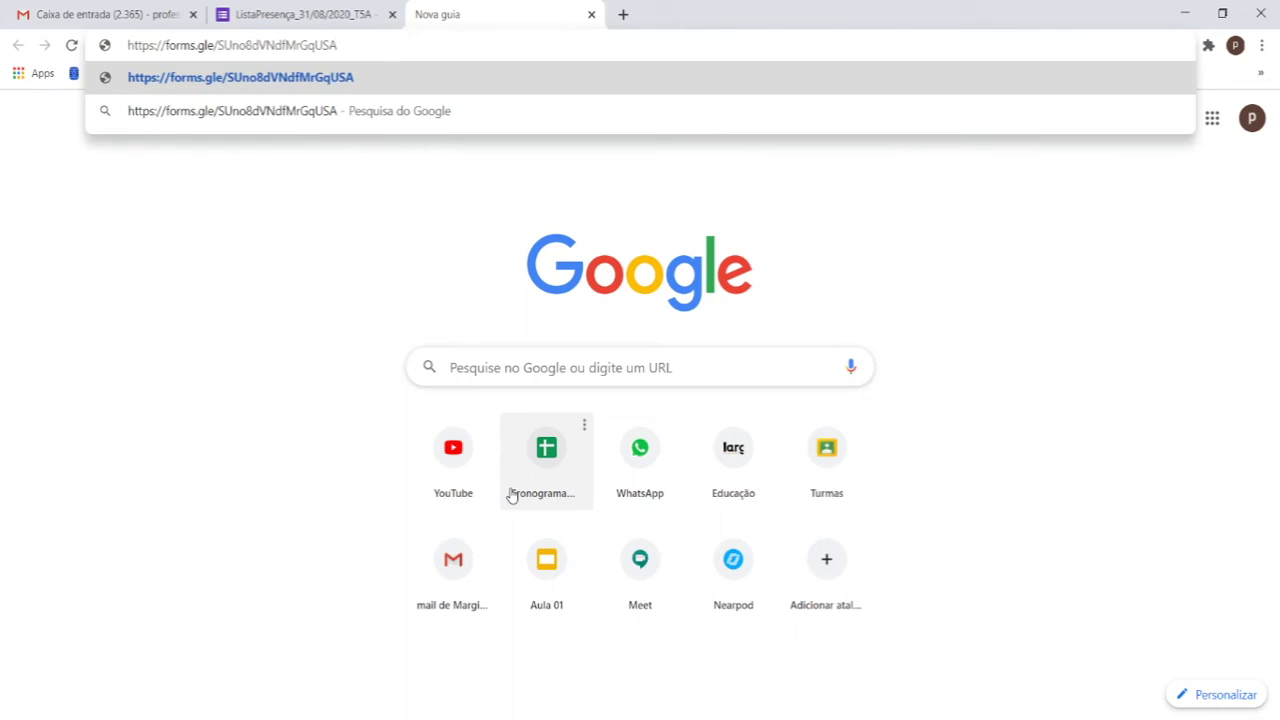
pyautogui.press('Return')
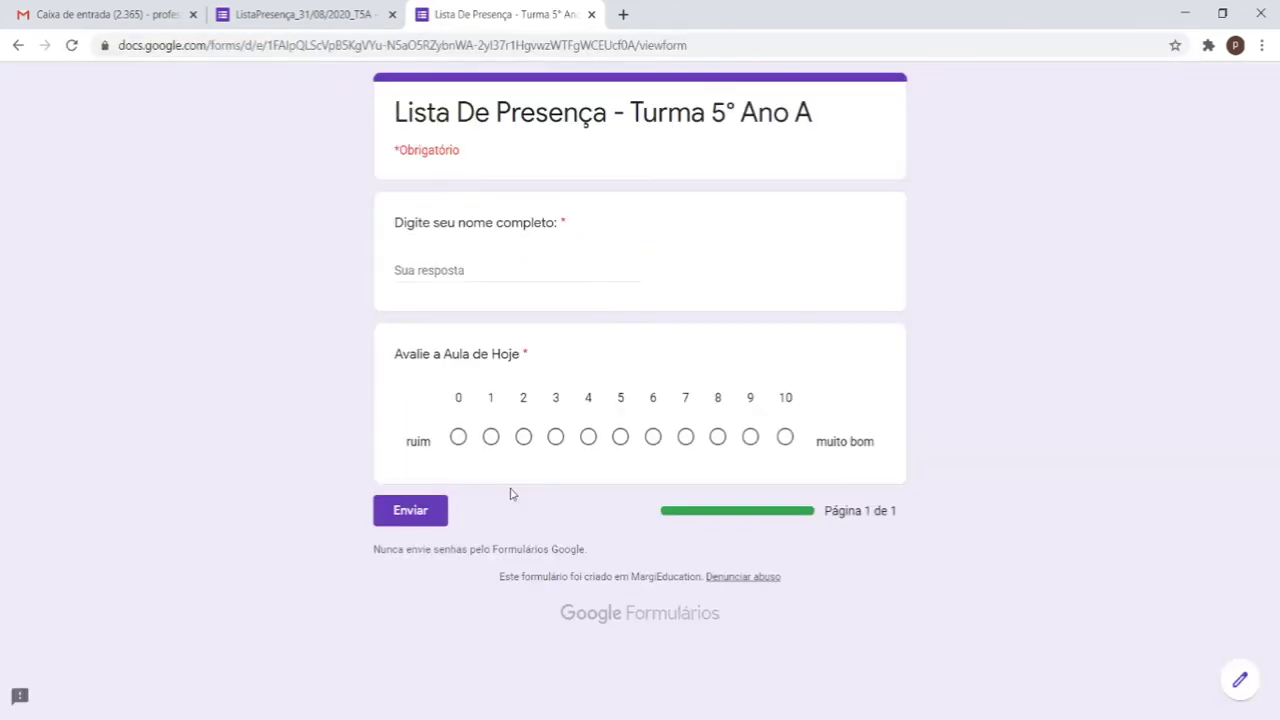
pyautogui.click(569, 272)
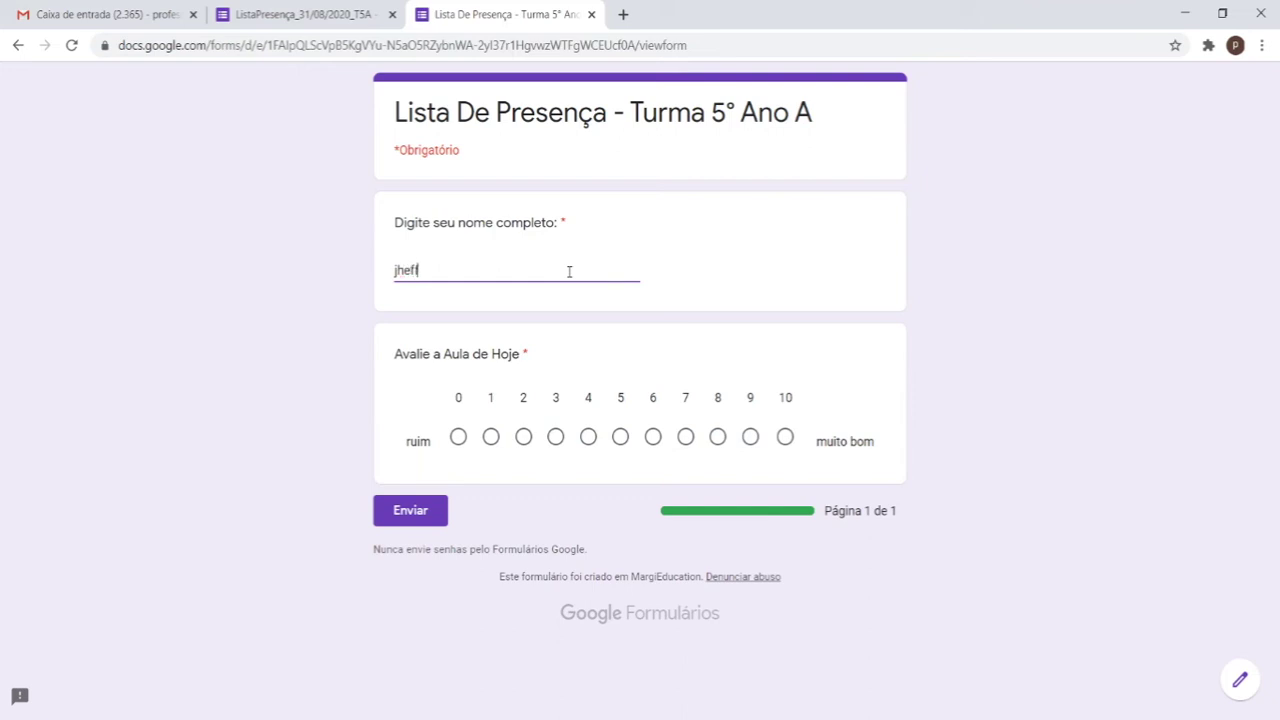
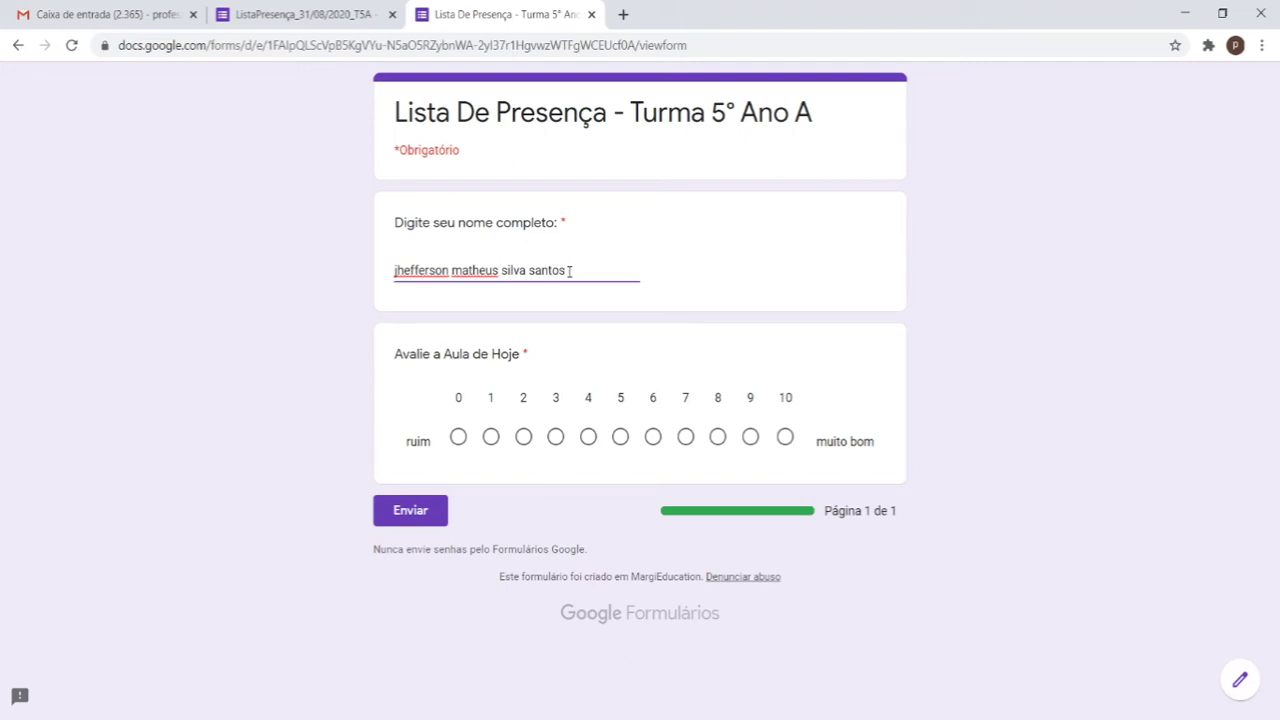
pyautogui.tripleClick(569, 271)
pyautogui.hotkey('ctrl', 'c')
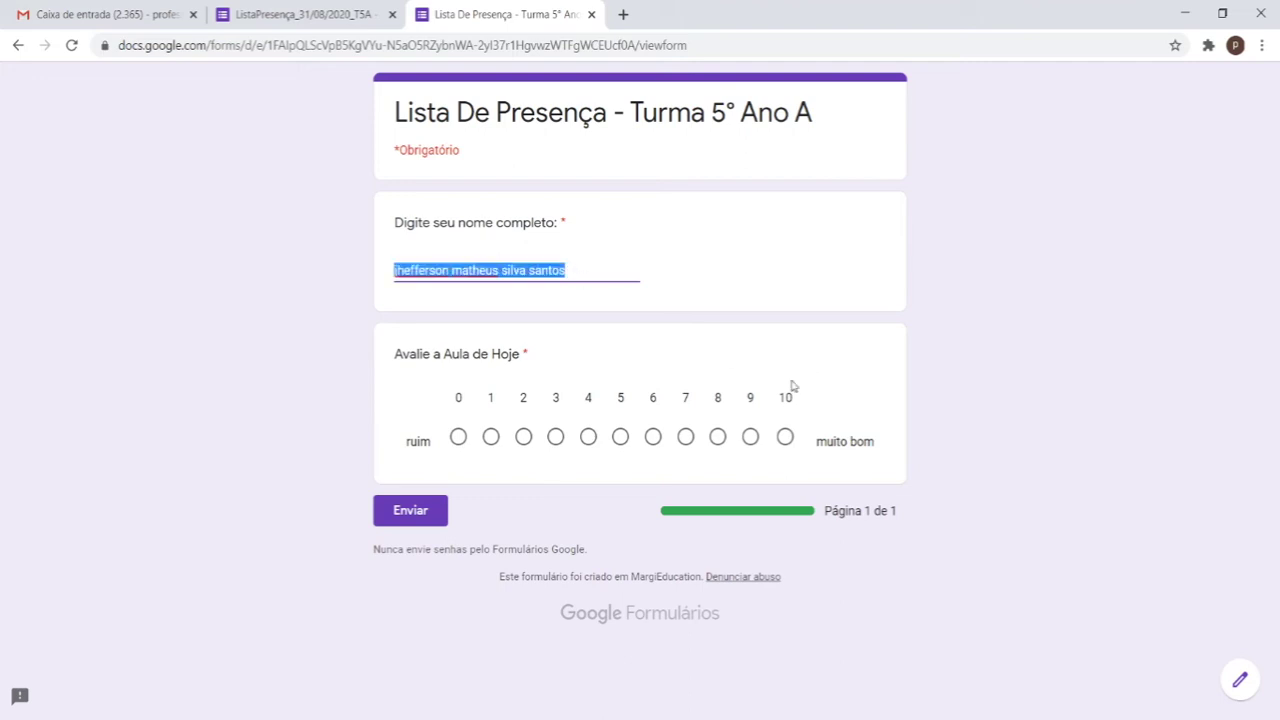
pyautogui.click(785, 440)
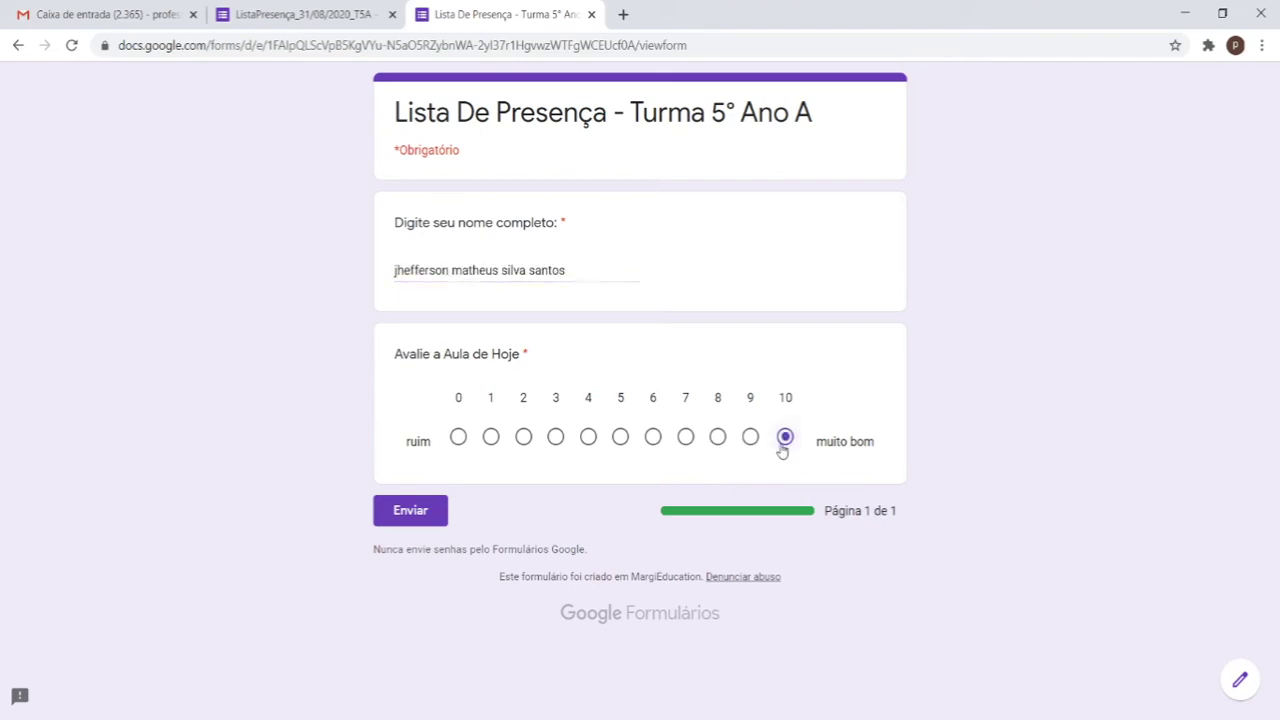
pyautogui.click(418, 512)
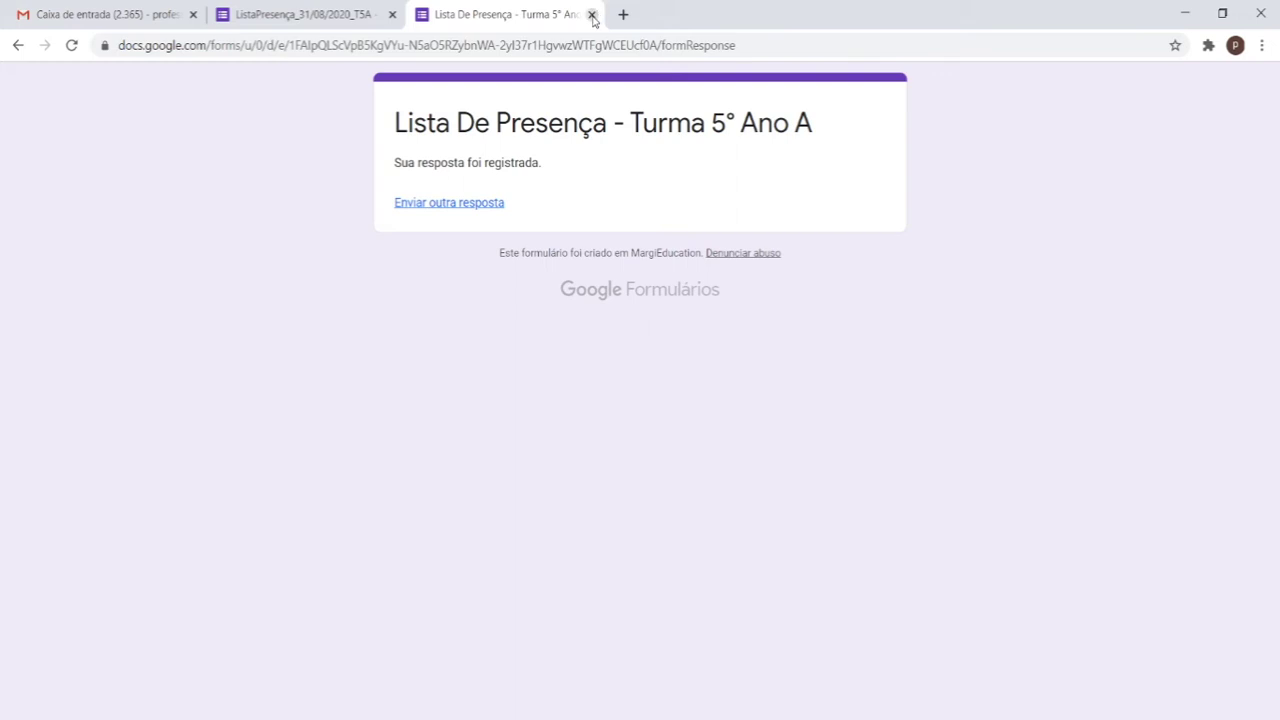
# Step: Close the extra tabs, return to the form editor, and open the form preview
pyautogui.click(592, 15)
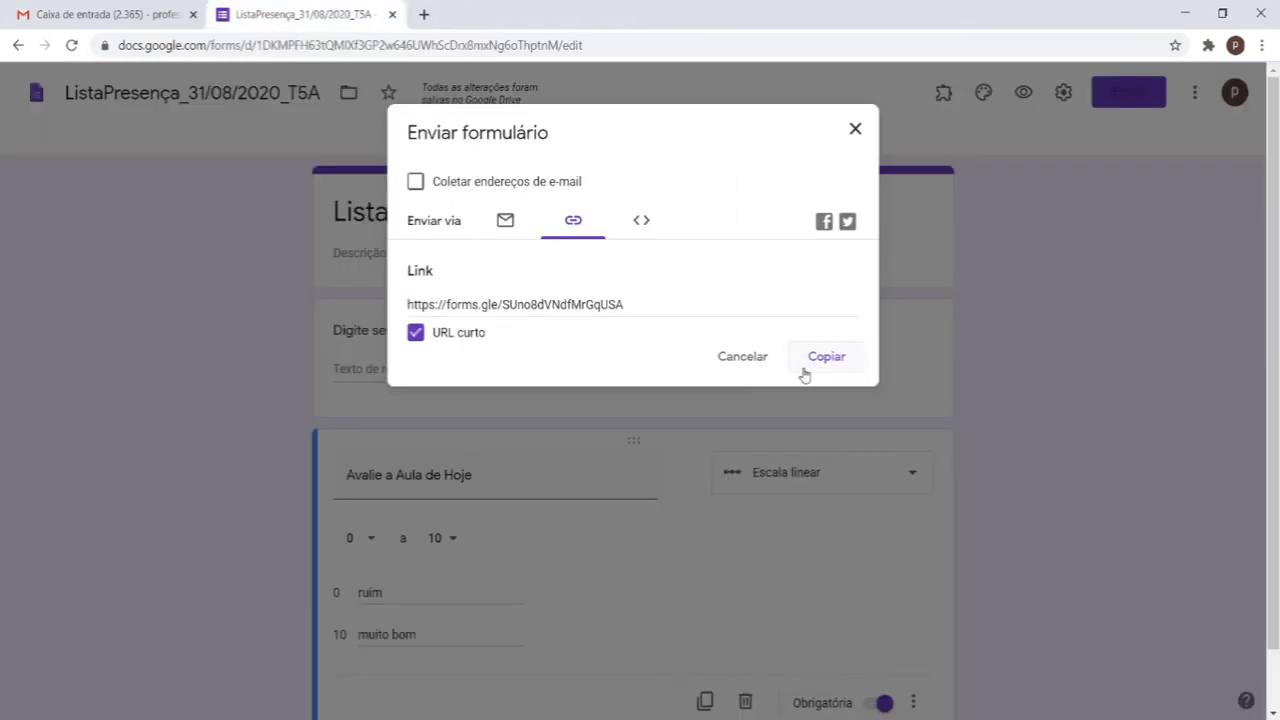
pyautogui.click(424, 17)
pyautogui.hotkey('ctrl', 'v')
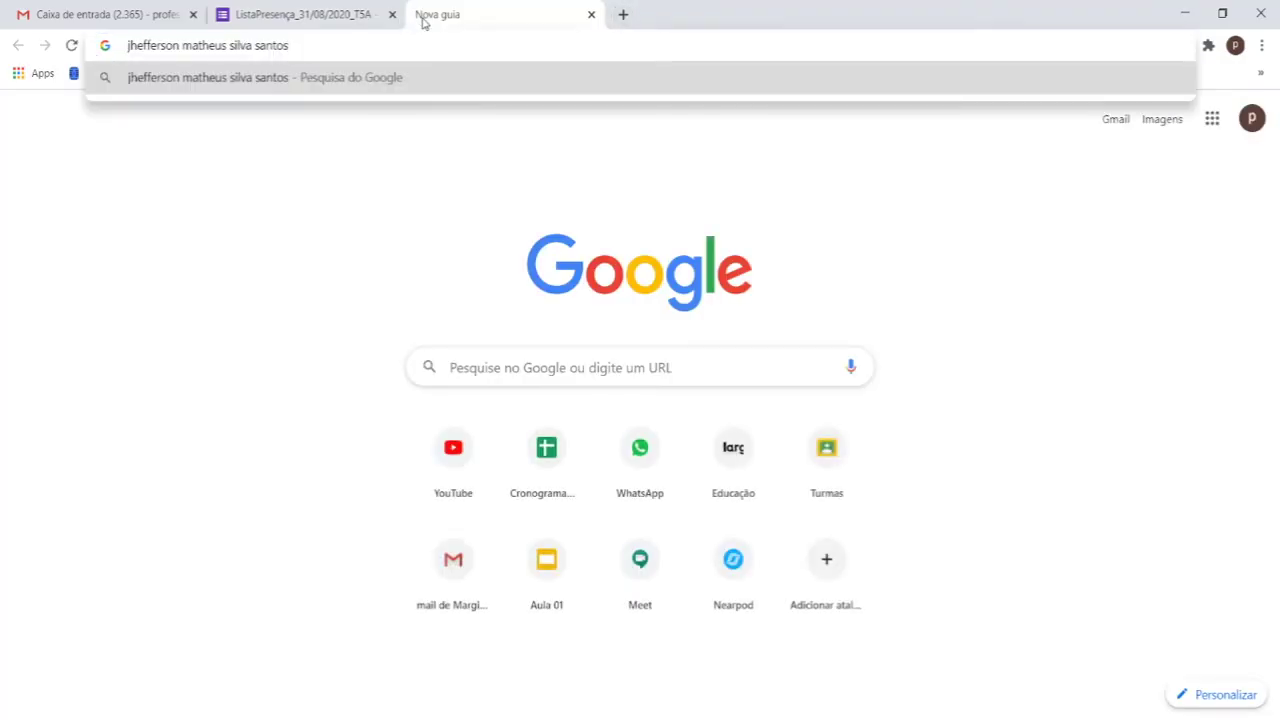
pyautogui.press('Return')
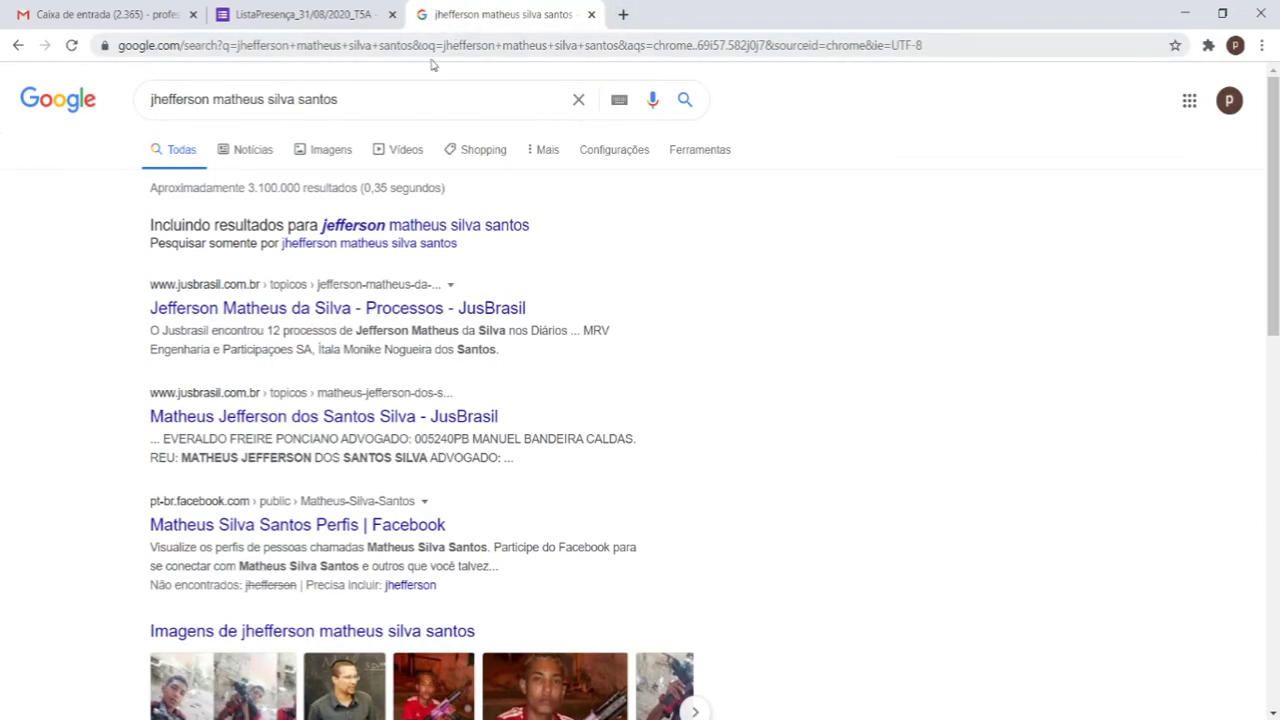
pyautogui.click(591, 14)
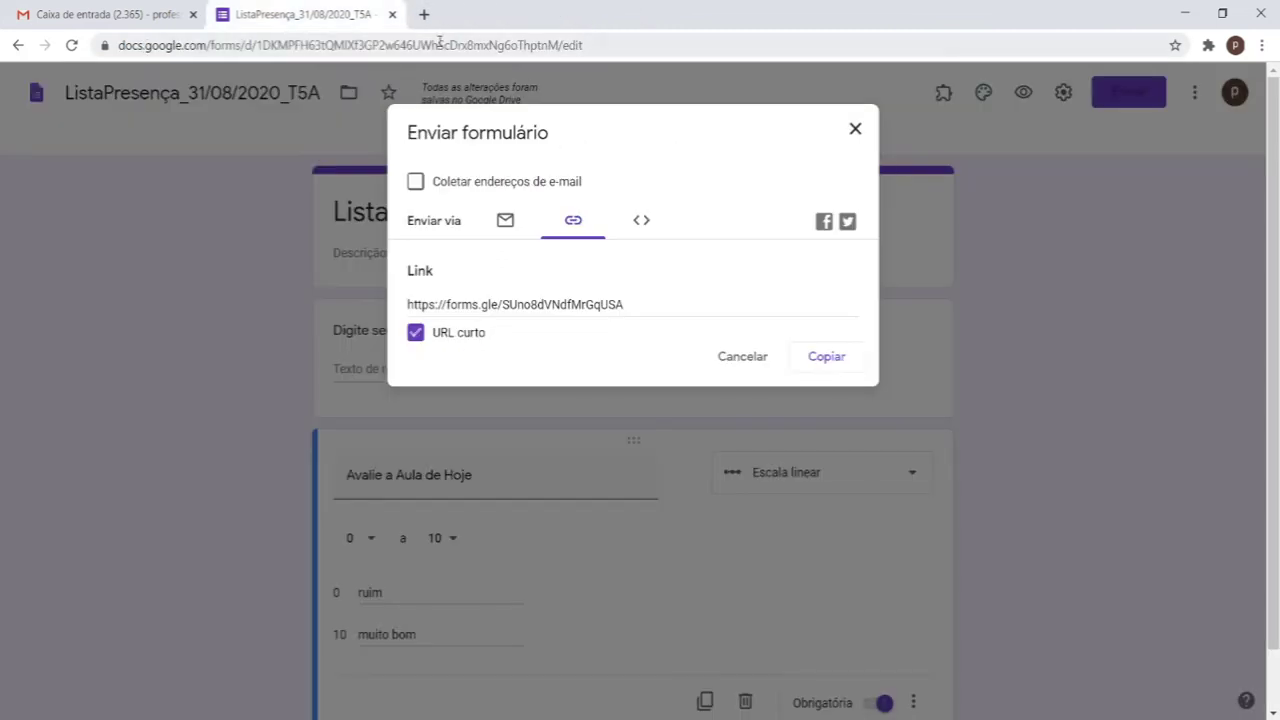
pyautogui.click(424, 14)
pyautogui.click(318, 14)
pyautogui.click(745, 356)
pyautogui.click(1023, 92)
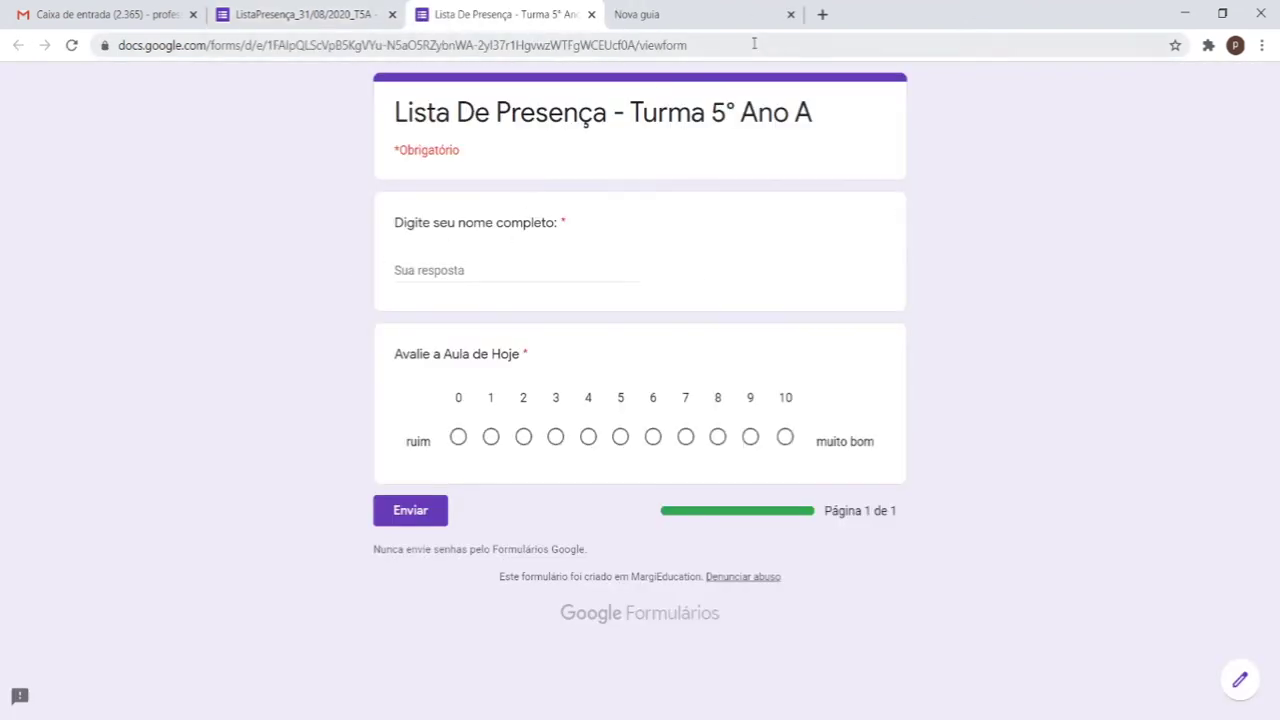
# Step: Close the empty tabs and submit a test response with the student's name, rating the class 10
pyautogui.click(778, 20)
pyautogui.click(791, 14)
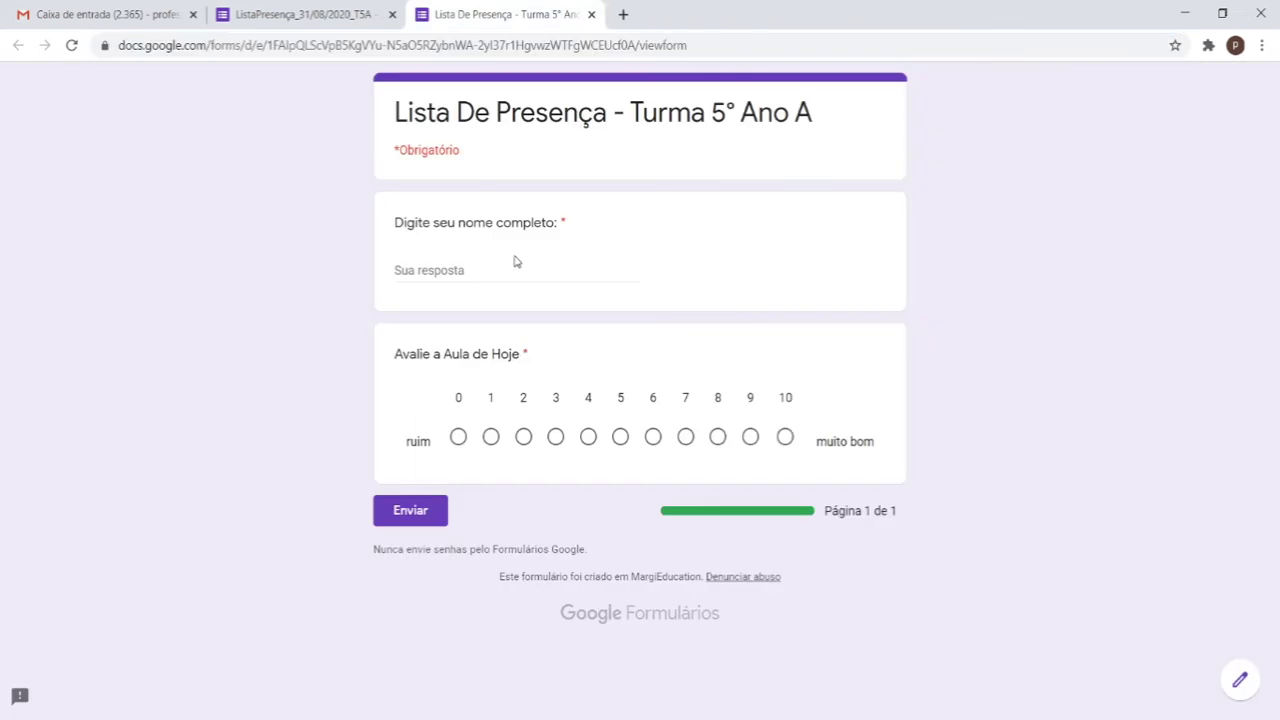
pyautogui.click(517, 268)
pyautogui.hotkey('ctrl', 'v')
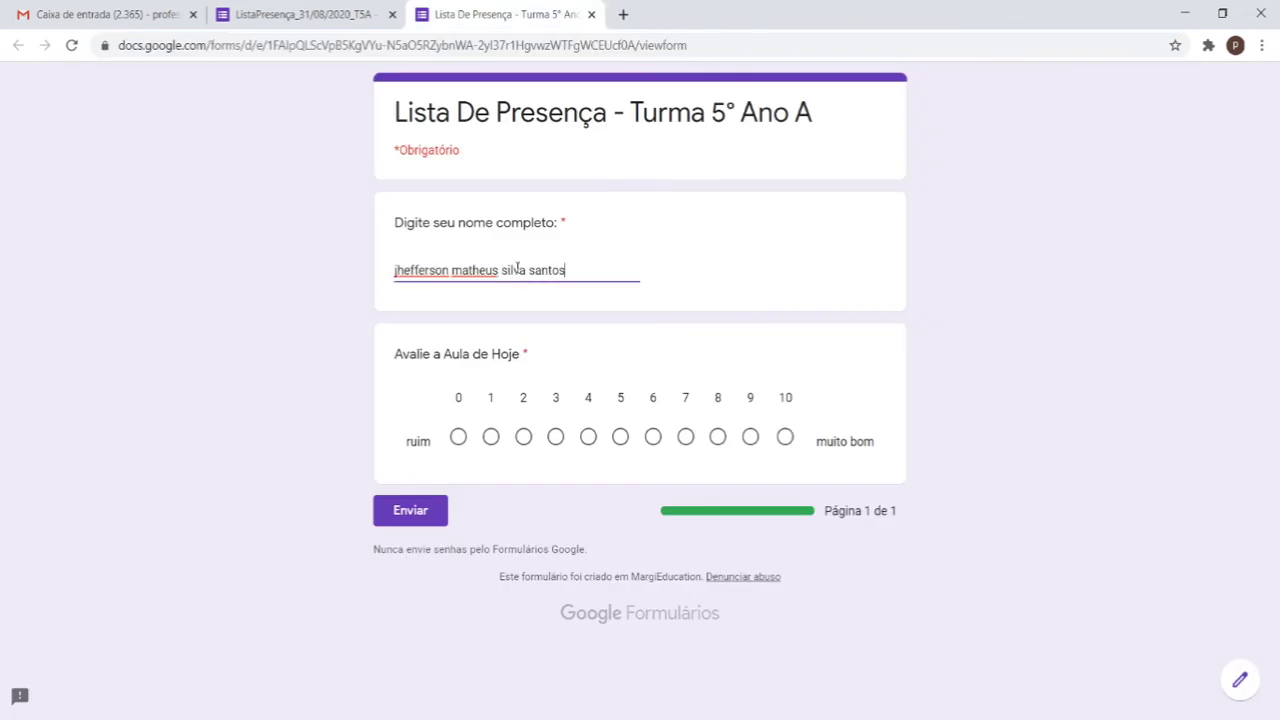
pyautogui.click(785, 437)
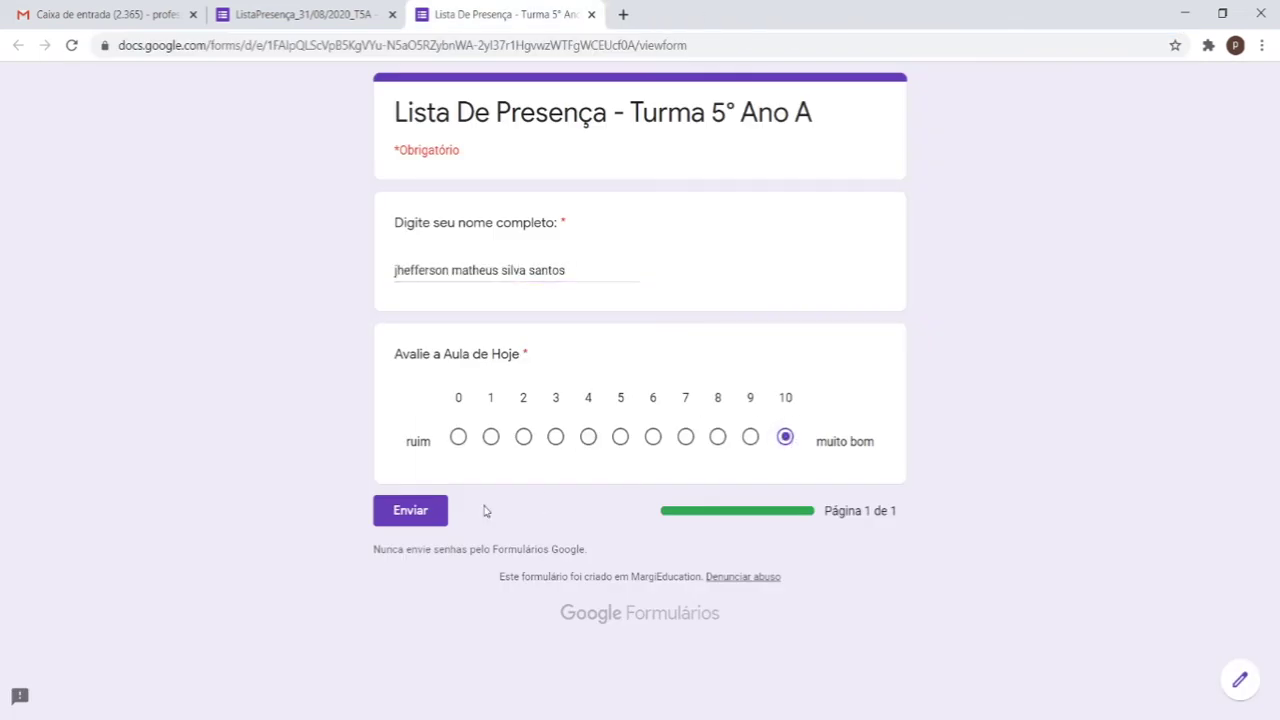
pyautogui.click(408, 512)
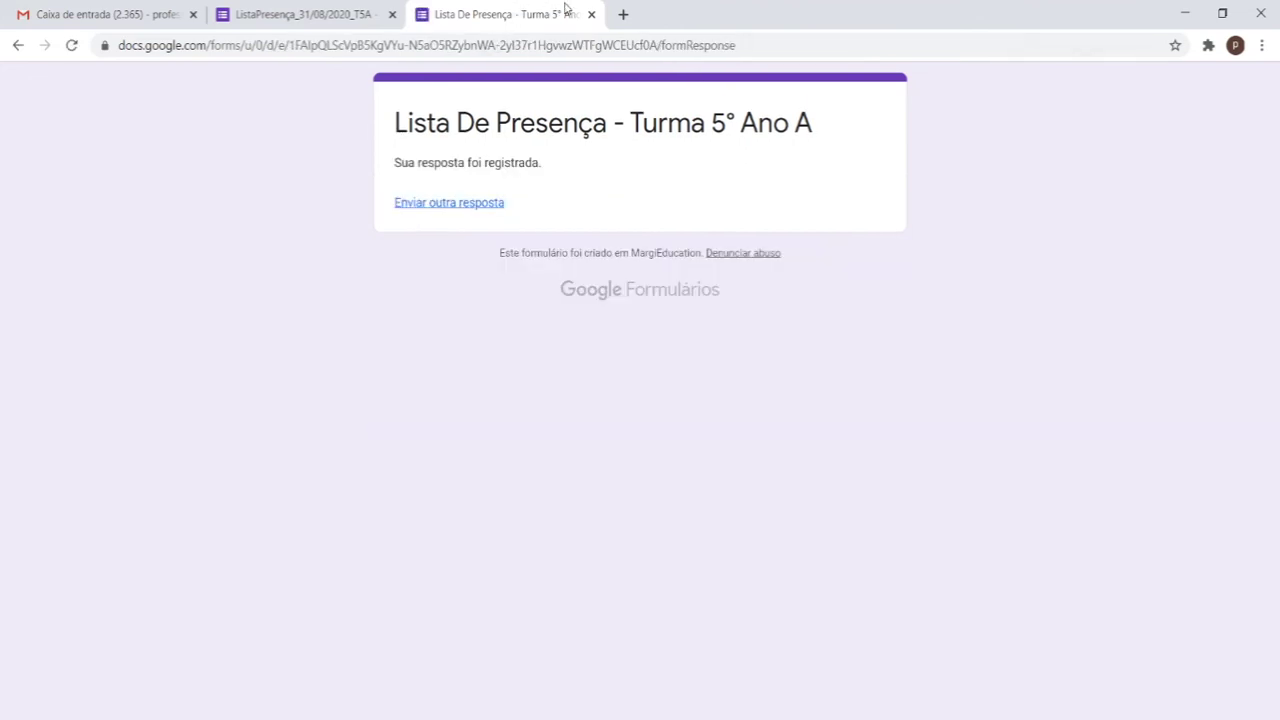
# Step: In a fresh copy of the live form, submit another response rated 9
pyautogui.click(589, 14)
pyautogui.click(1022, 90)
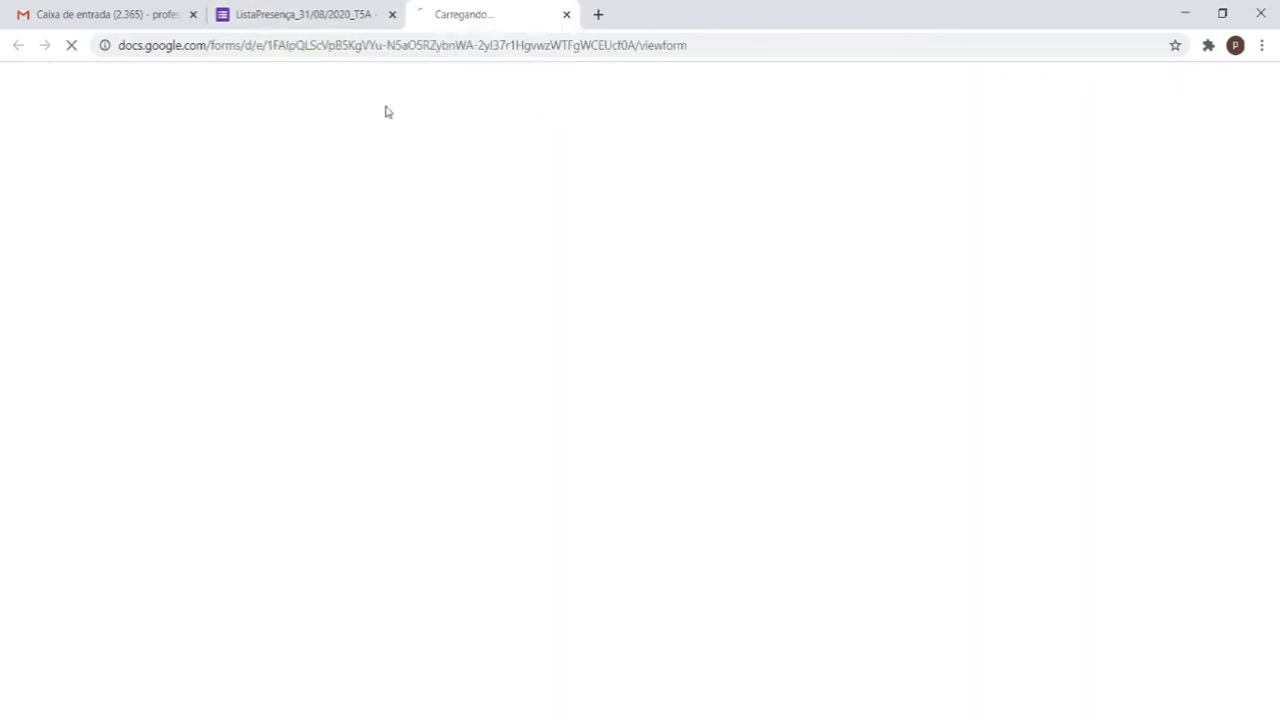
pyautogui.click(414, 261)
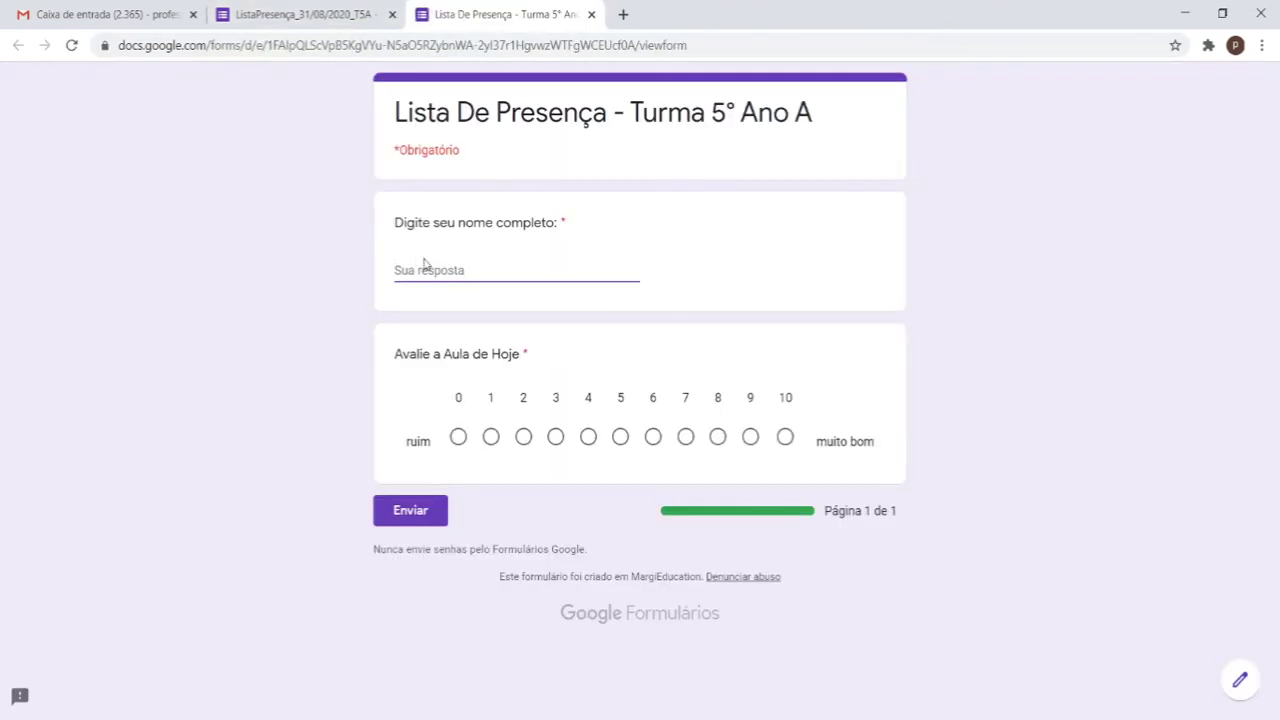
pyautogui.hotkey('ctrl', 'v')
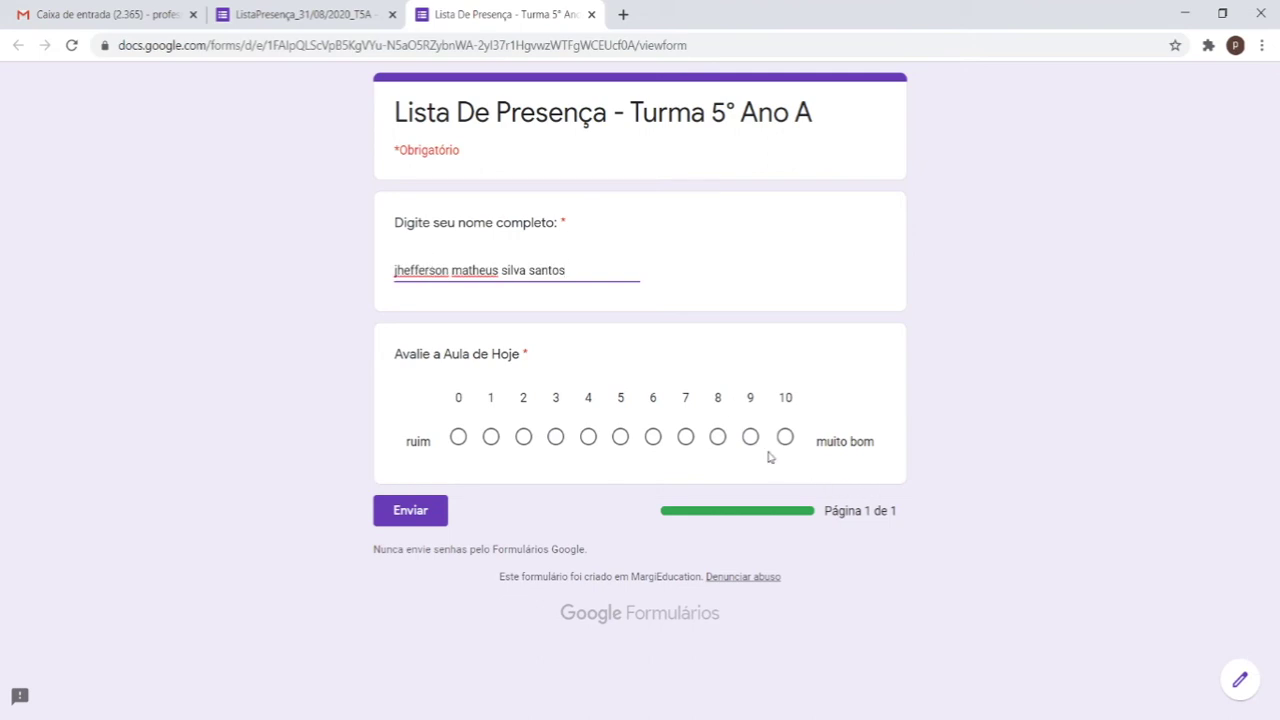
pyautogui.click(750, 437)
pyautogui.click(407, 522)
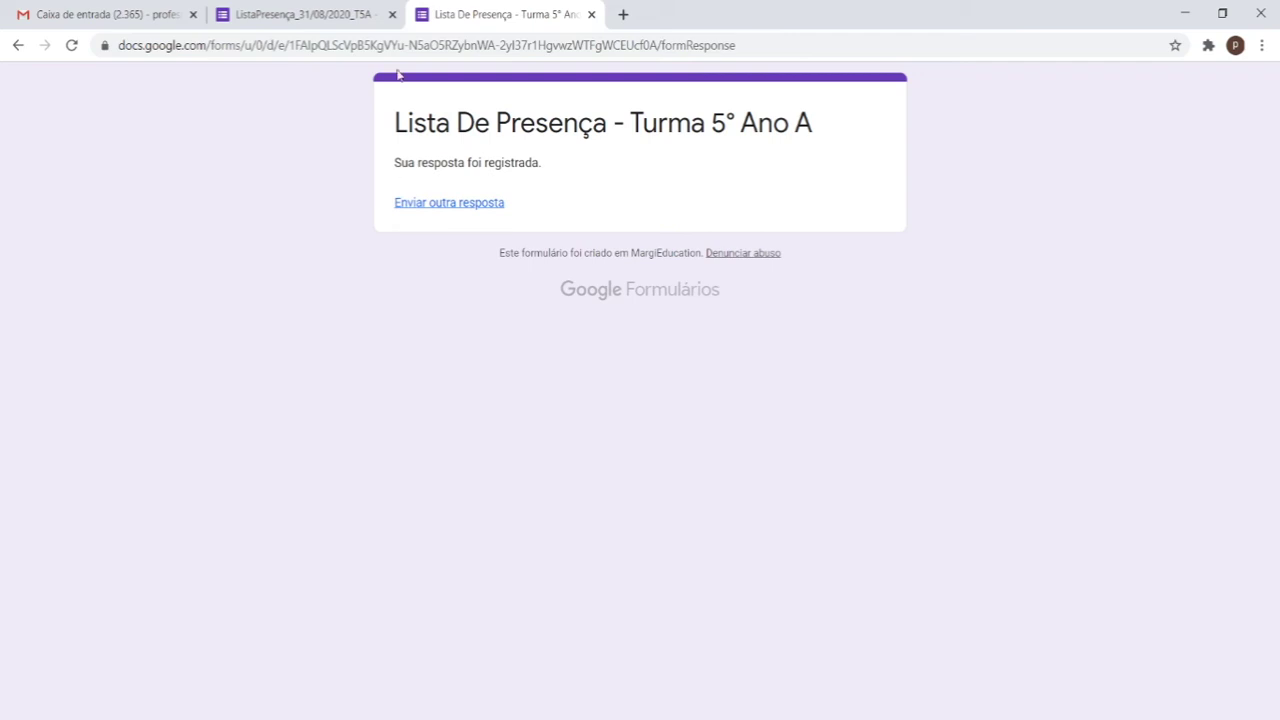
# Step: Submit a third test response with the pasted name, again rated 9
pyautogui.click(591, 14)
pyautogui.click(1023, 95)
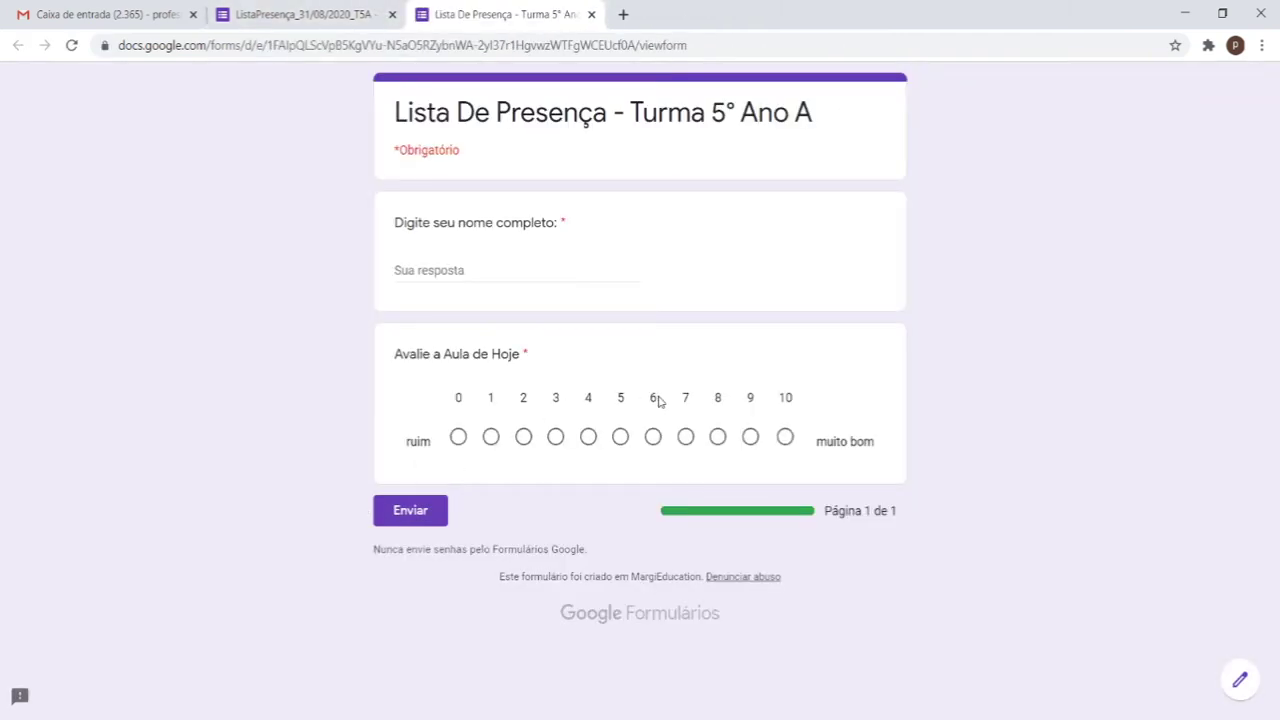
pyautogui.click(751, 437)
pyautogui.click(631, 289)
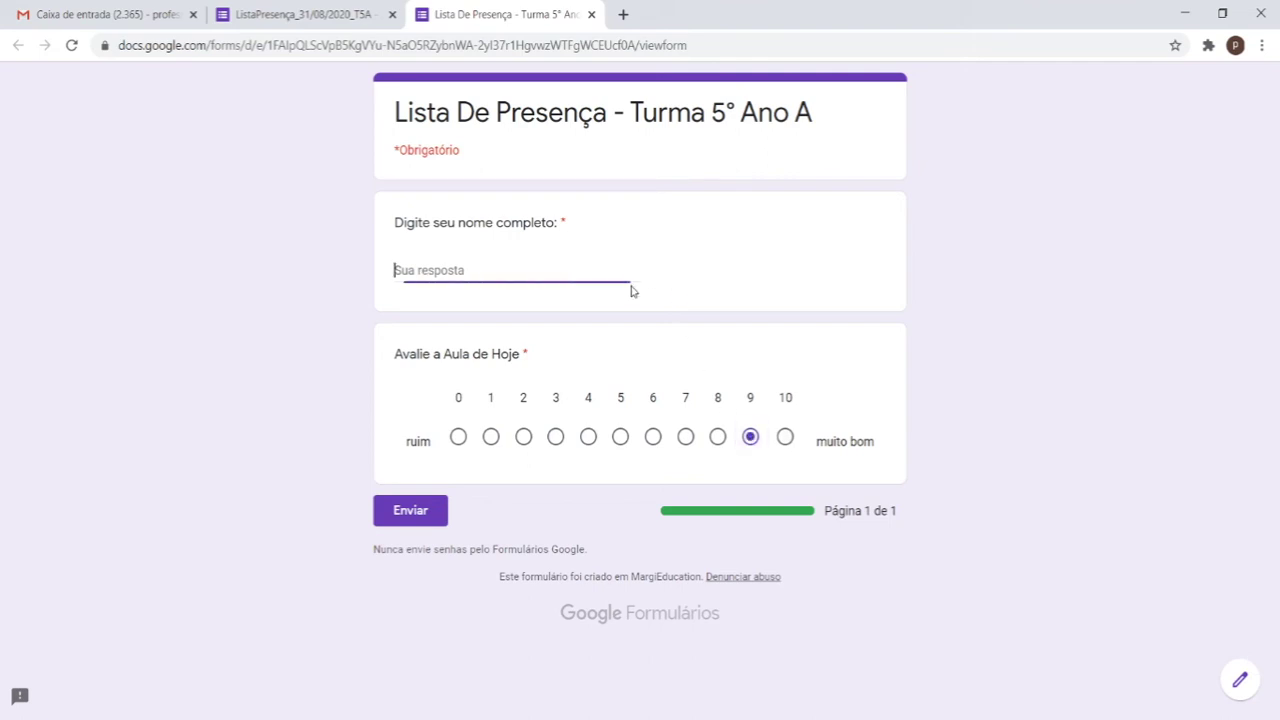
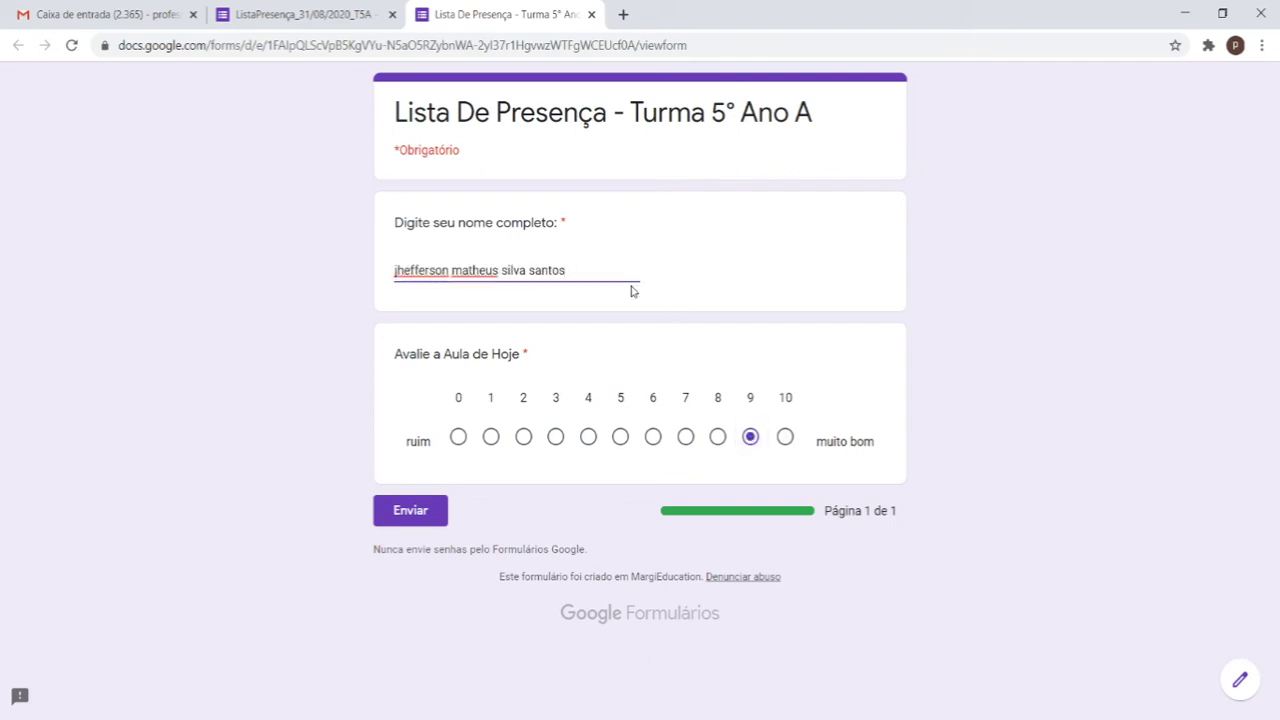
pyautogui.click(410, 511)
# Step: Submit a fourth test response with the student's name, rated 10
pyautogui.click(591, 14)
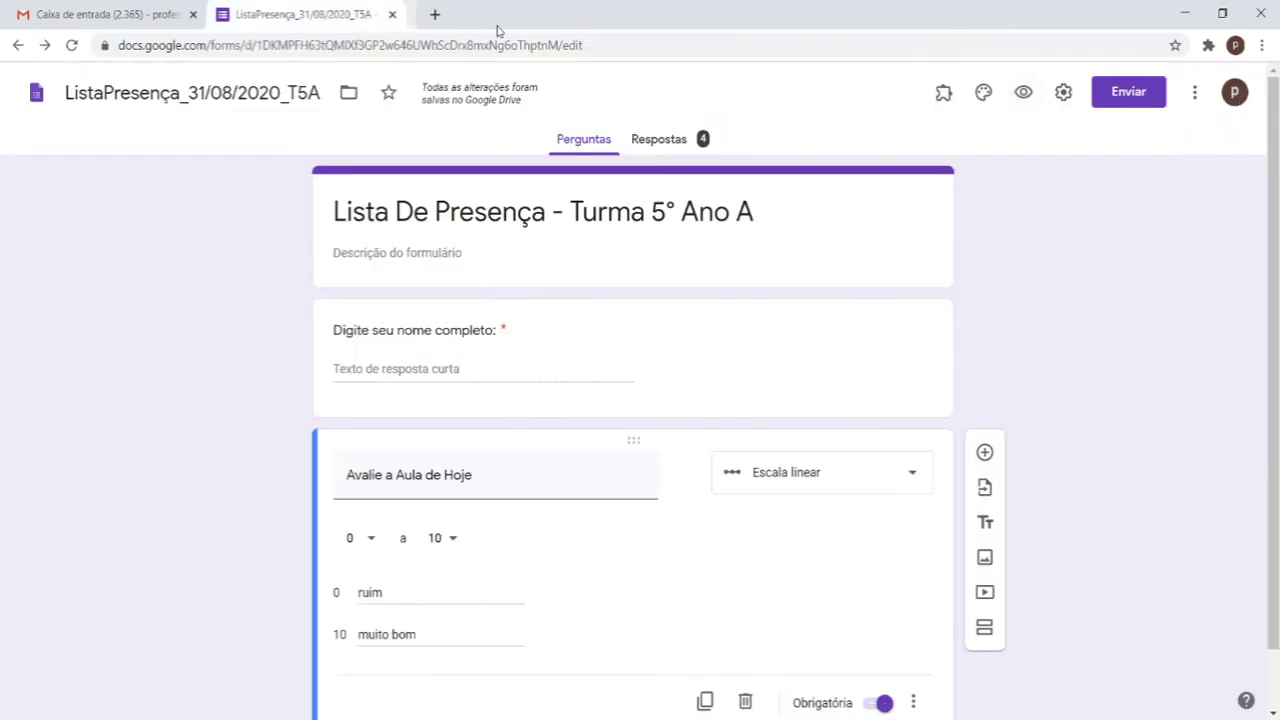
pyautogui.click(1023, 92)
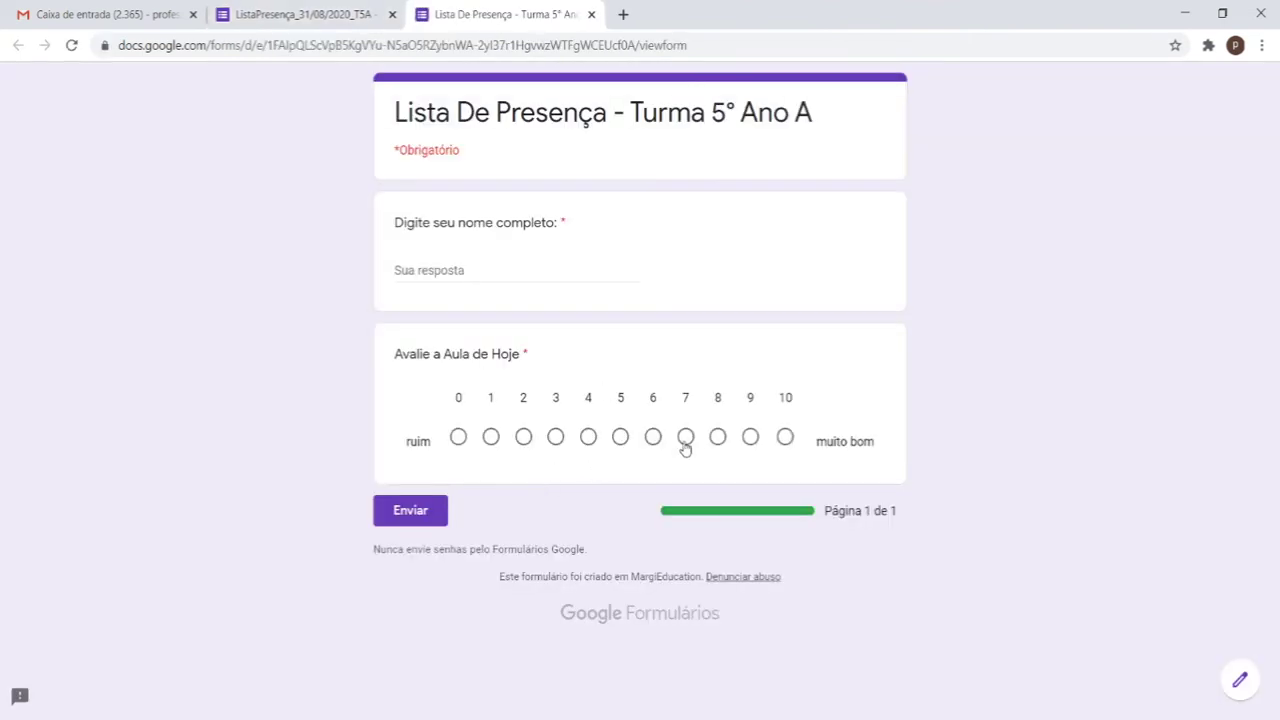
pyautogui.click(785, 437)
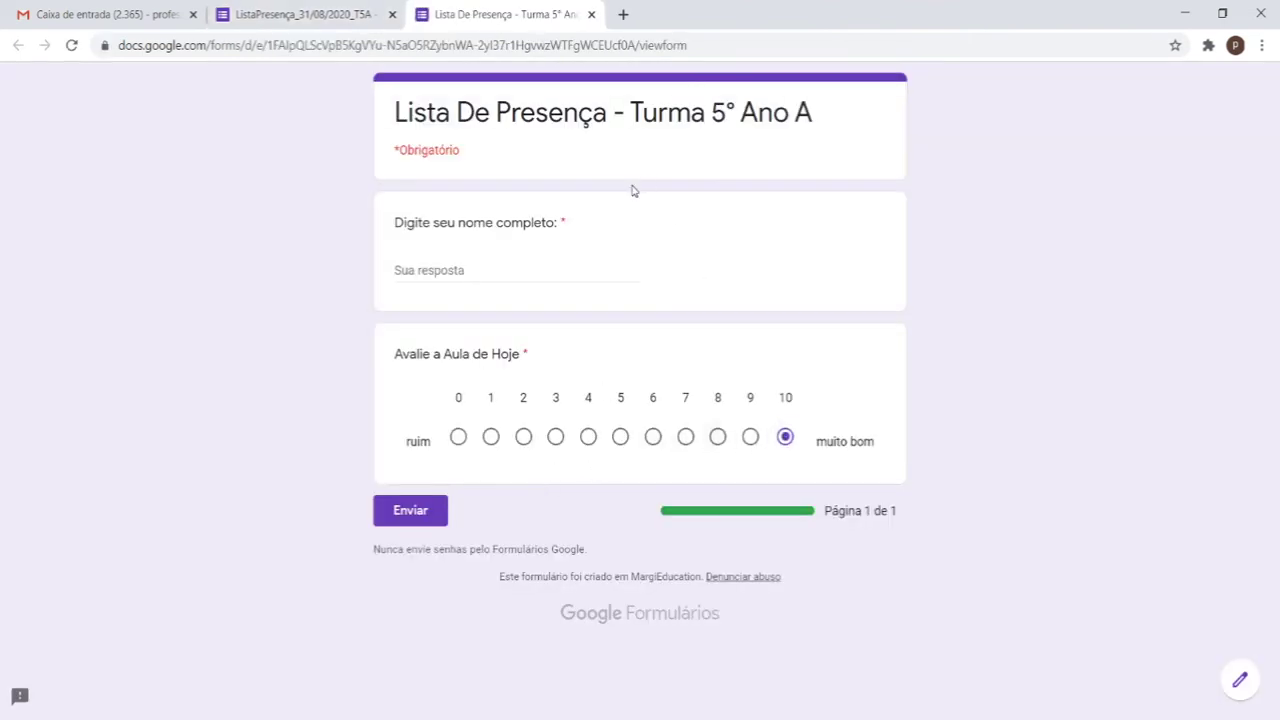
pyautogui.click(595, 259)
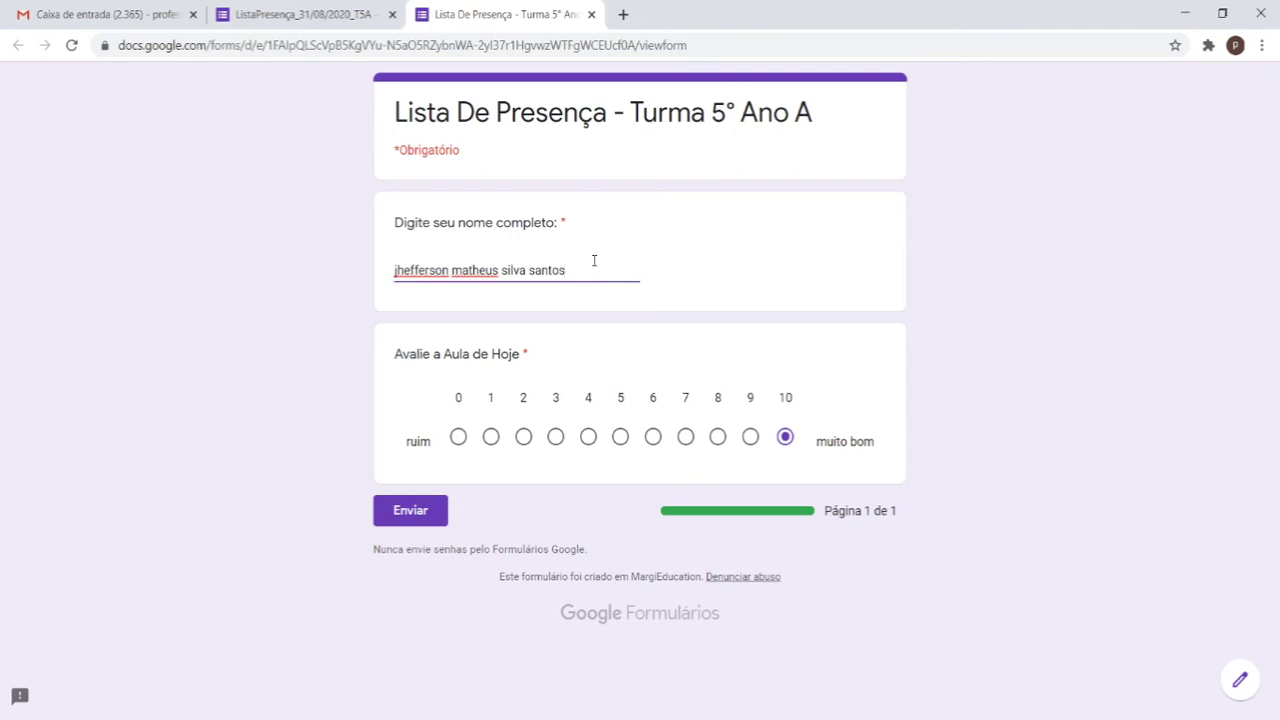
pyautogui.click(421, 332)
pyautogui.click(444, 512)
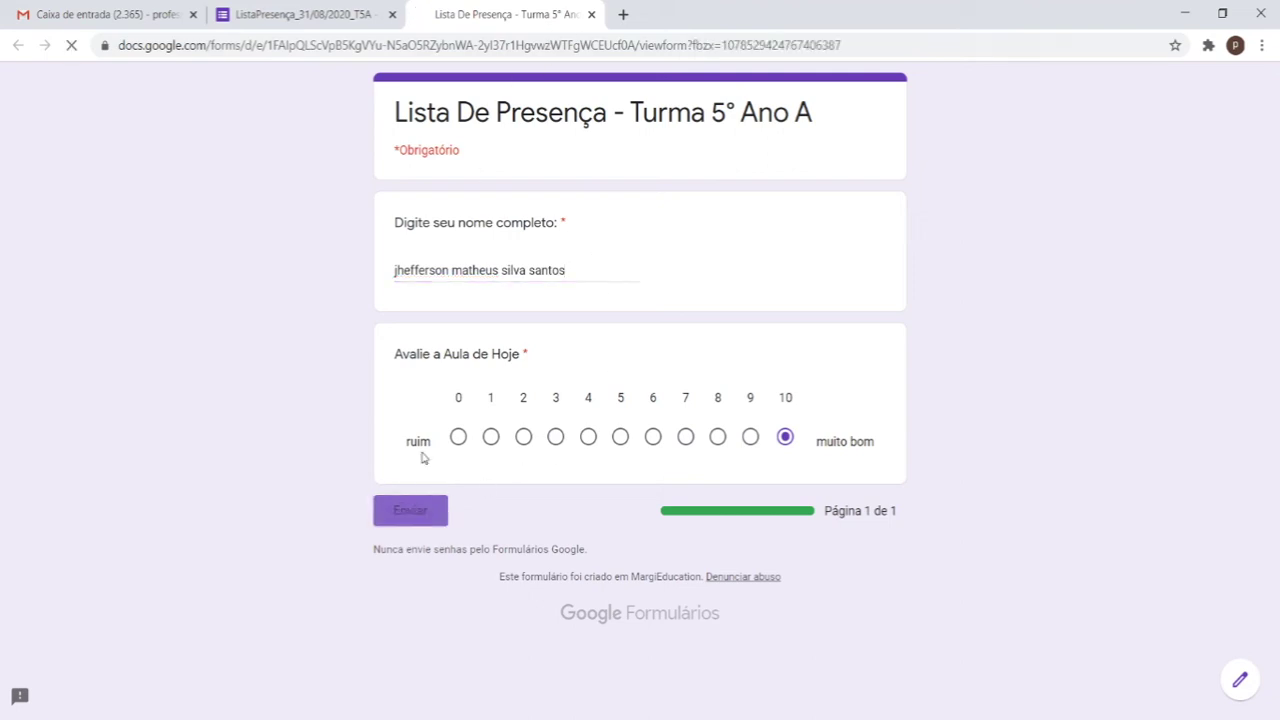
# Step: Submit a fifth test response with the student's name, rated 8
pyautogui.click(591, 14)
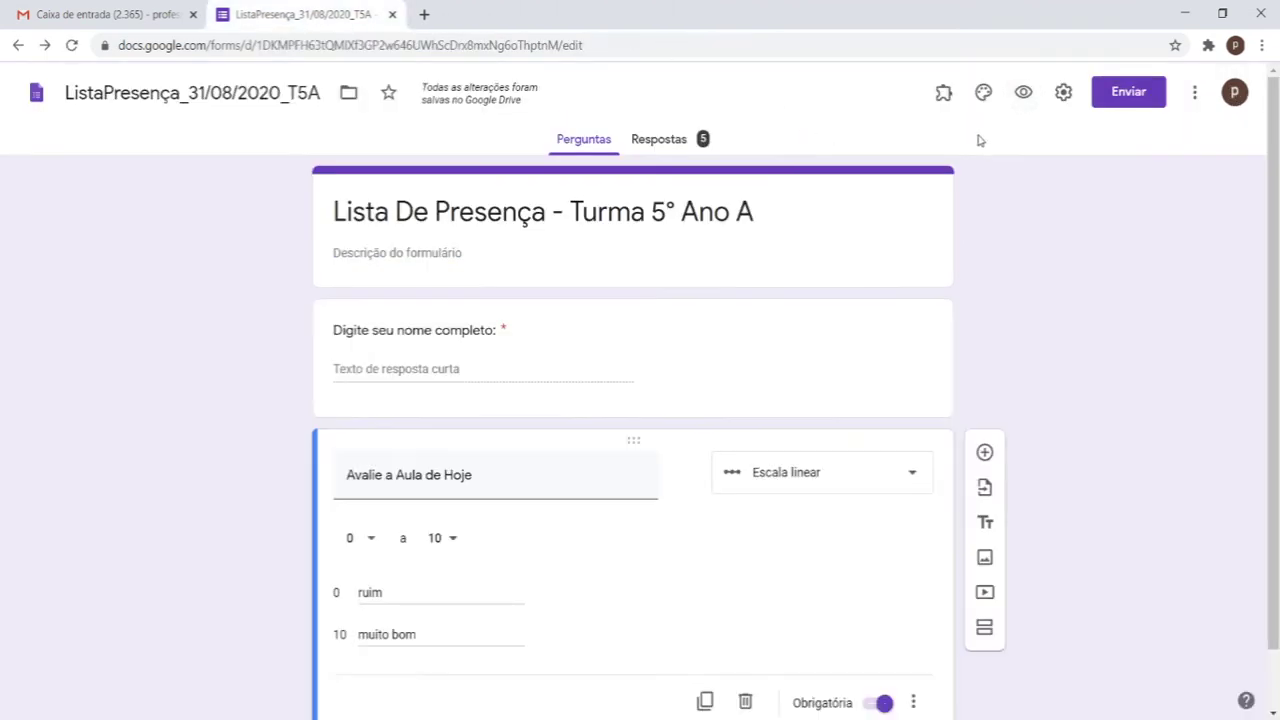
pyautogui.click(1024, 93)
pyautogui.click(717, 440)
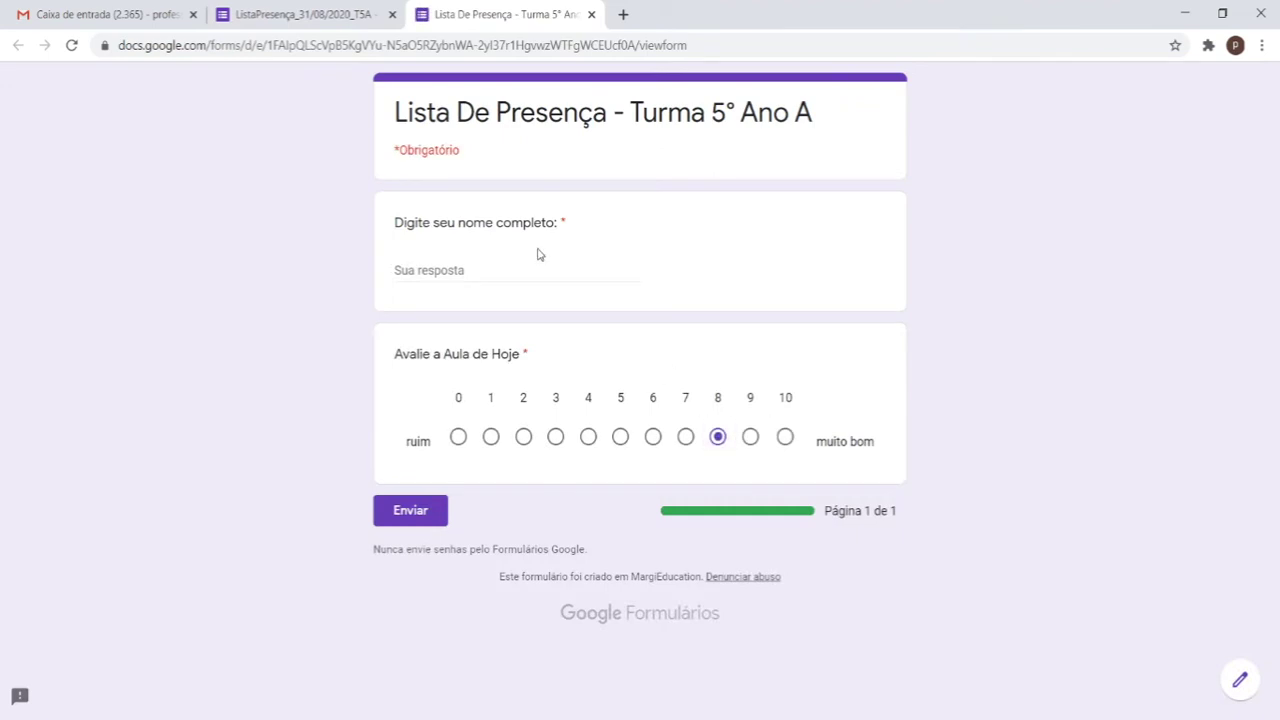
pyautogui.click(526, 266)
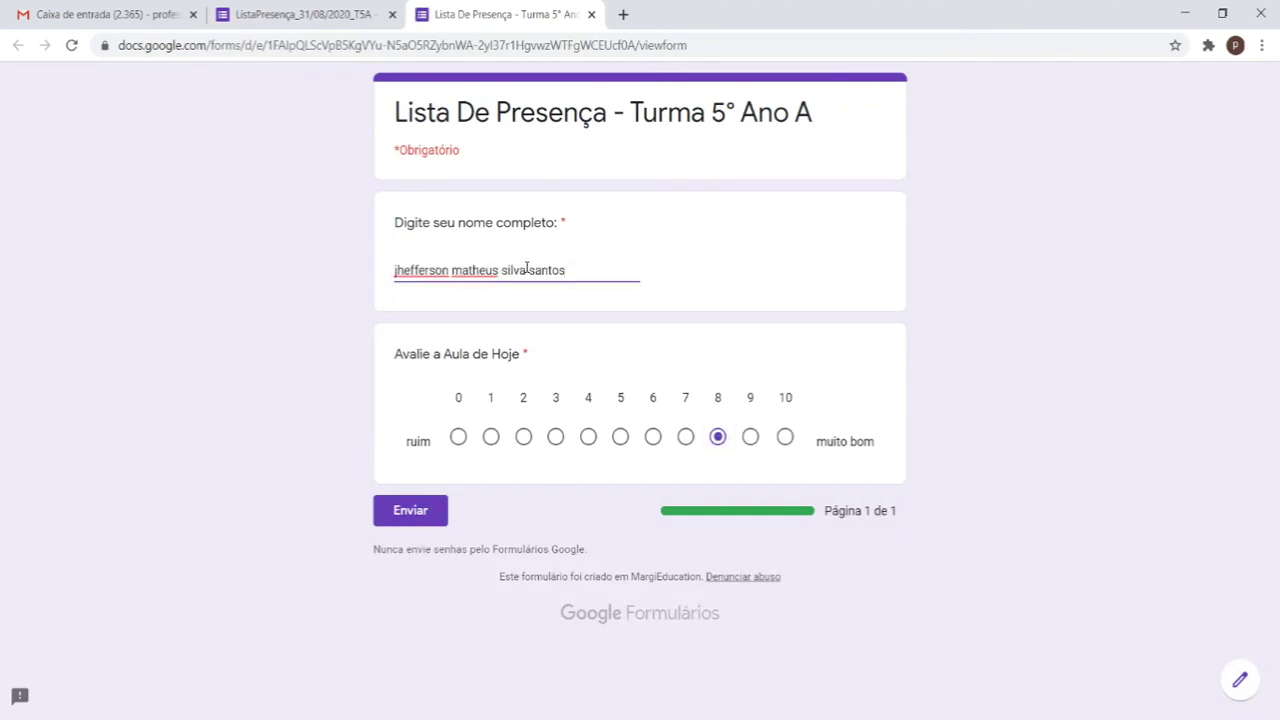
pyautogui.click(428, 515)
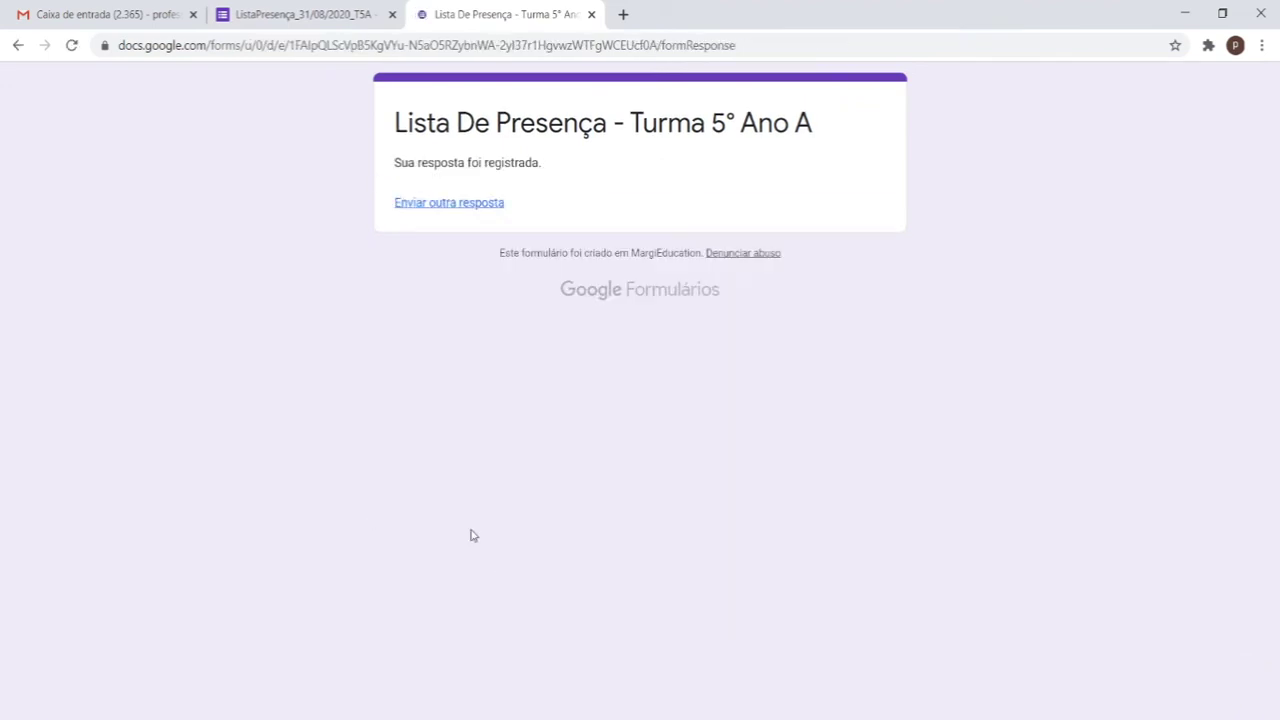
# Step: Submit a final response, correcting the rating from 6 to 10, then view the collected responses
pyautogui.click(591, 15)
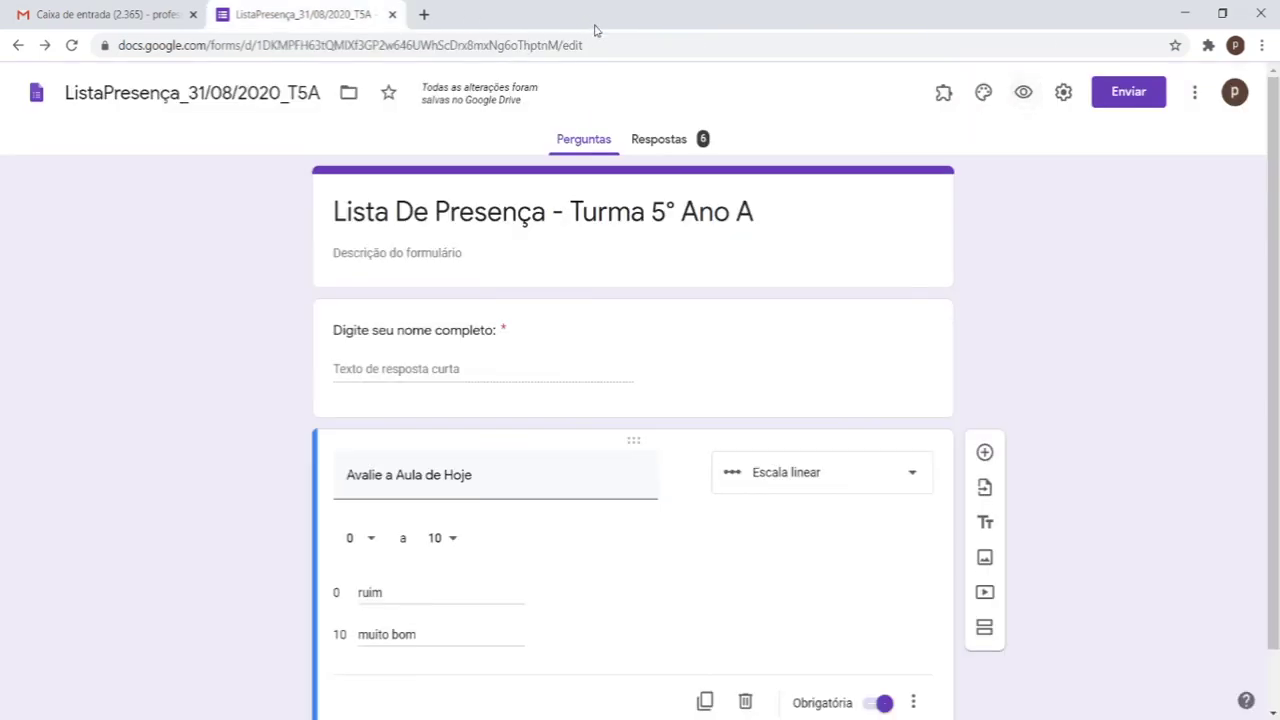
pyautogui.click(1022, 92)
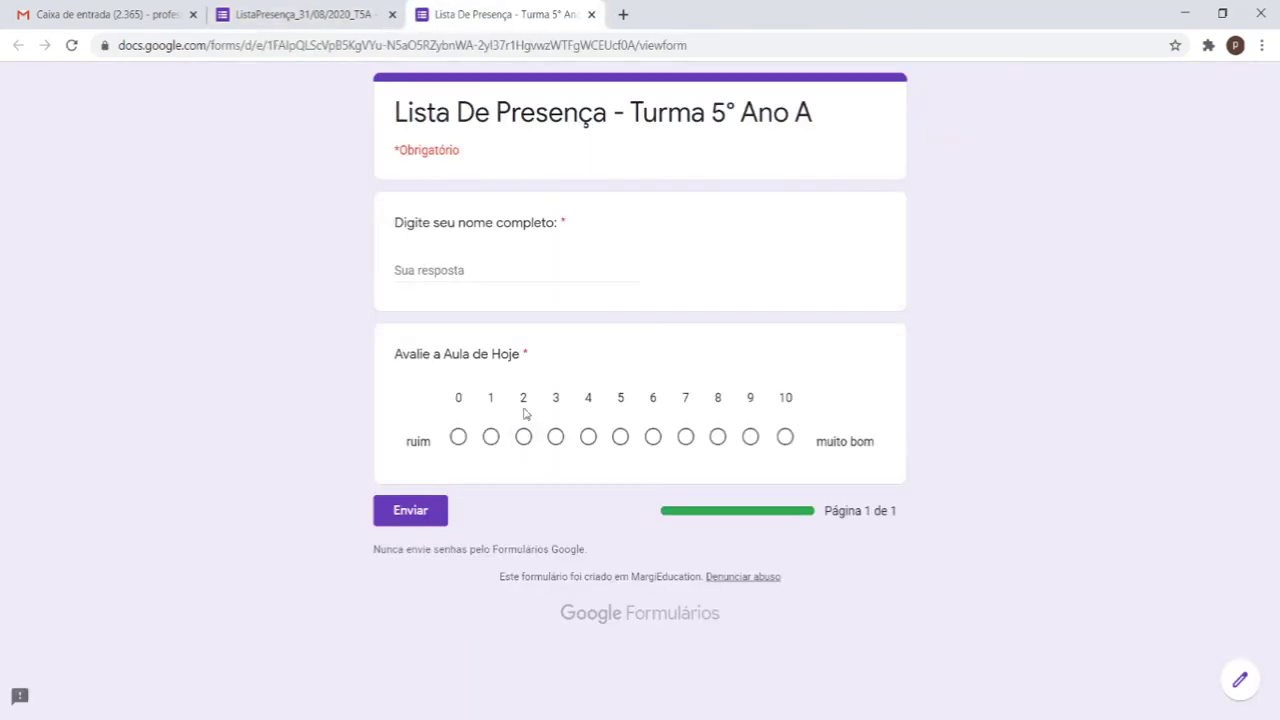
pyautogui.click(540, 270)
pyautogui.write('jkj')
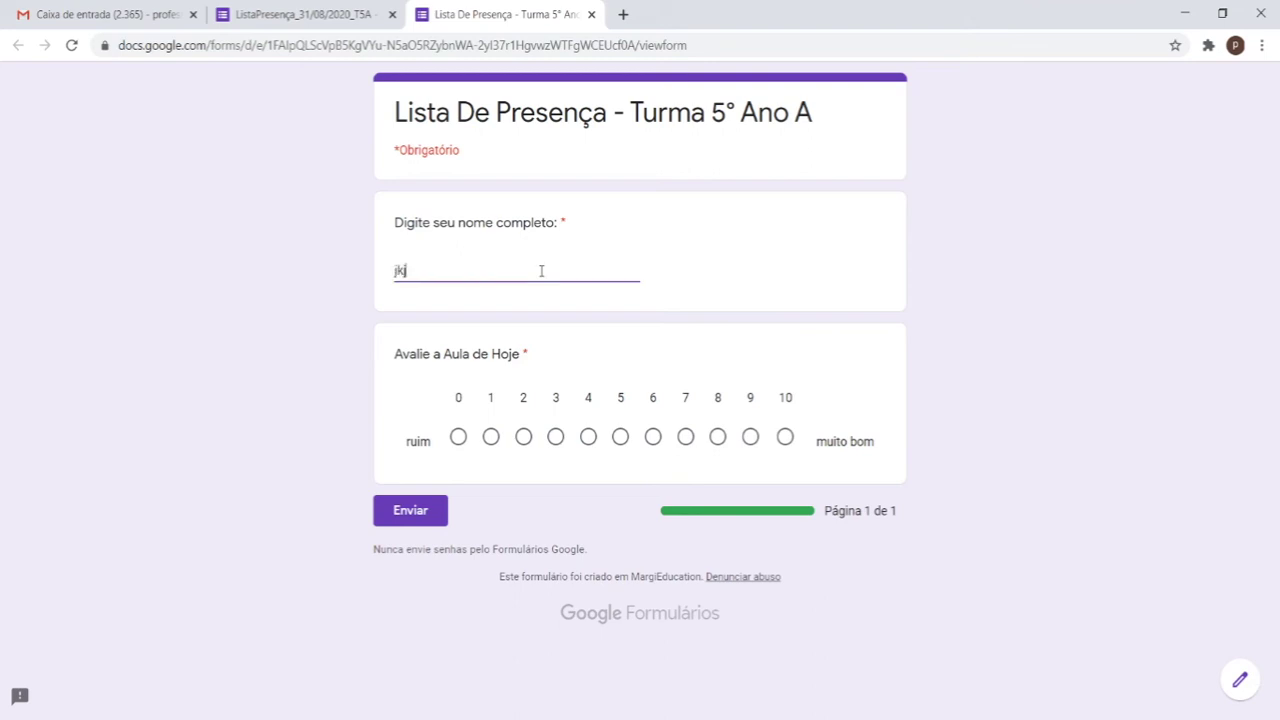
pyautogui.press('BackSpace')
pyautogui.press('BackSpace')
pyautogui.press('BackSpace')
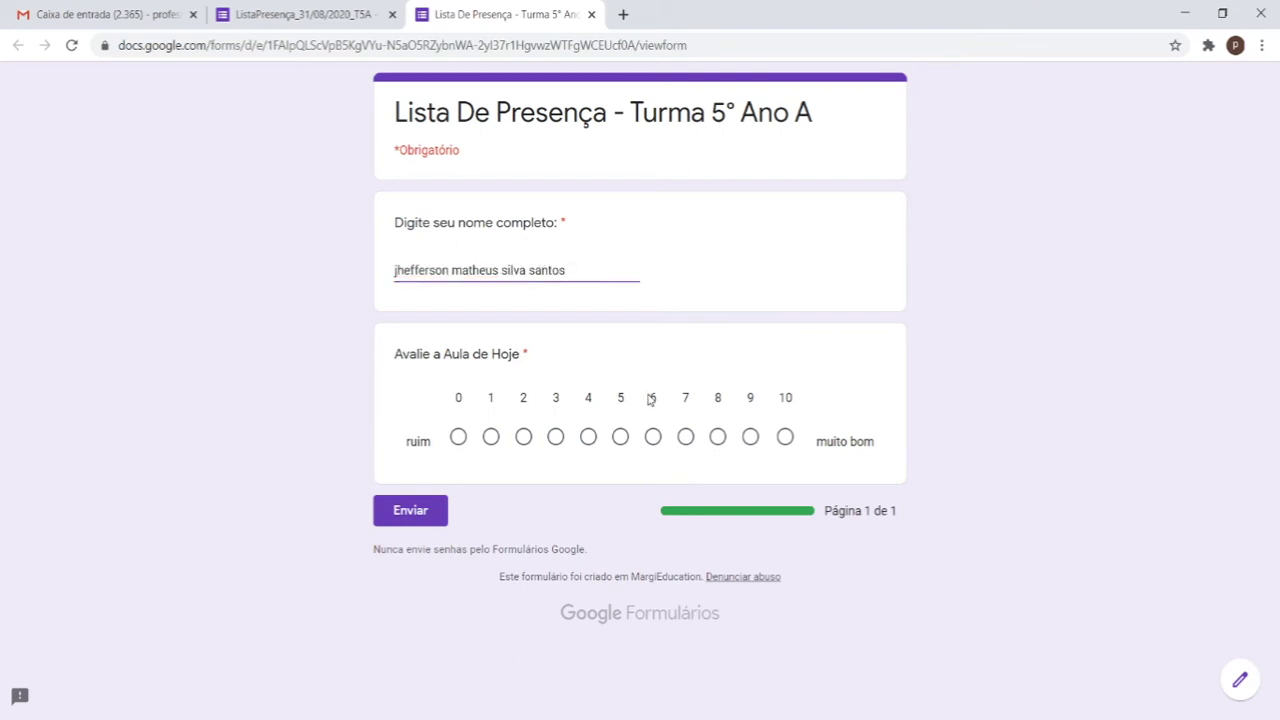
pyautogui.click(653, 437)
pyautogui.click(787, 437)
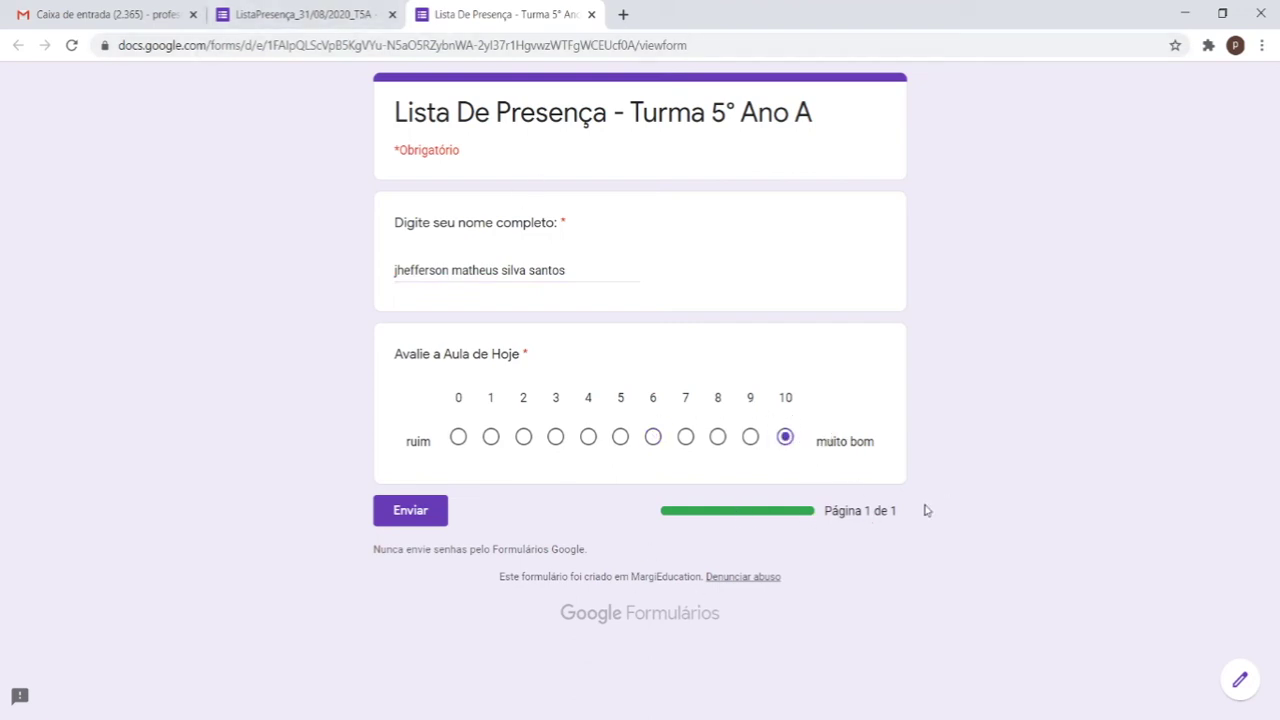
pyautogui.moveTo(795, 535); pyautogui.dragTo(948, 521)
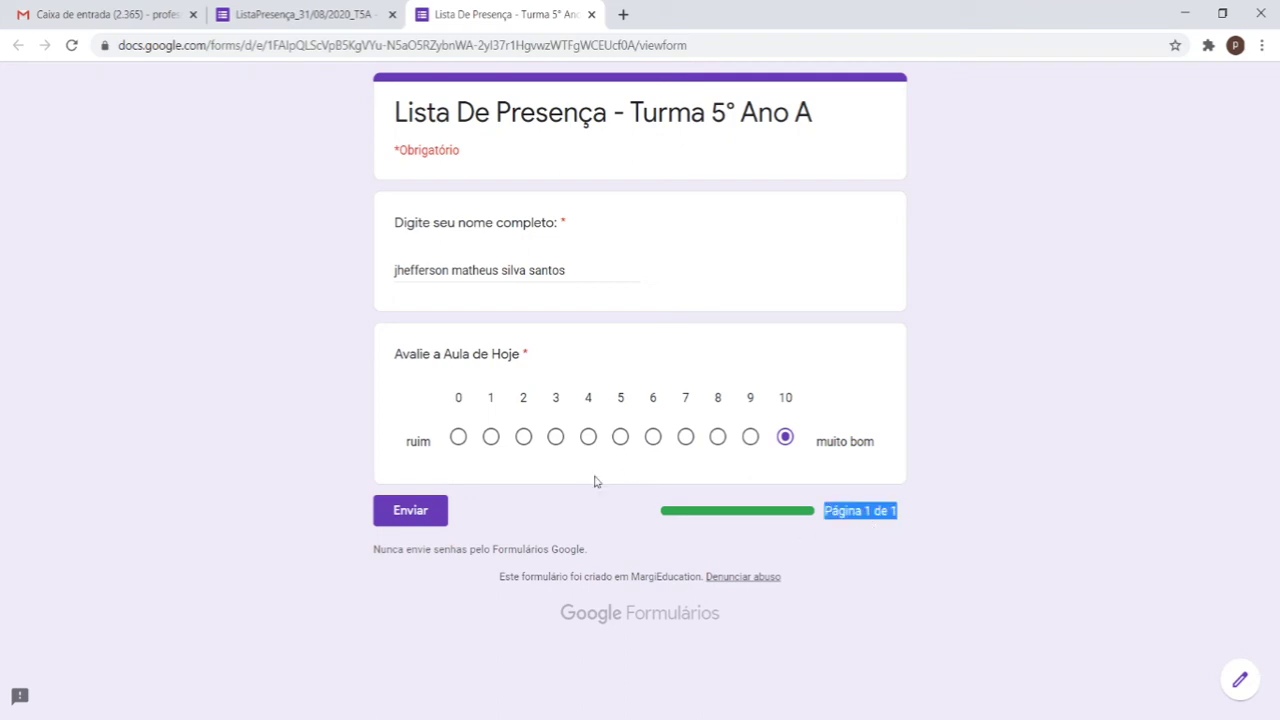
pyautogui.click(374, 505)
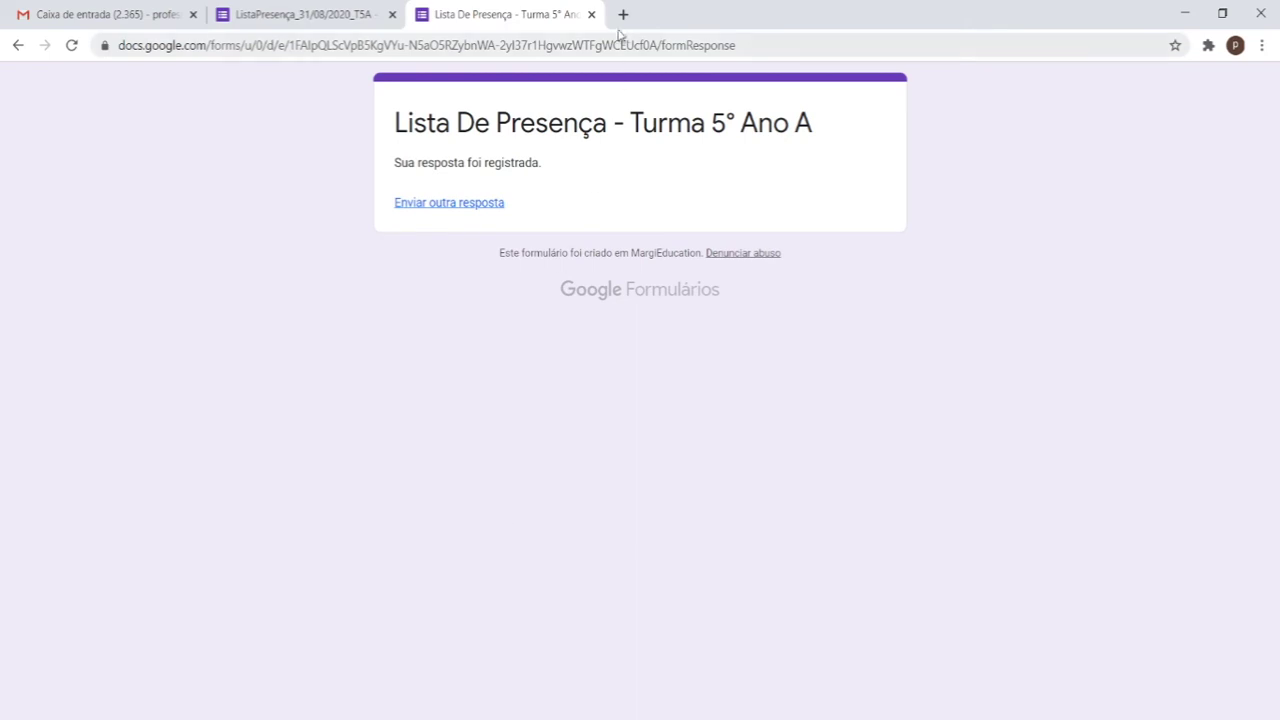
pyautogui.click(591, 14)
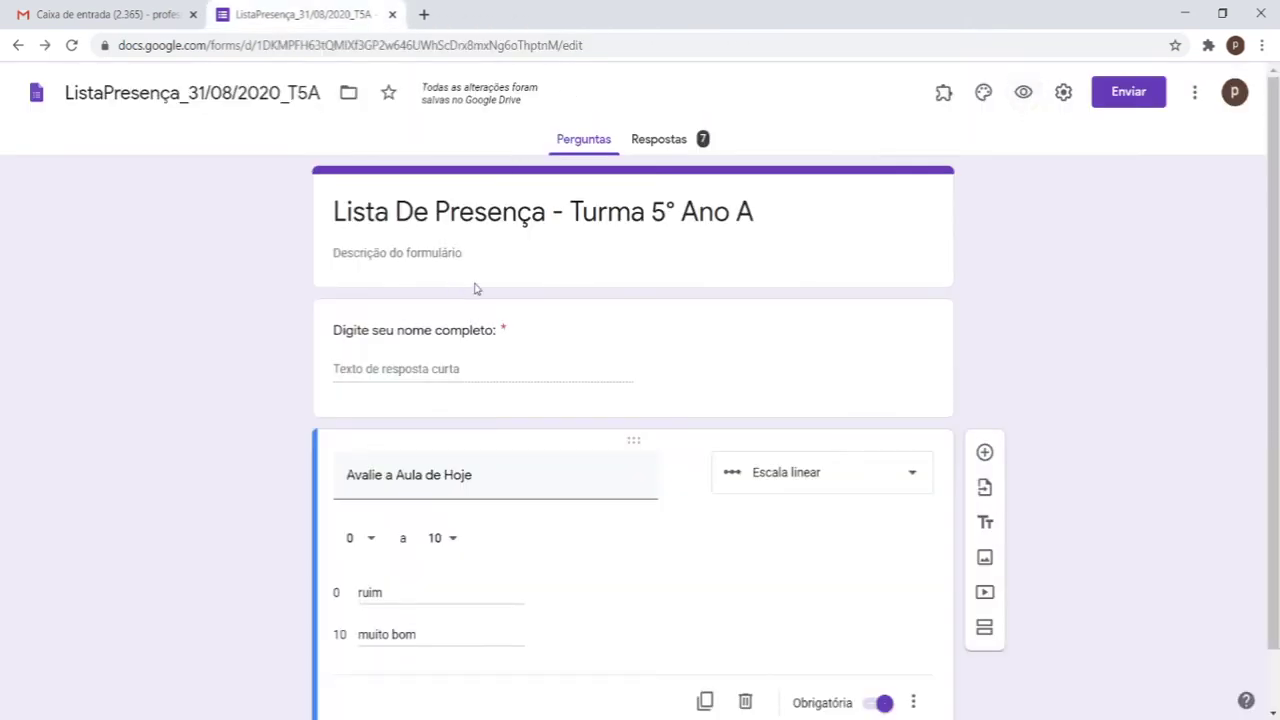
pyautogui.click(655, 145)
pyautogui.click(590, 140)
pyautogui.click(664, 150)
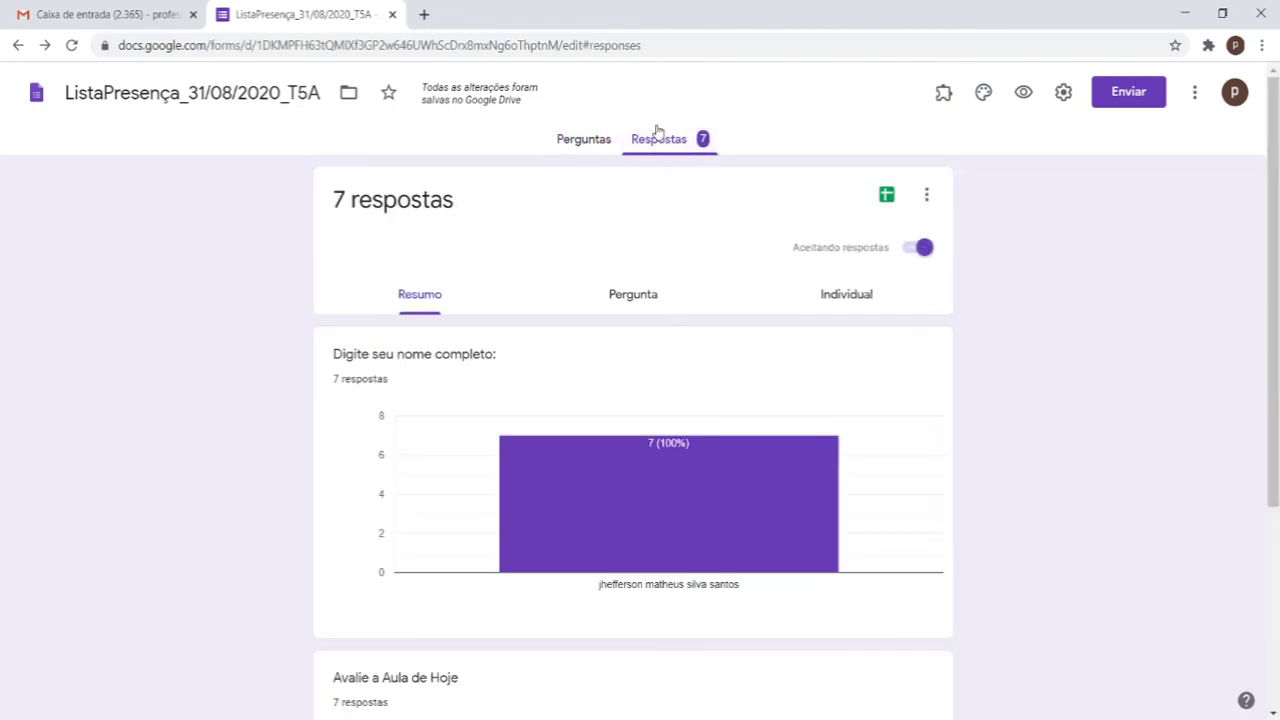
pyautogui.scroll(-2, 628, 197)
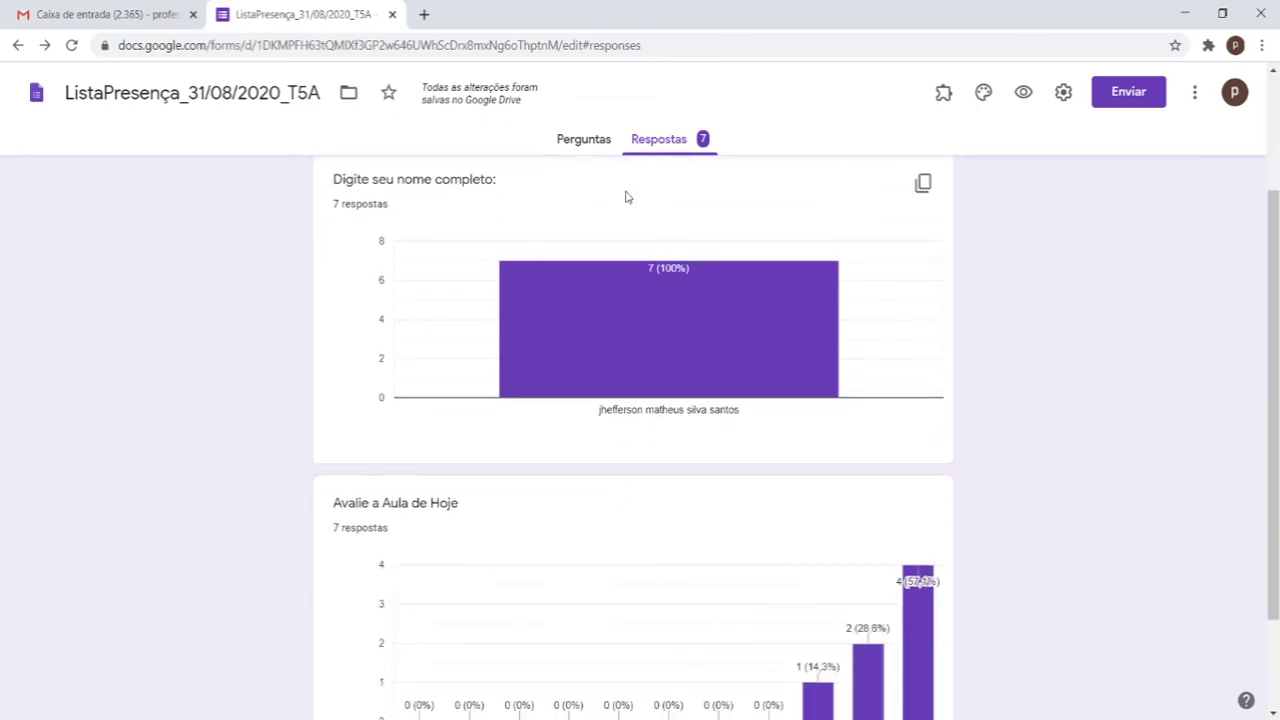
pyautogui.scroll(-2, 623, 197)
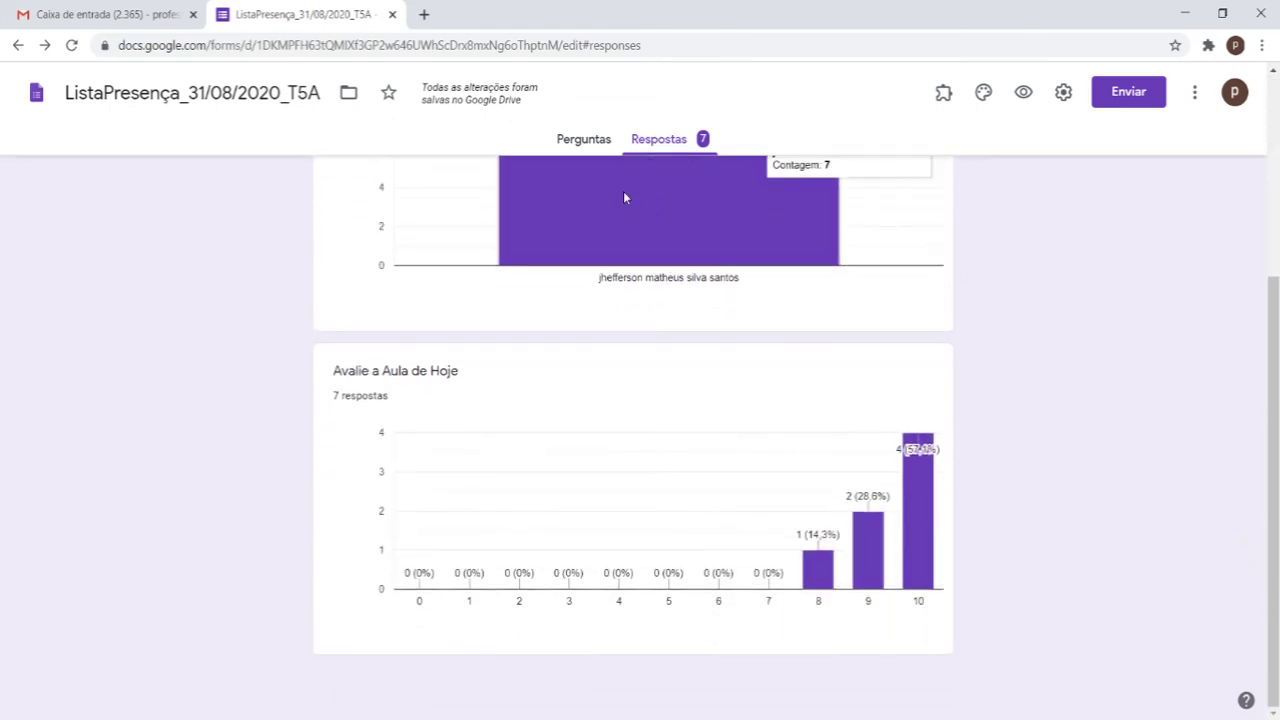
pyautogui.scroll(2, 623, 197)
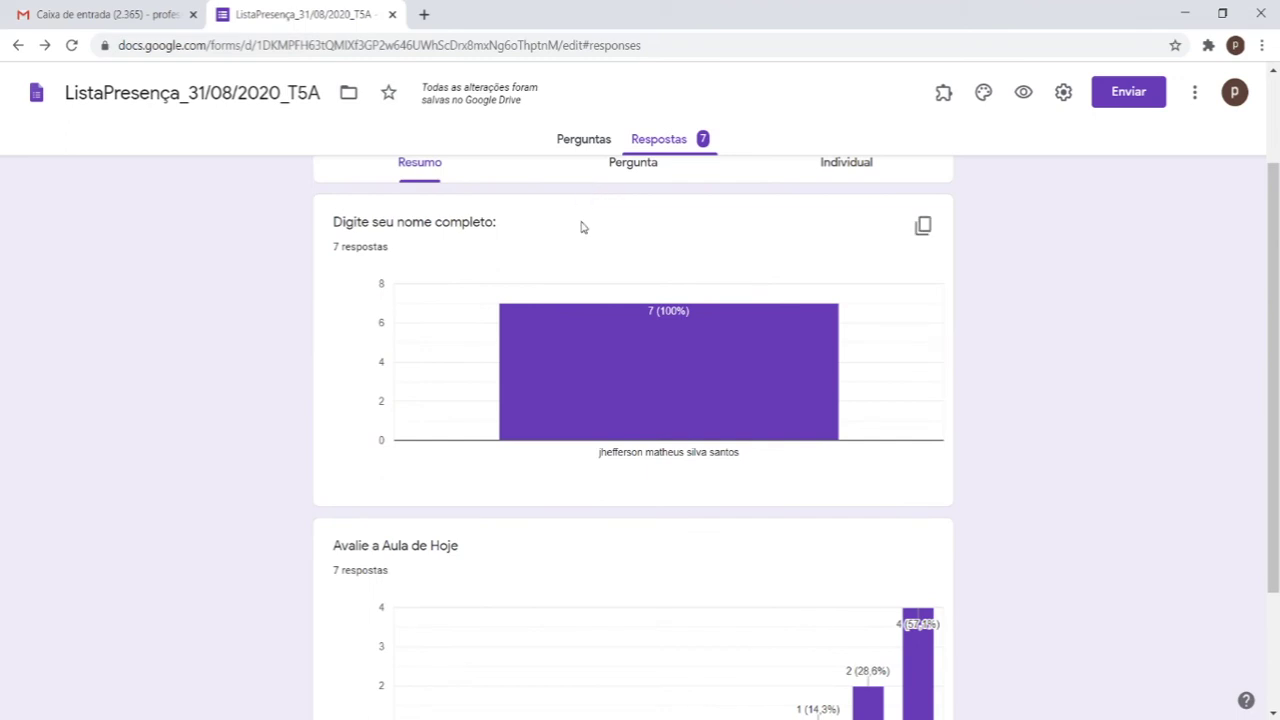
pyautogui.moveTo(764, 336)
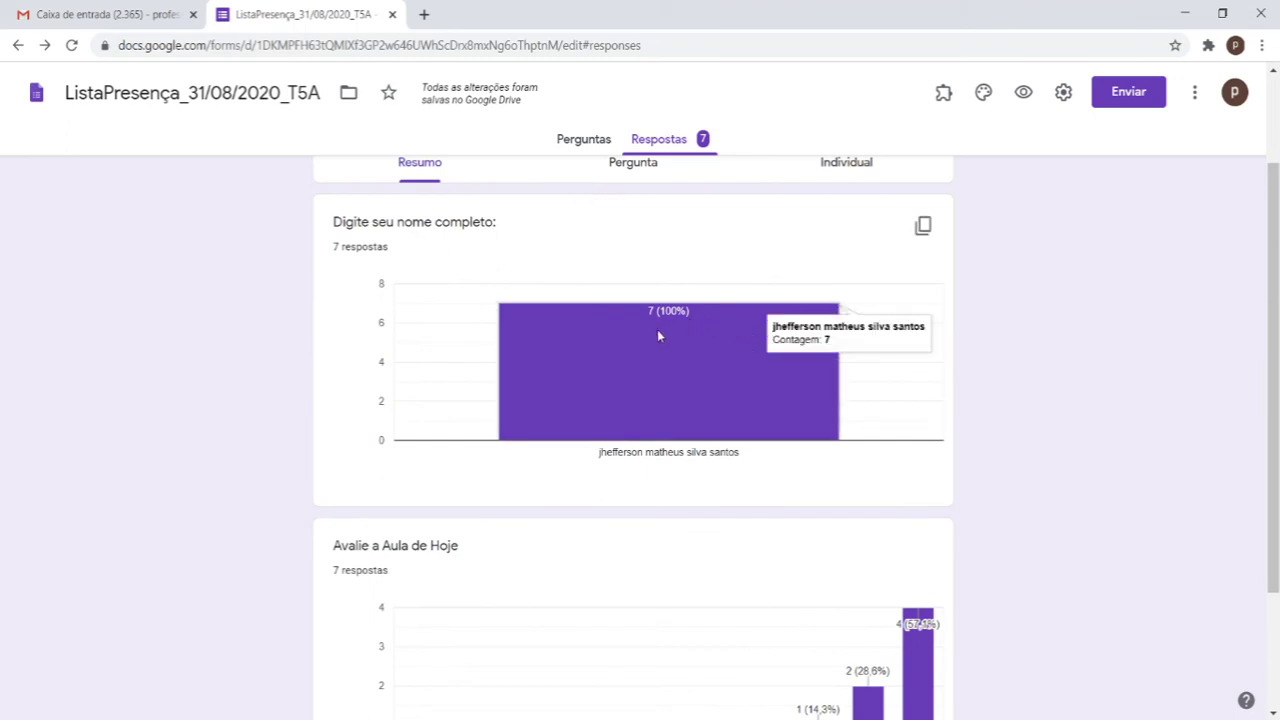
pyautogui.scroll(-3, 657, 335)
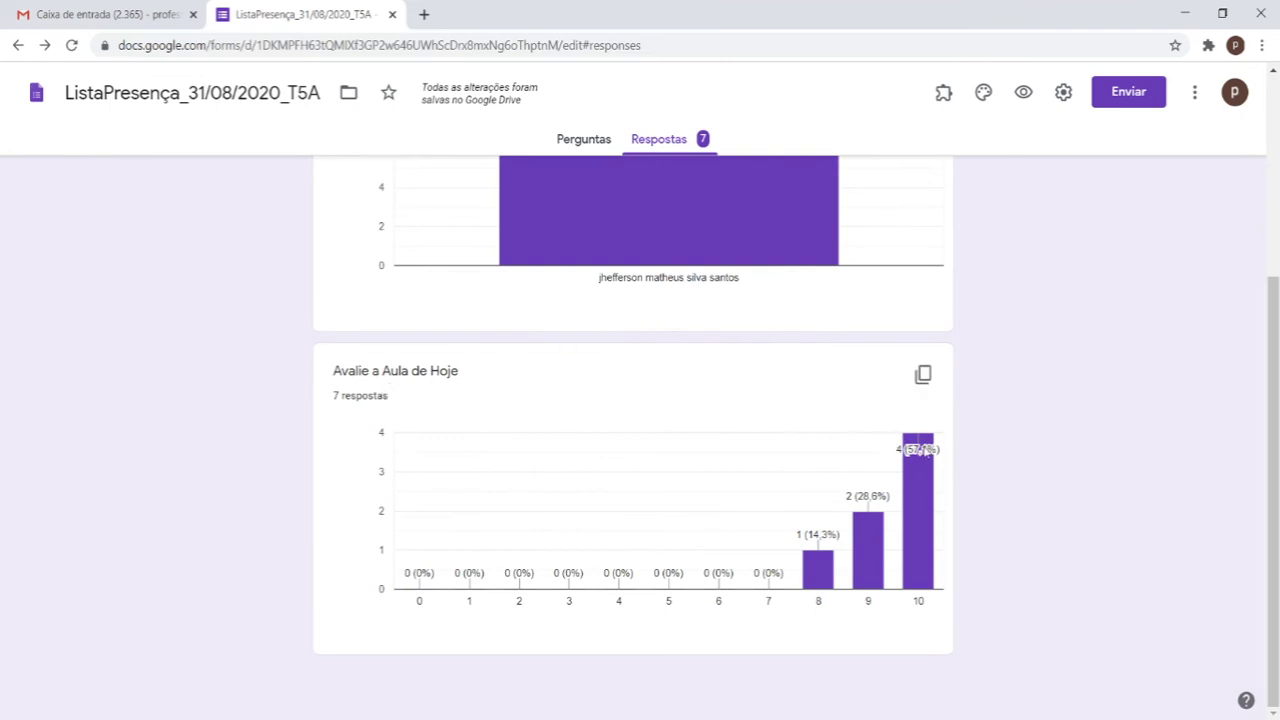
pyautogui.moveTo(918, 477)
pyautogui.moveTo(869, 533)
pyautogui.moveTo(818, 587)
pyautogui.scroll(3, 743, 560)
pyautogui.scroll(3, 754, 357)
# Step: Look at the Individual response view, then return to the Resumo summary and scroll through it
pyautogui.click(822, 312)
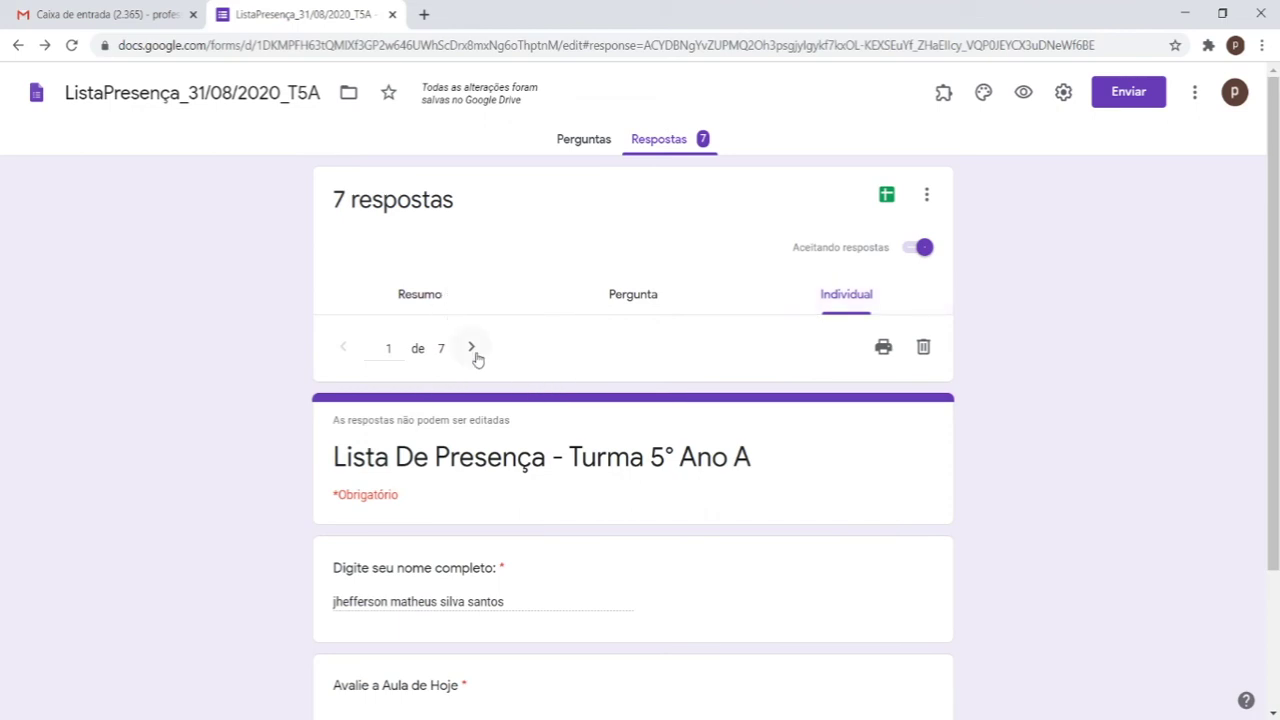
pyautogui.scroll(-3, 474, 357)
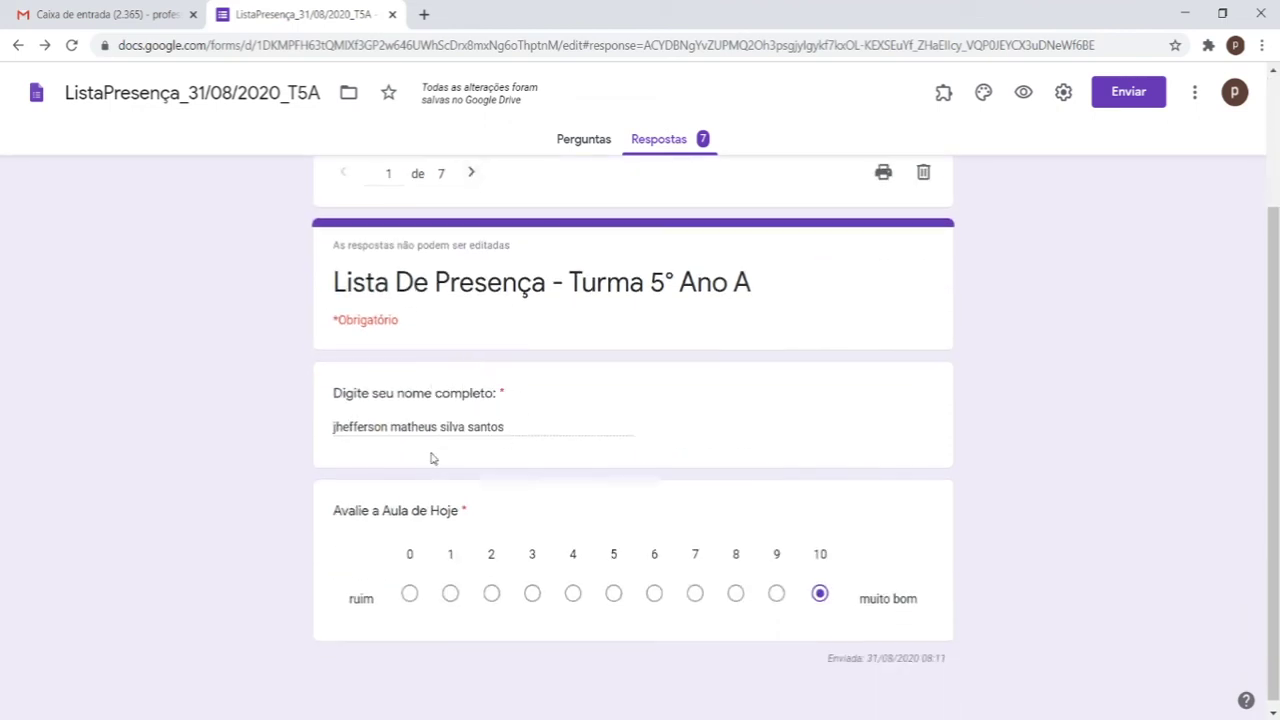
pyautogui.scroll(2, 440, 451)
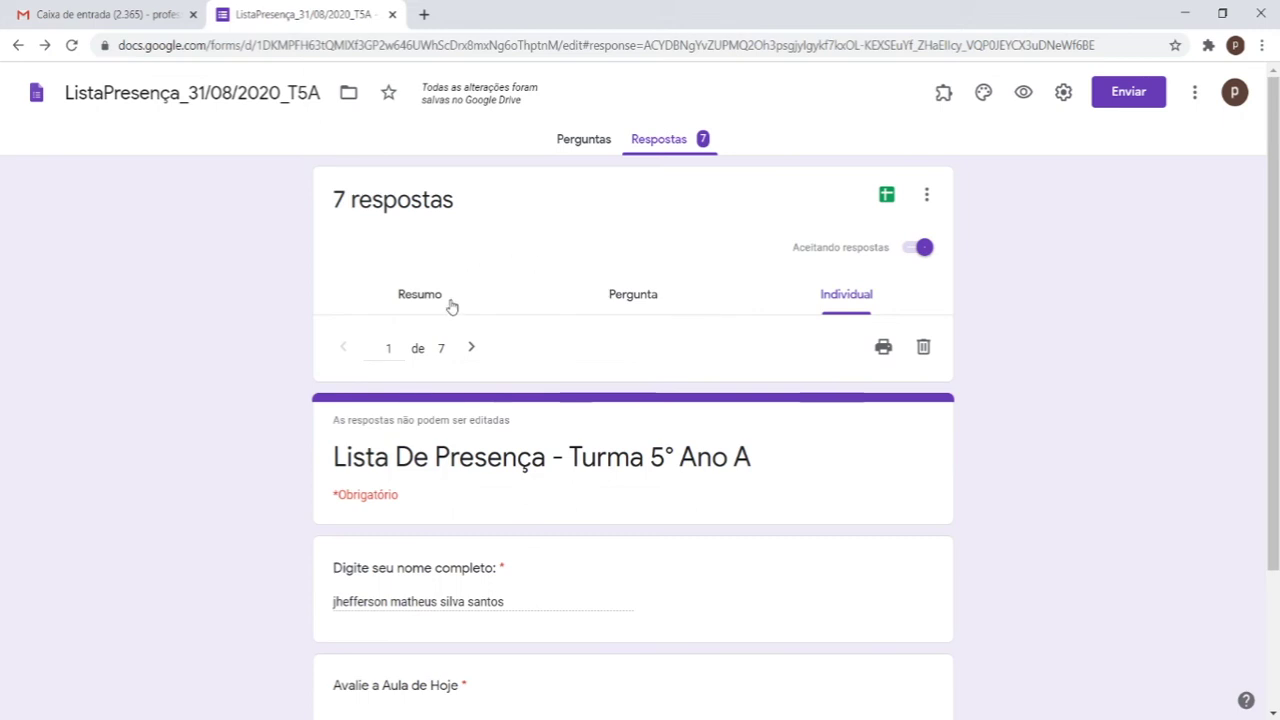
pyautogui.click(451, 306)
pyautogui.scroll(-5, 603, 357)
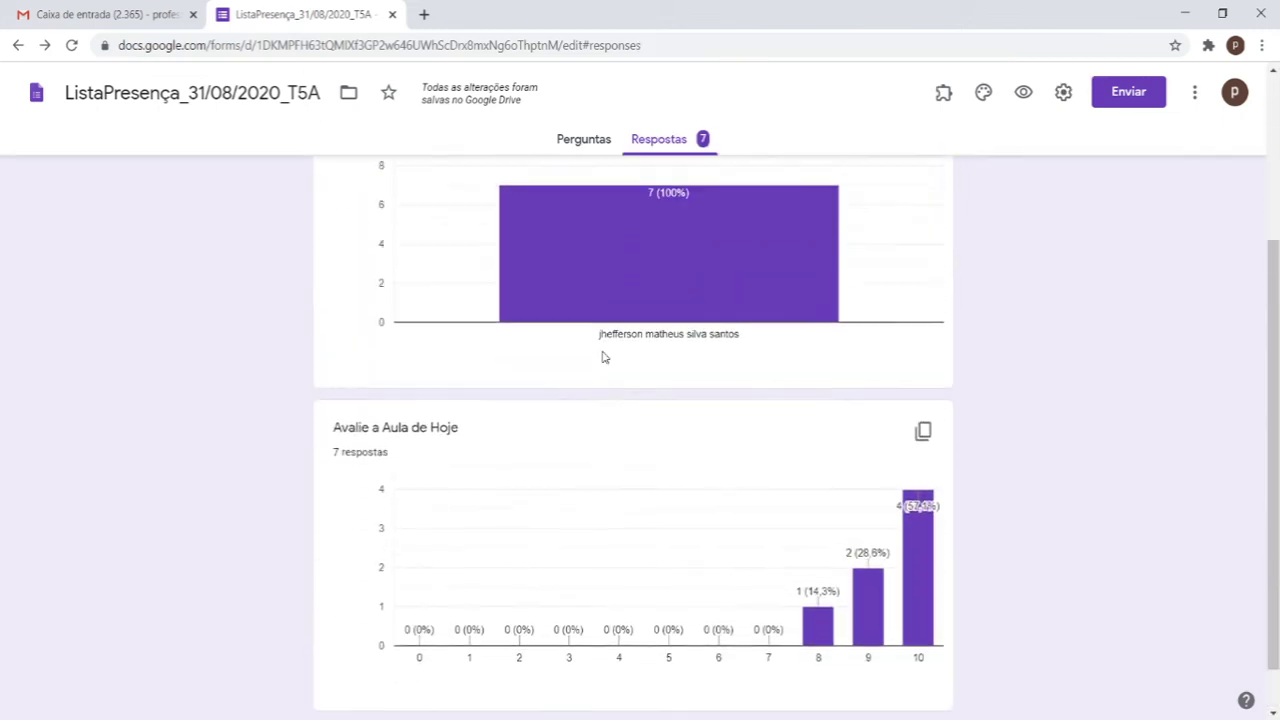
pyautogui.scroll(3, 602, 357)
pyautogui.scroll(-3, 591, 351)
pyautogui.scroll(3, 586, 343)
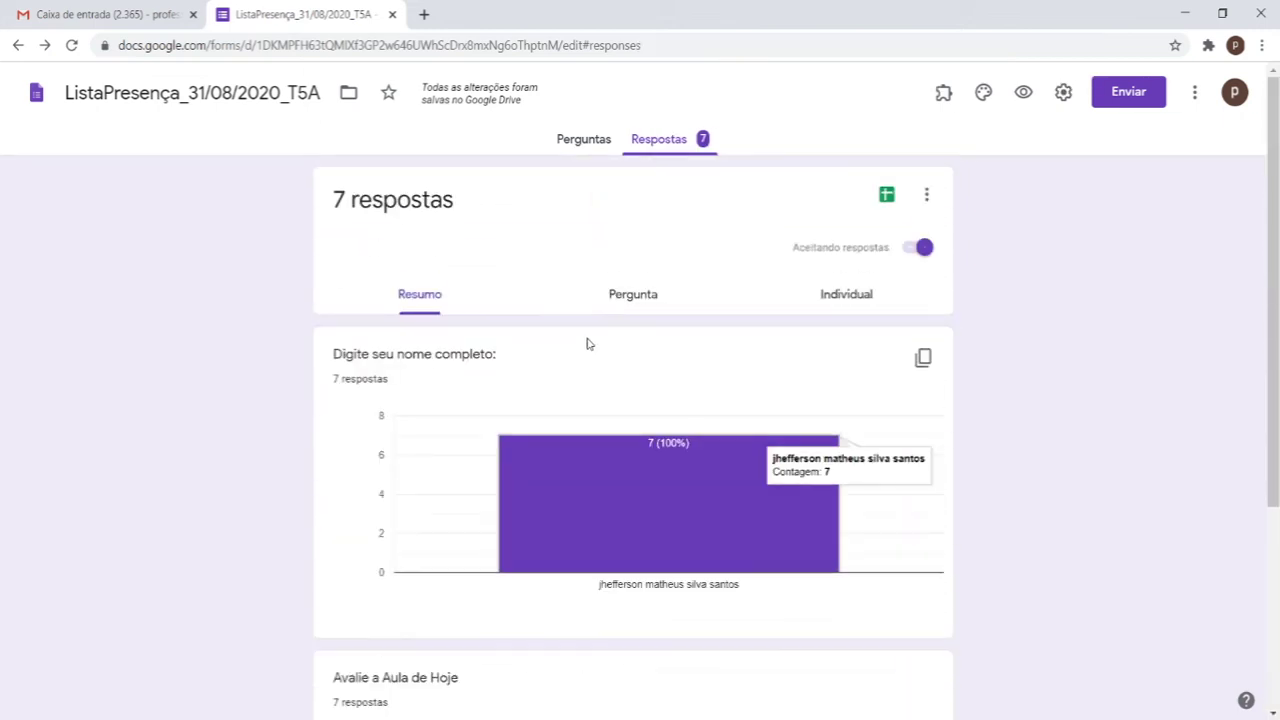
pyautogui.scroll(-3, 584, 334)
pyautogui.scroll(3, 600, 300)
# Step: Switch to the Pergunta view and check the submissions list for the name answer
pyautogui.click(604, 290)
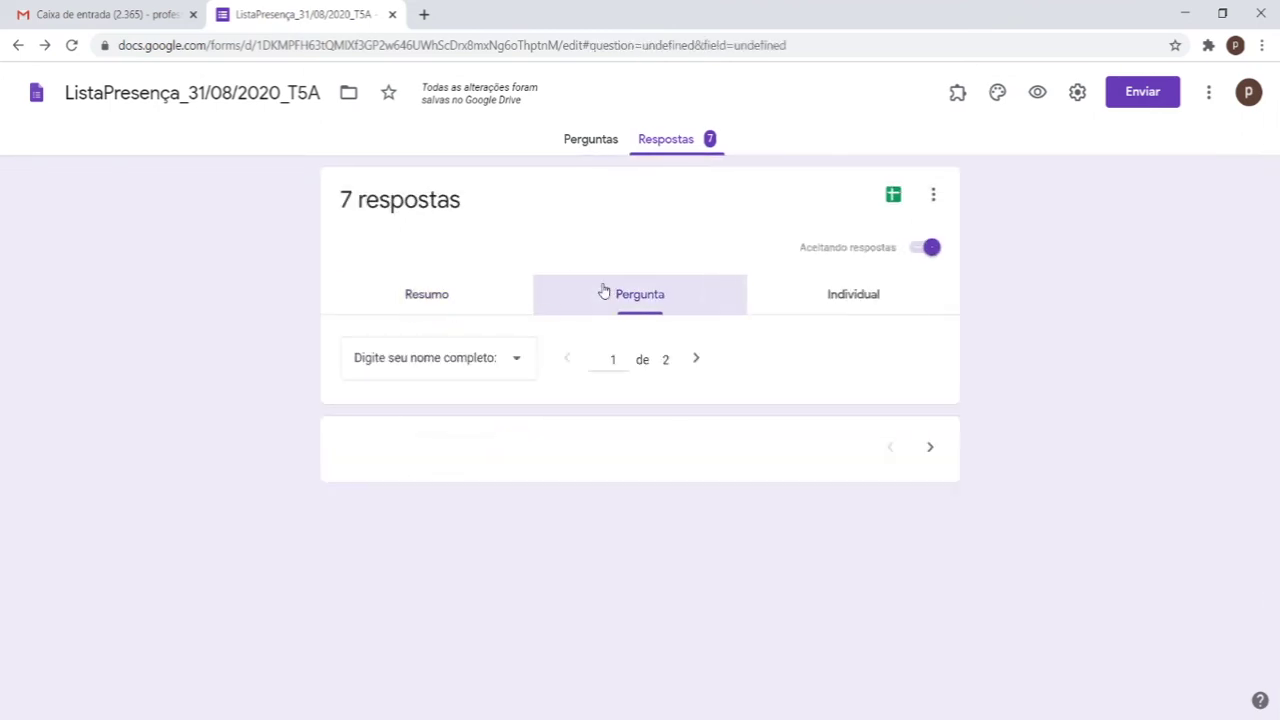
pyautogui.scroll(-1, 566, 323)
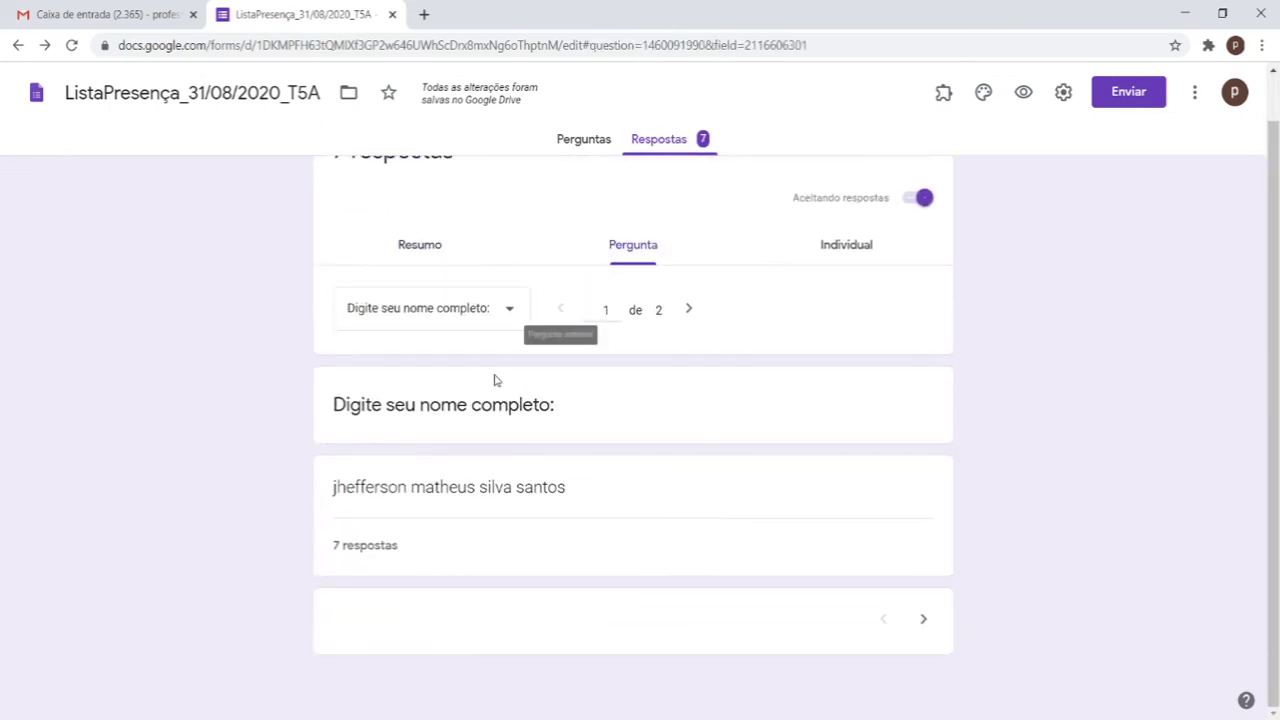
pyautogui.click(386, 545)
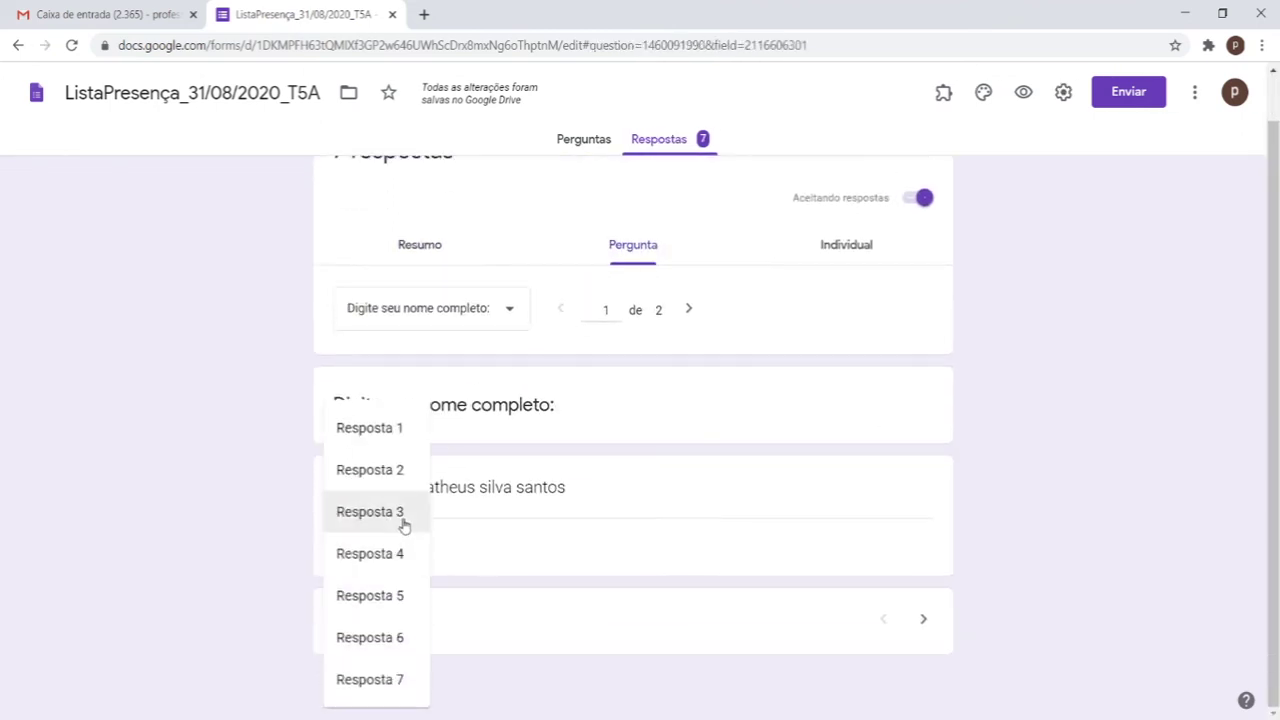
pyautogui.click(989, 511)
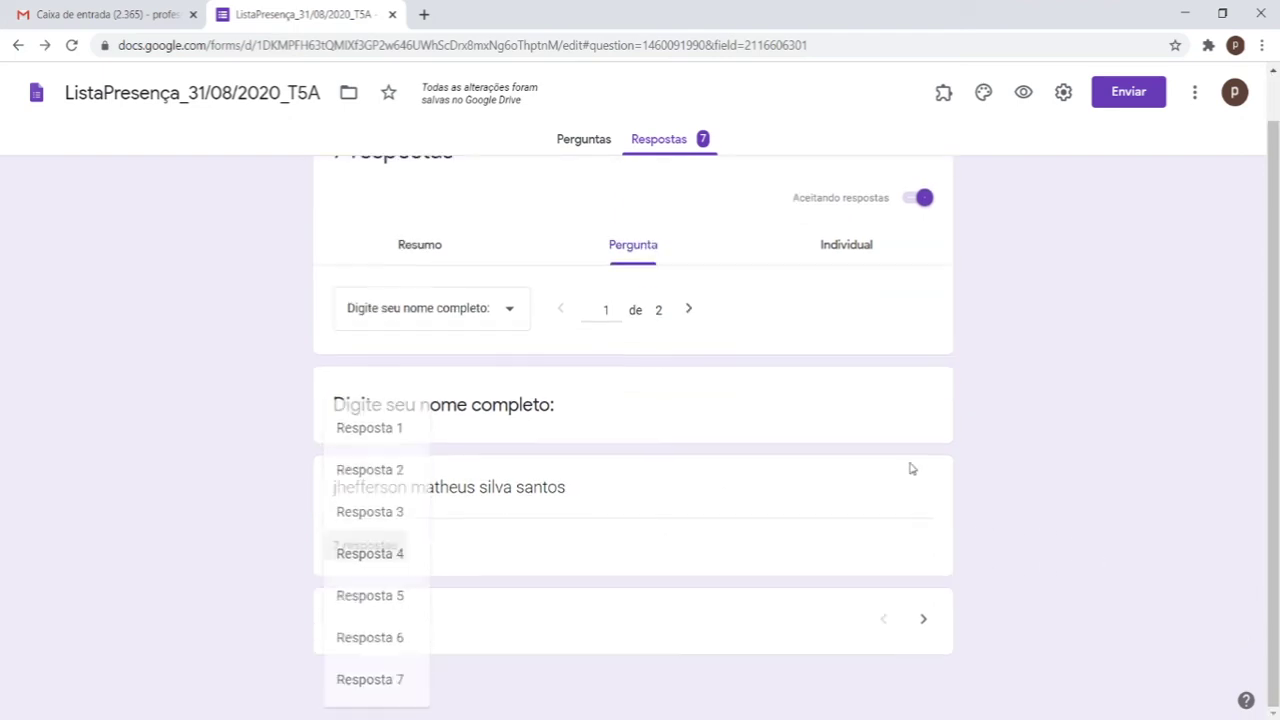
# Step: Browse to 'Avalie a Aula de Hoje' and back to 'Digite seu nome completo:', listing its submissions
pyautogui.click(687, 312)
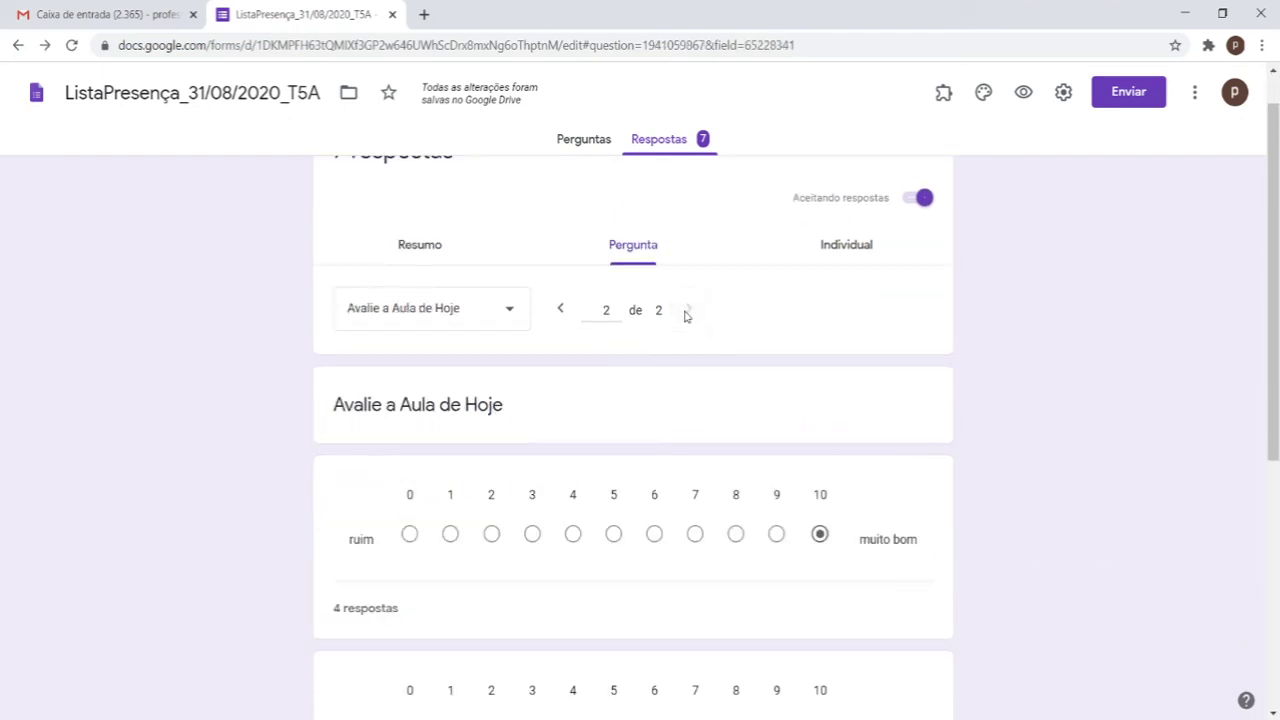
pyautogui.click(560, 310)
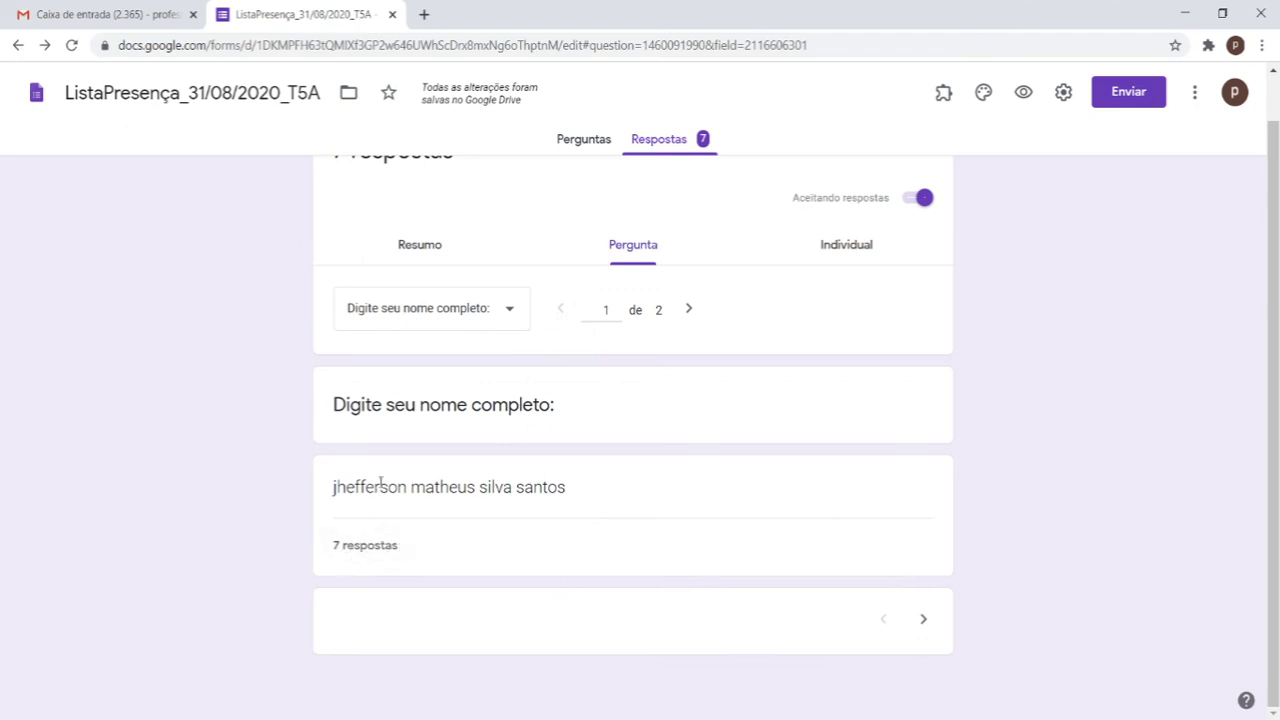
pyautogui.moveTo(380, 487); pyautogui.dragTo(616, 487)
pyautogui.moveTo(332, 490); pyautogui.dragTo(659, 491)
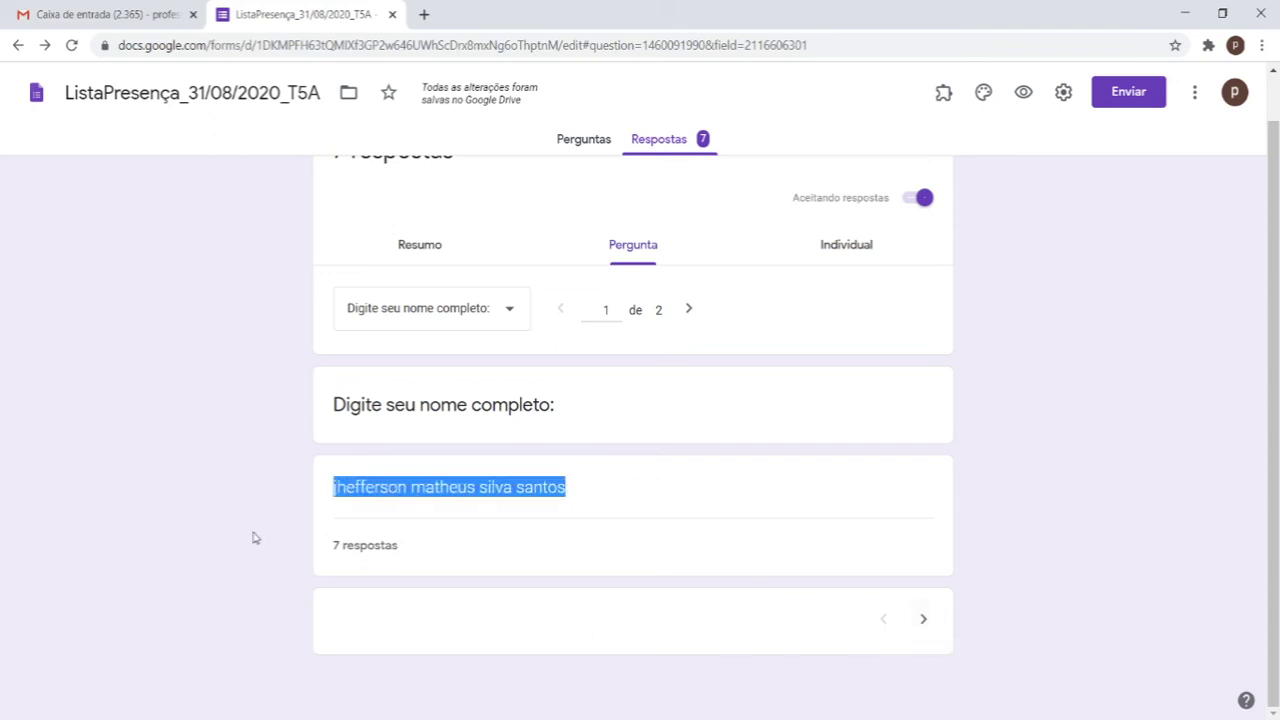
pyautogui.click(367, 544)
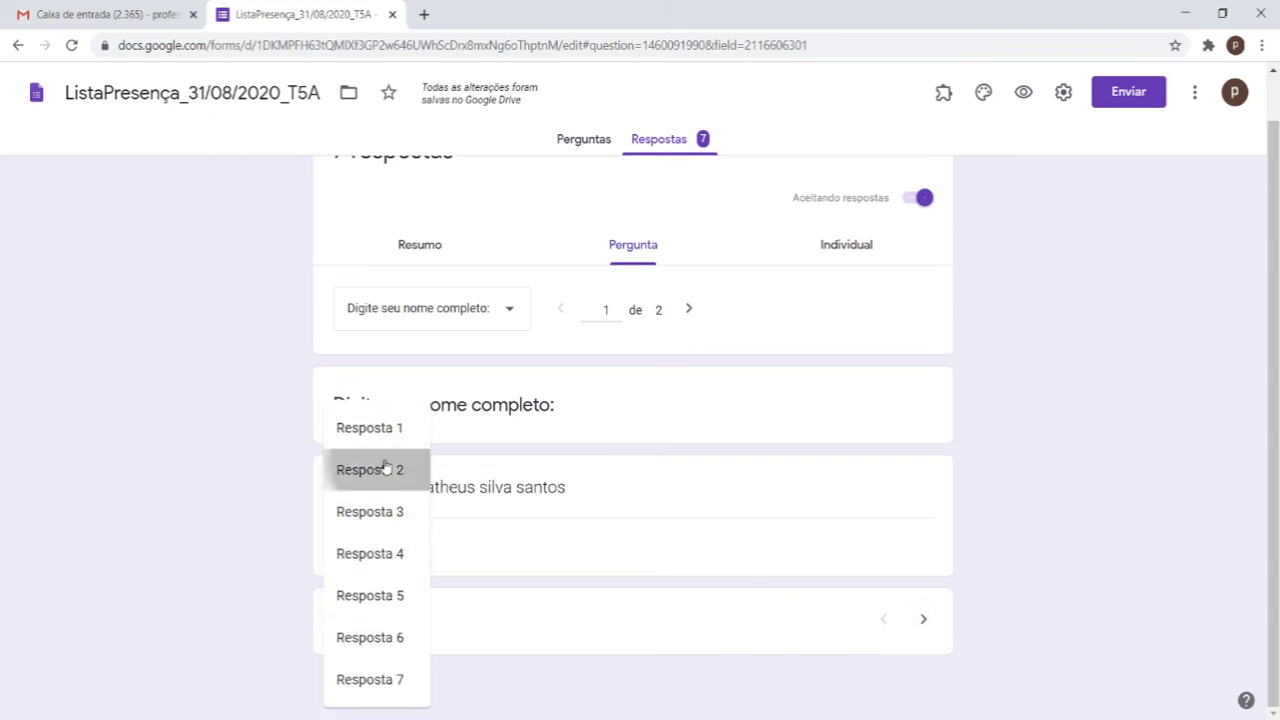
# Step: Open Resposta 2 from the submissions list and scroll through its answers
pyautogui.click(389, 466)
pyautogui.scroll(-2, 395, 510)
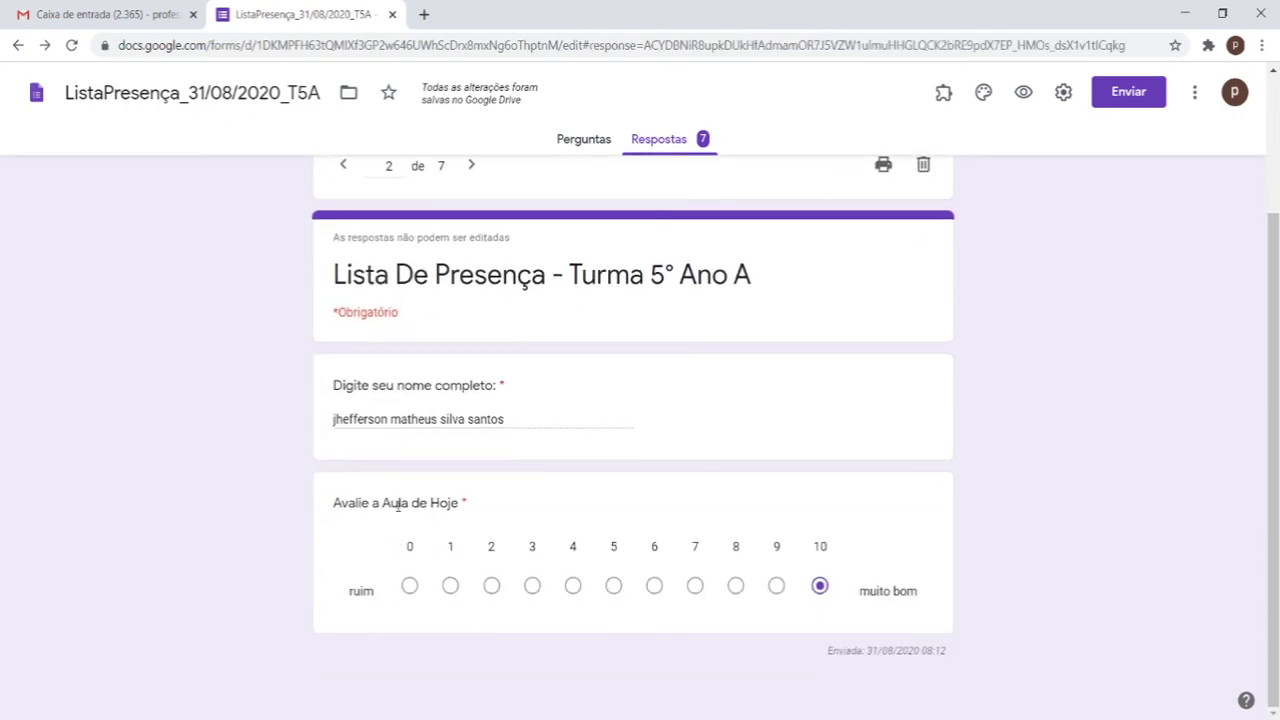
pyautogui.scroll(3, 397, 505)
pyautogui.scroll(-3, 397, 505)
pyautogui.scroll(2, 397, 505)
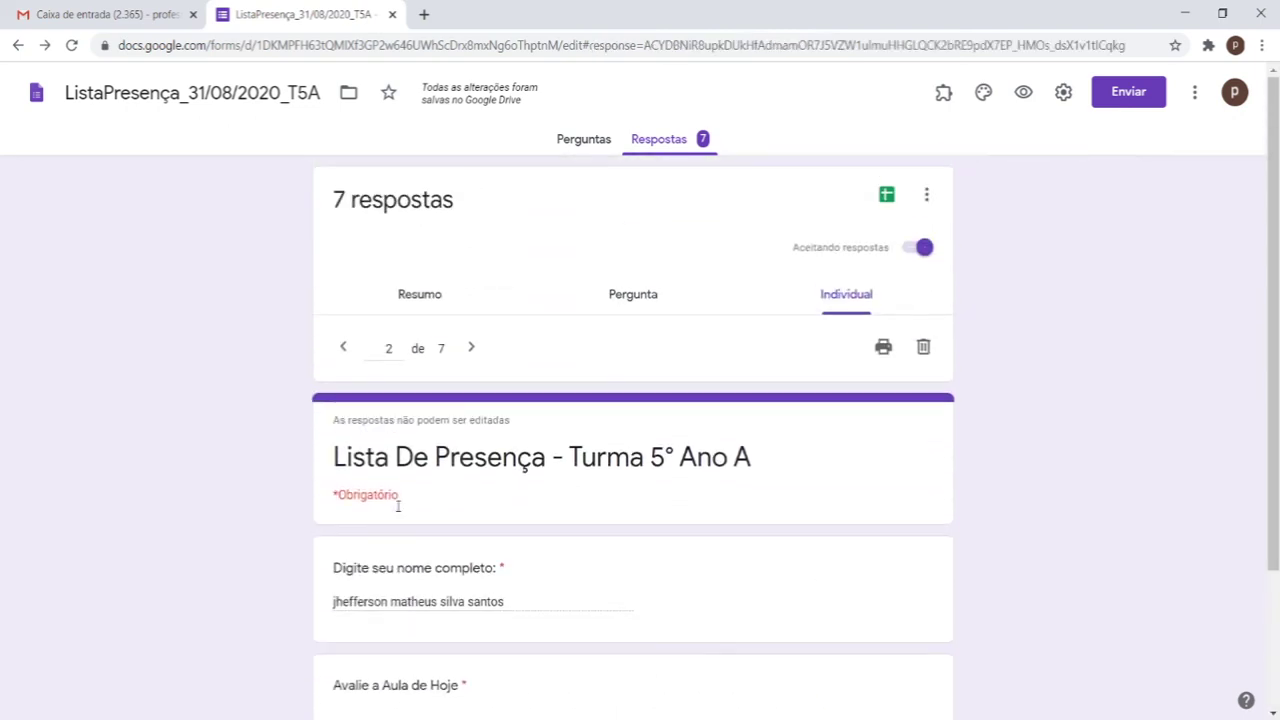
pyautogui.scroll(-2, 397, 505)
pyautogui.scroll(2, 397, 508)
pyautogui.scroll(-2, 397, 511)
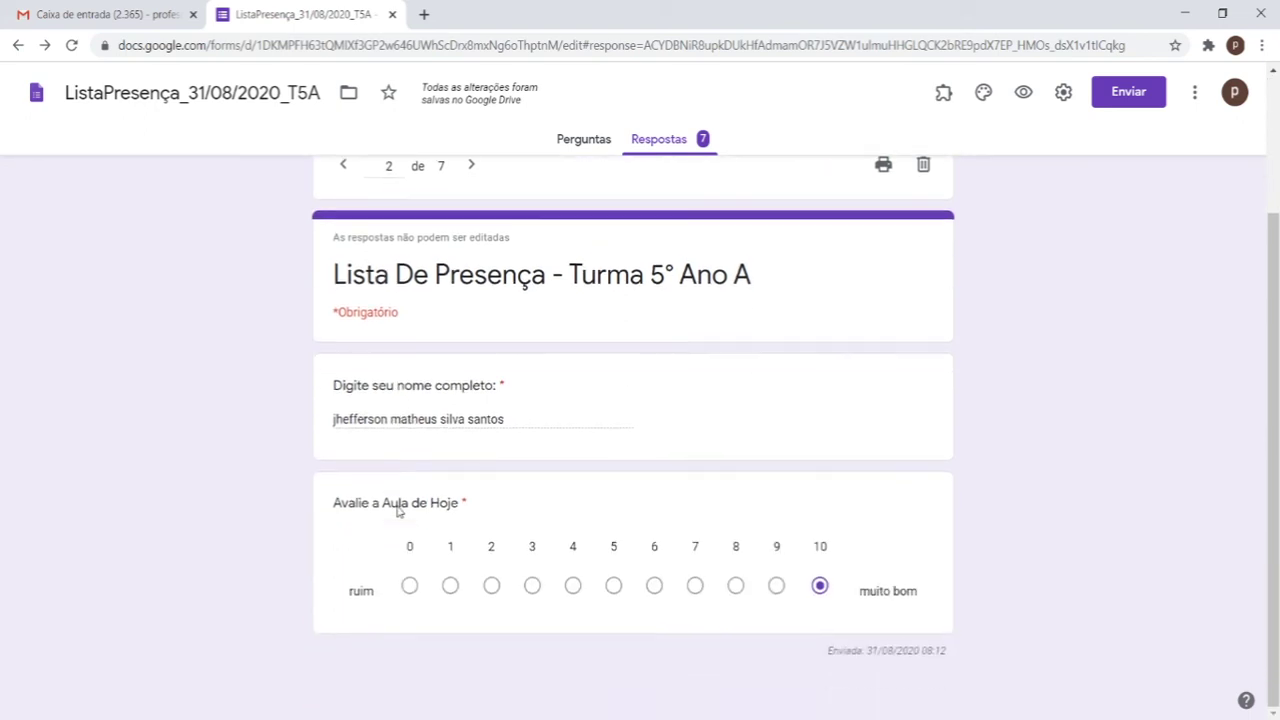
pyautogui.scroll(2, 525, 460)
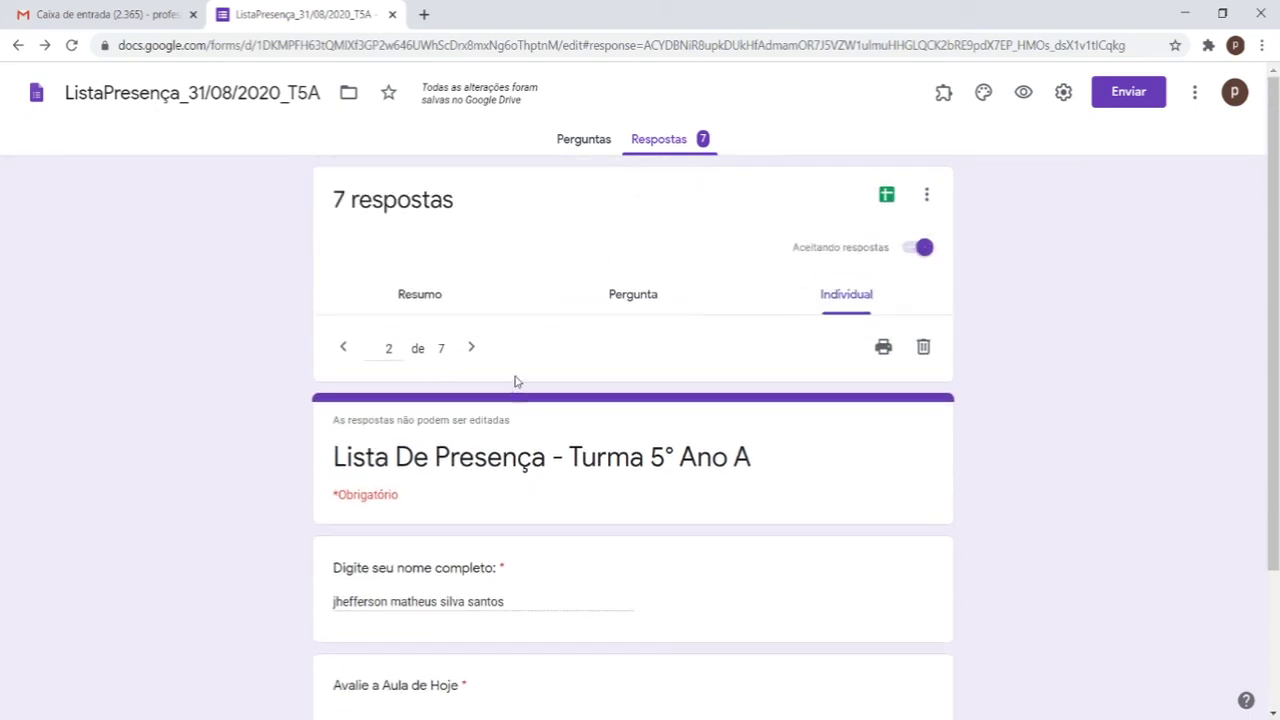
pyautogui.scroll(-2, 512, 388)
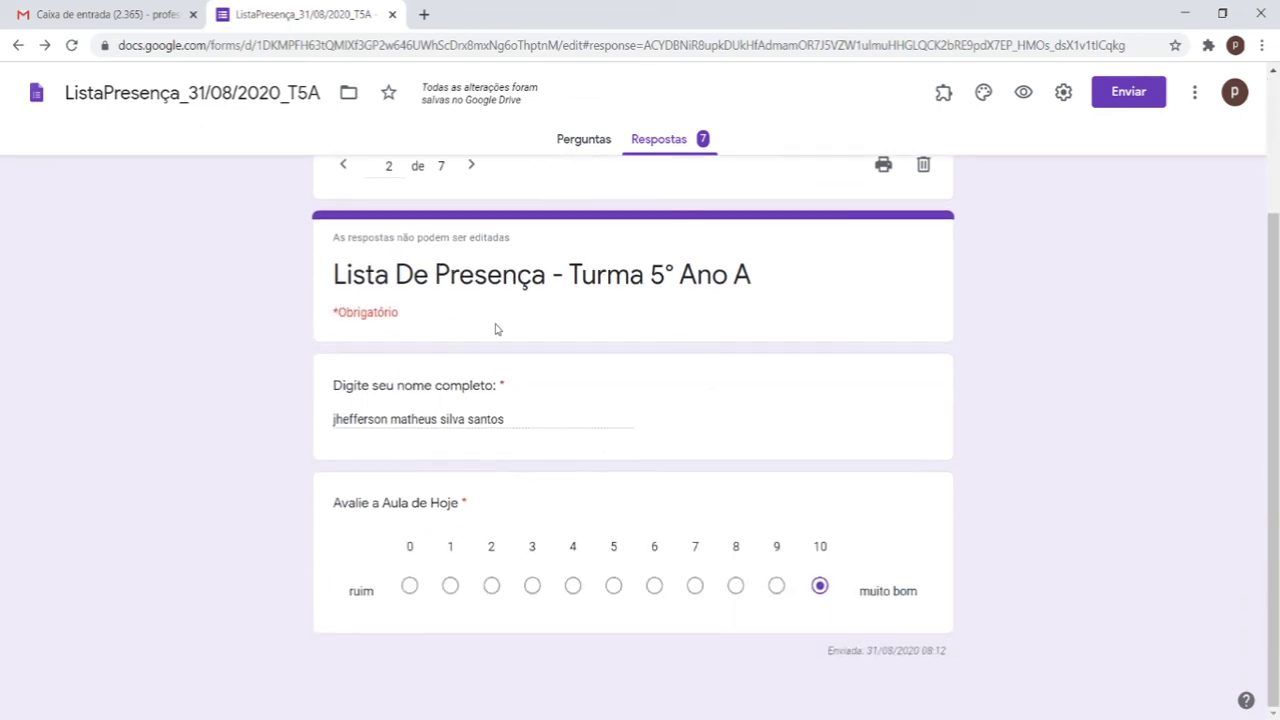
# Step: Advance through the Individual view to response 6 of 7, briefly checking the inbox tab
pyautogui.click(474, 183)
pyautogui.click(474, 183)
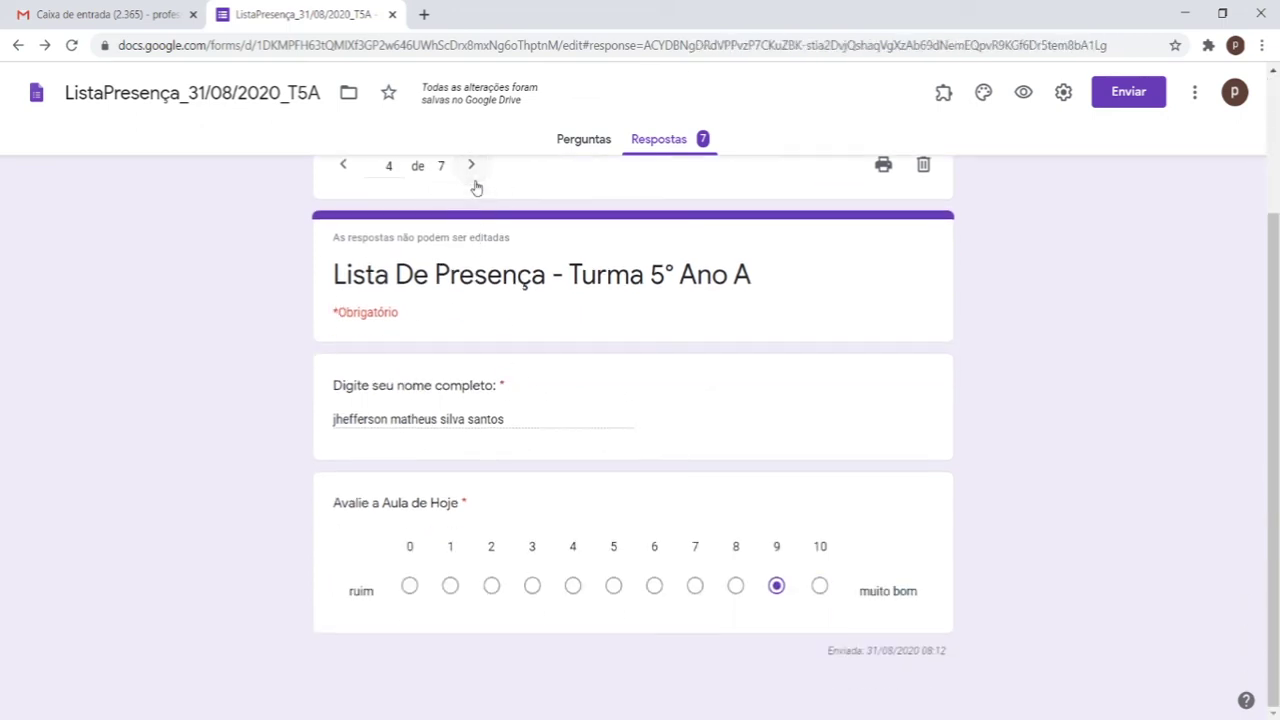
pyautogui.click(472, 180)
pyautogui.click(472, 180)
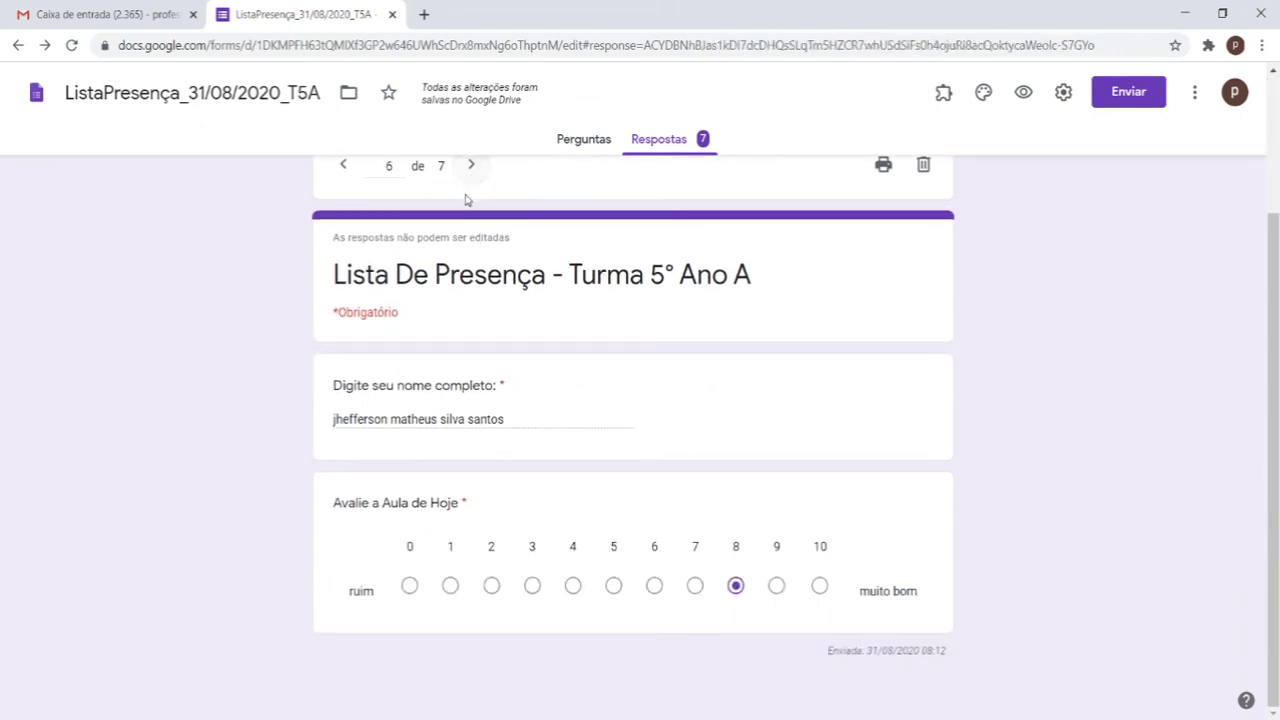
pyautogui.scroll(2, 451, 254)
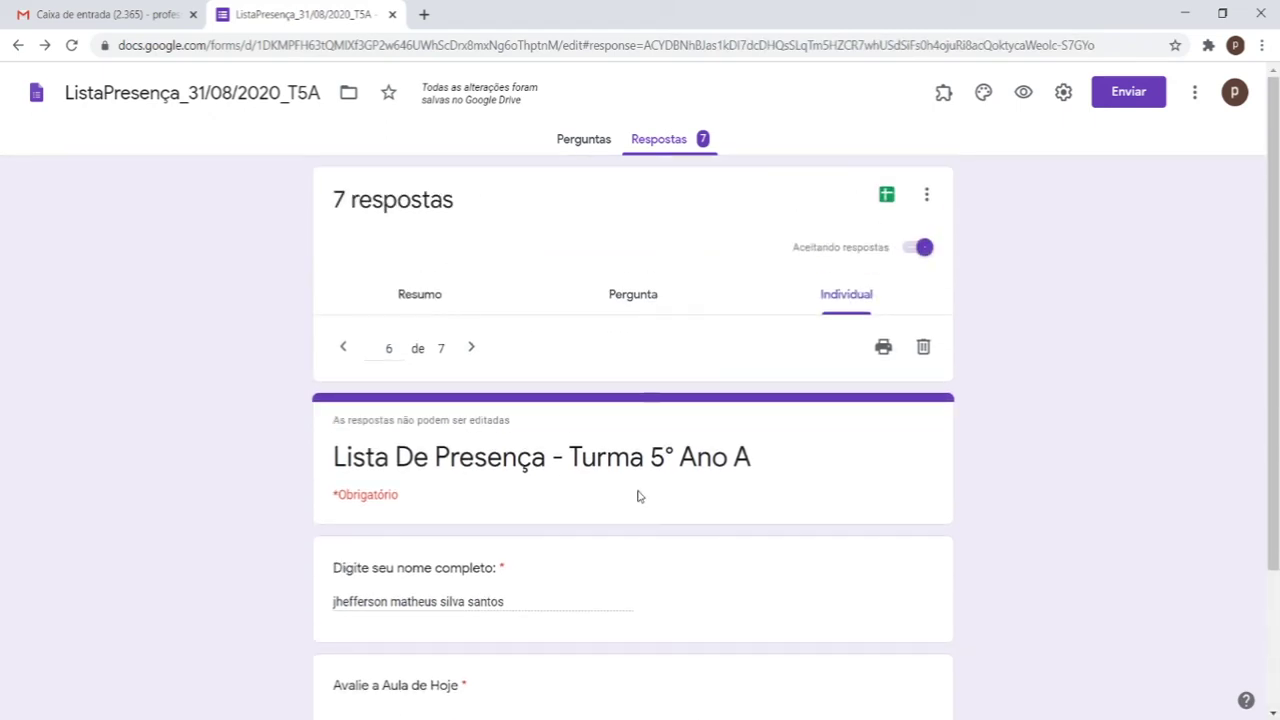
pyautogui.click(160, 5)
pyautogui.click(282, 12)
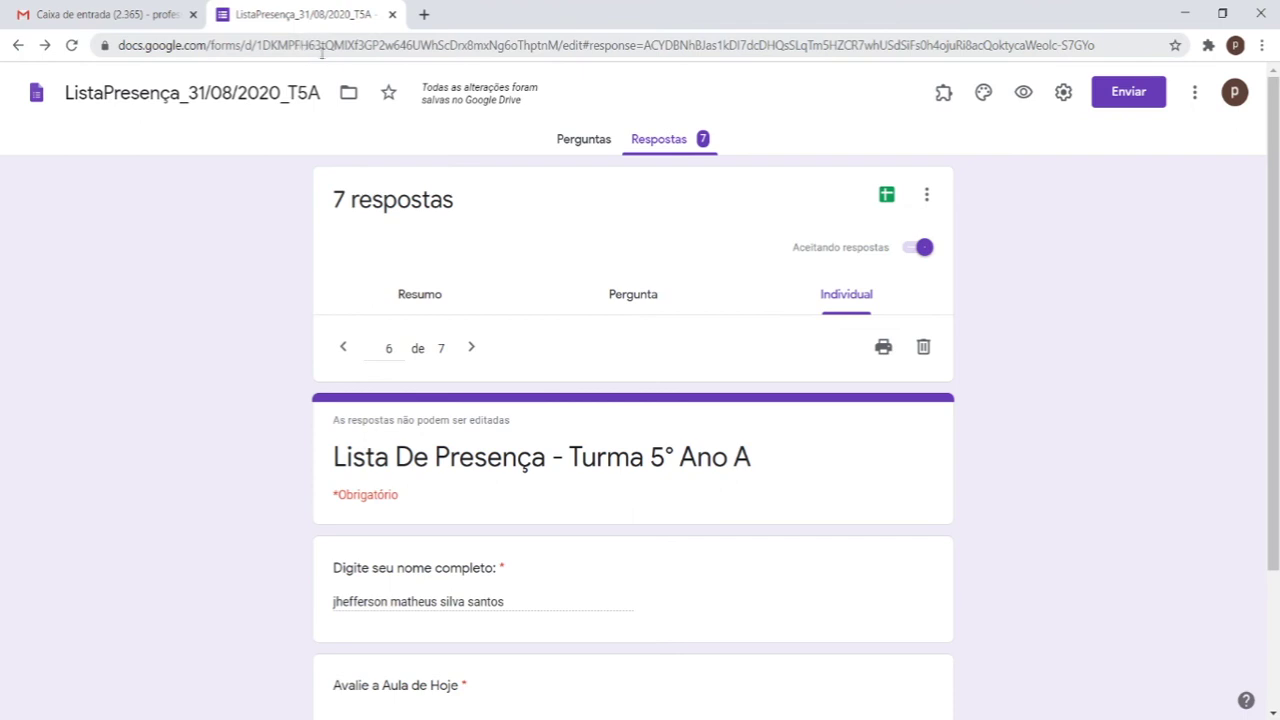
# Step: Open and close the Google account panel twice
pyautogui.click(1234, 92)
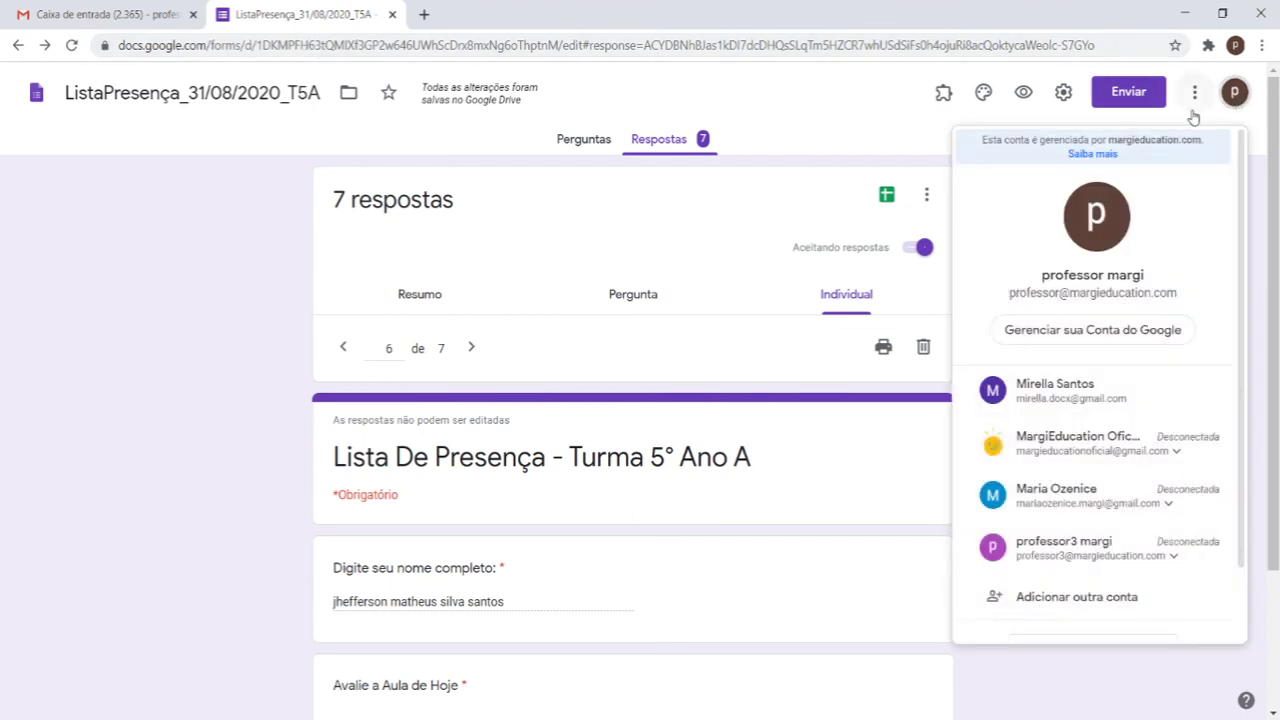
pyautogui.click(1077, 677)
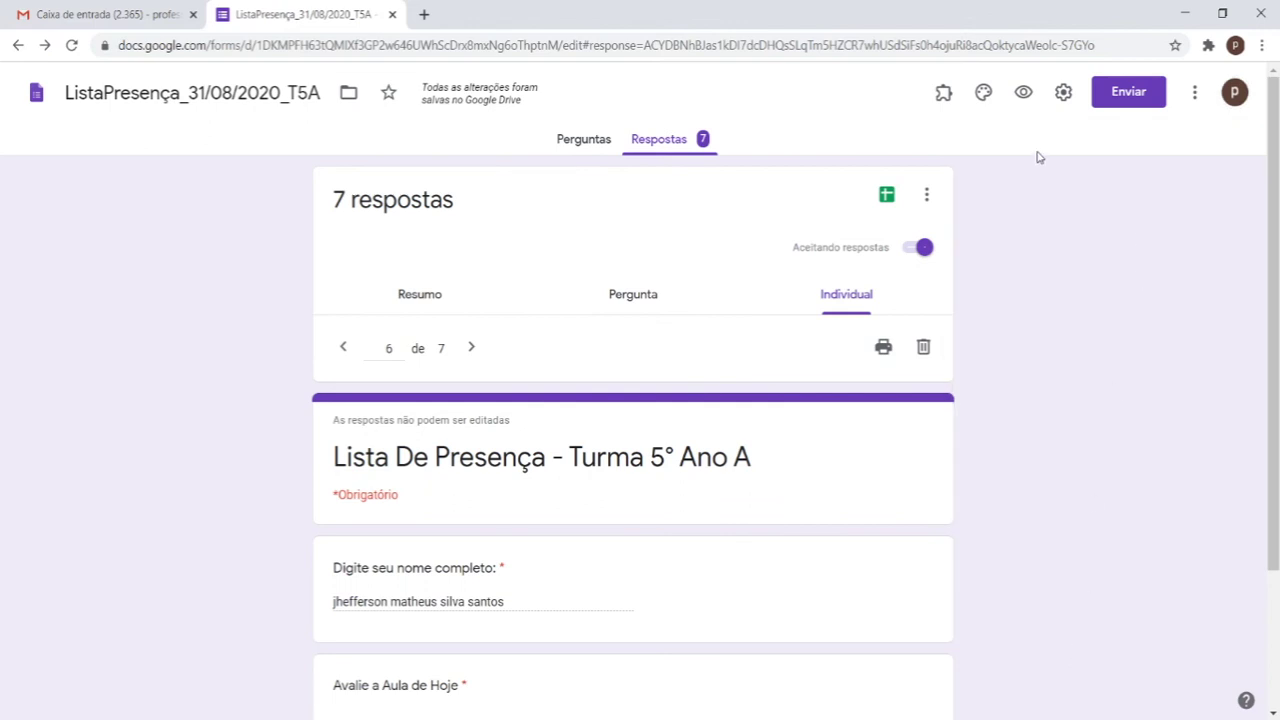
pyautogui.click(1234, 92)
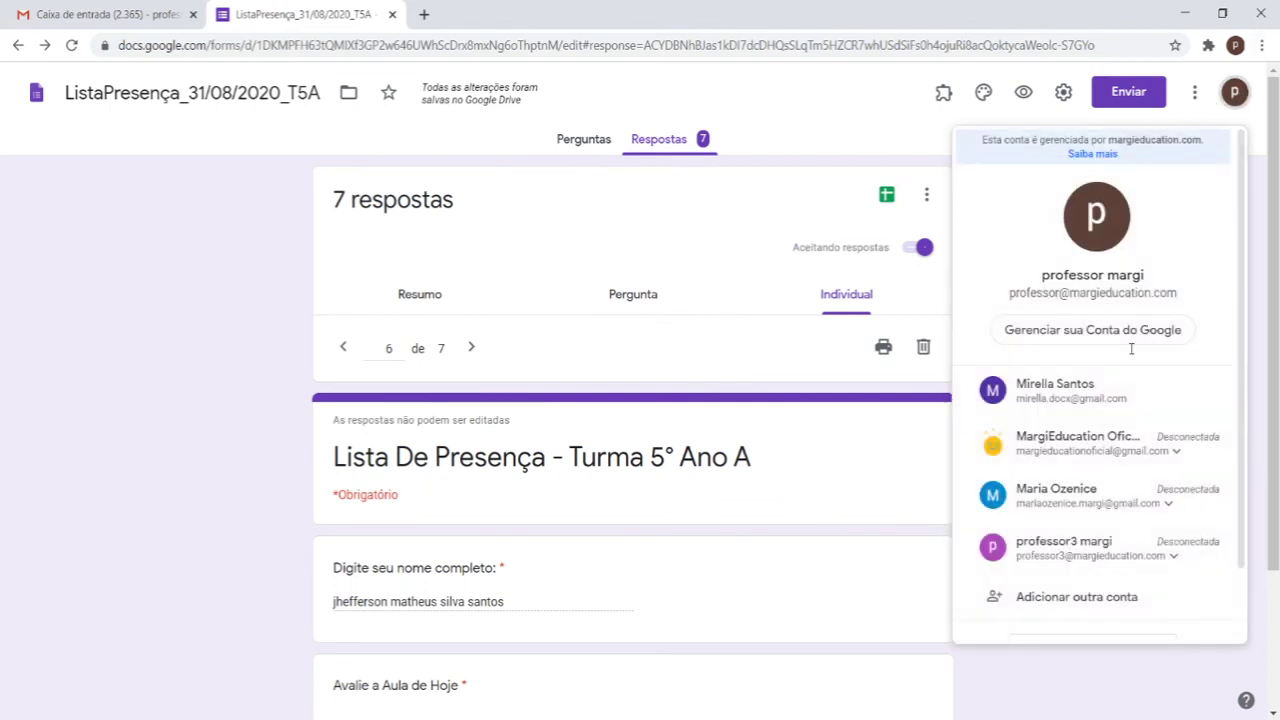
pyautogui.click(1176, 684)
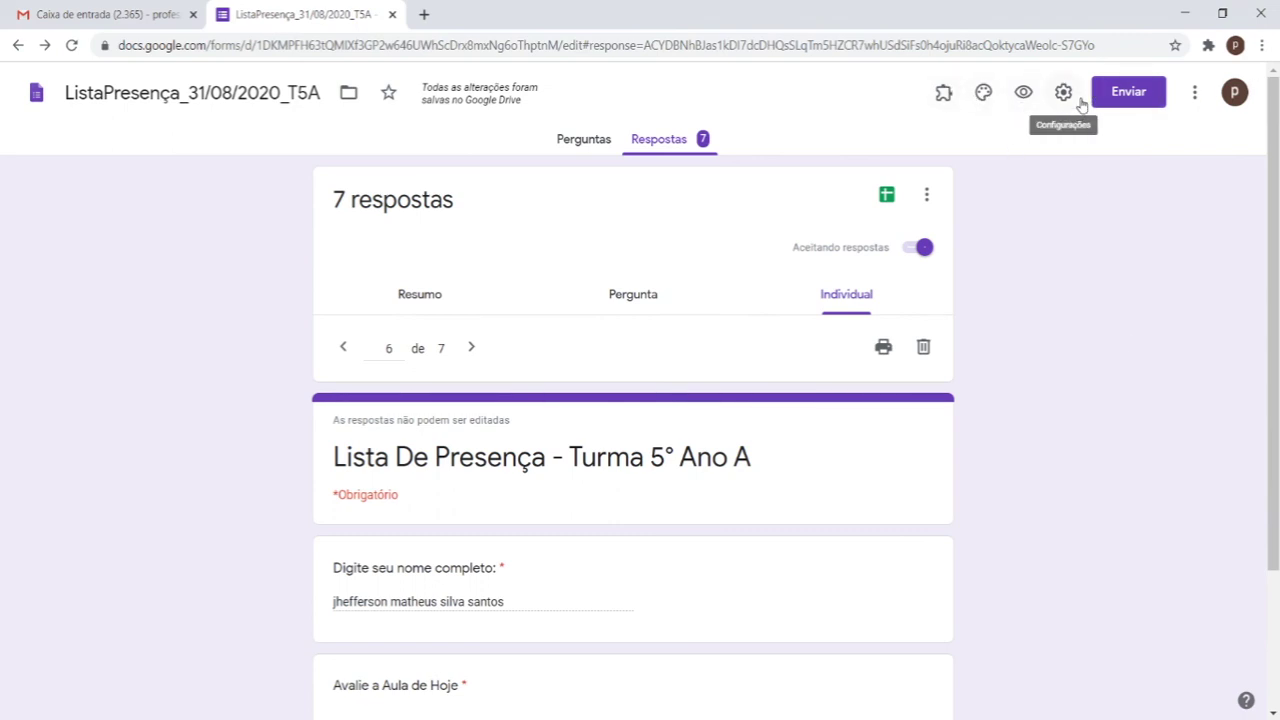
# Step: Return to the Google Forms home page and scroll to Formulários recentes
pyautogui.click(36, 97)
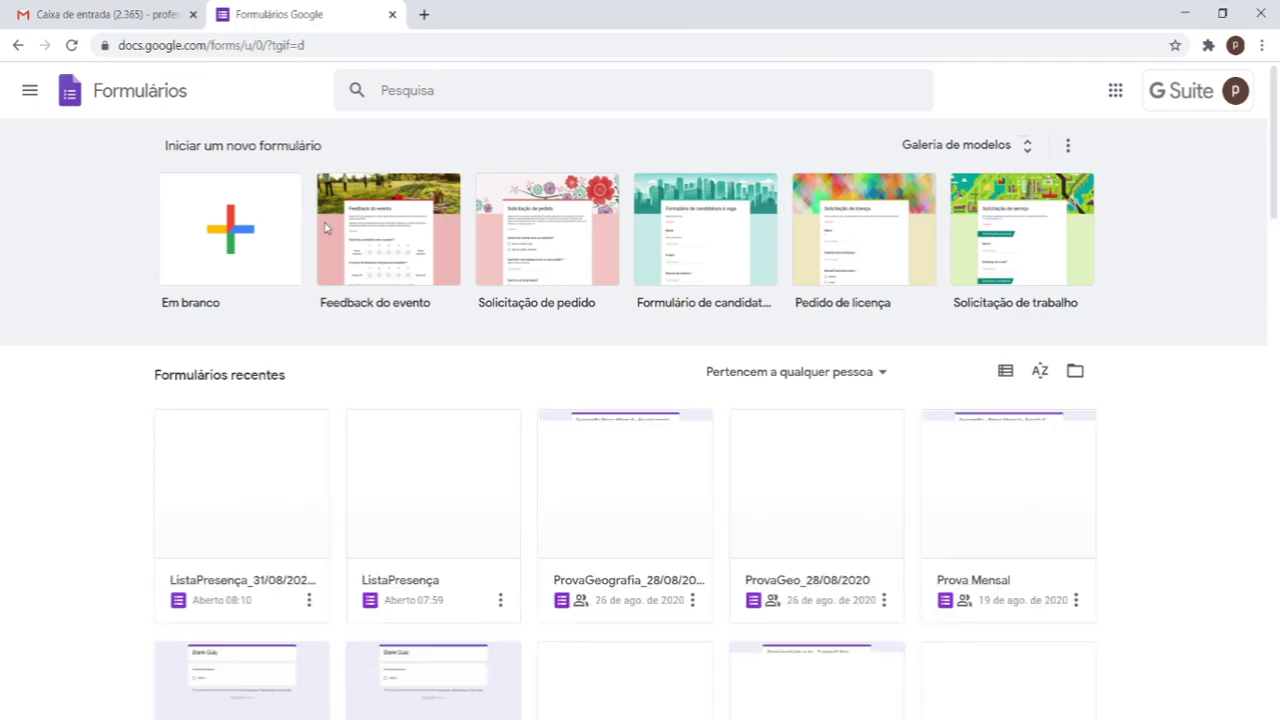
pyautogui.scroll(-3, 360, 220)
pyautogui.scroll(2, 315, 260)
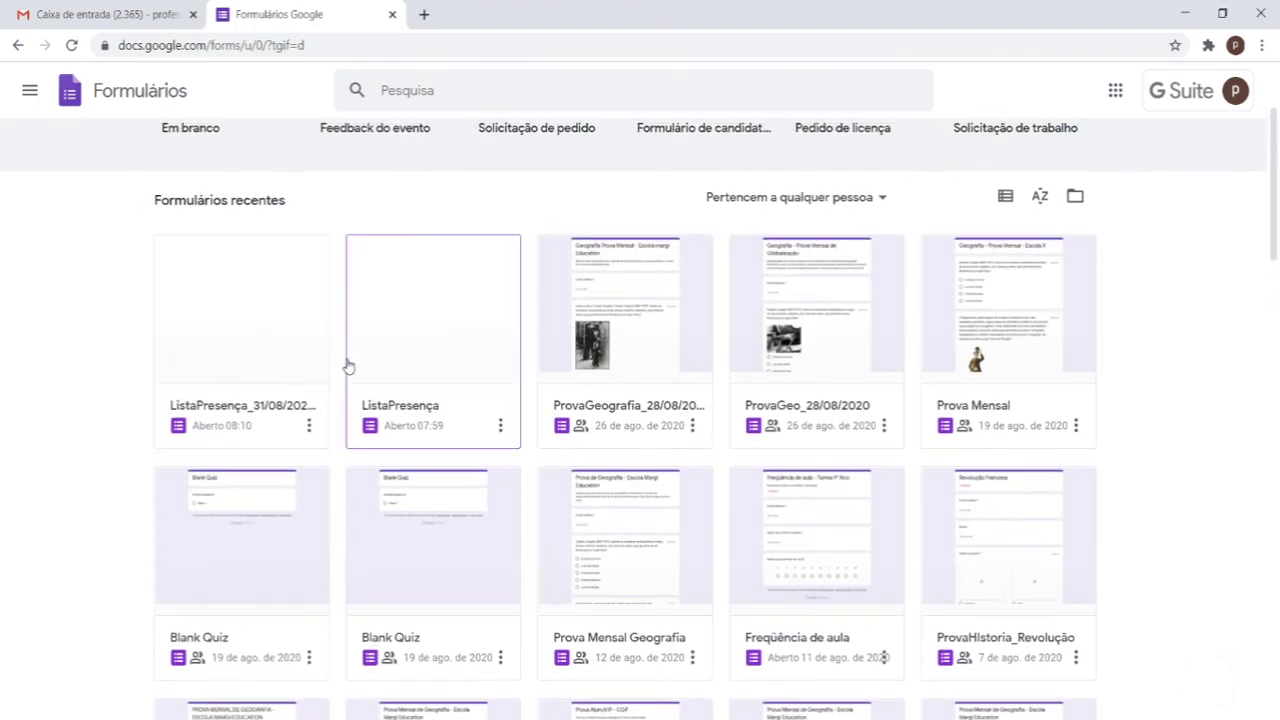
# Step: Open ListaPresença_31/08, go back to Forms home, then open the older ListaPresença form
pyautogui.click(264, 405)
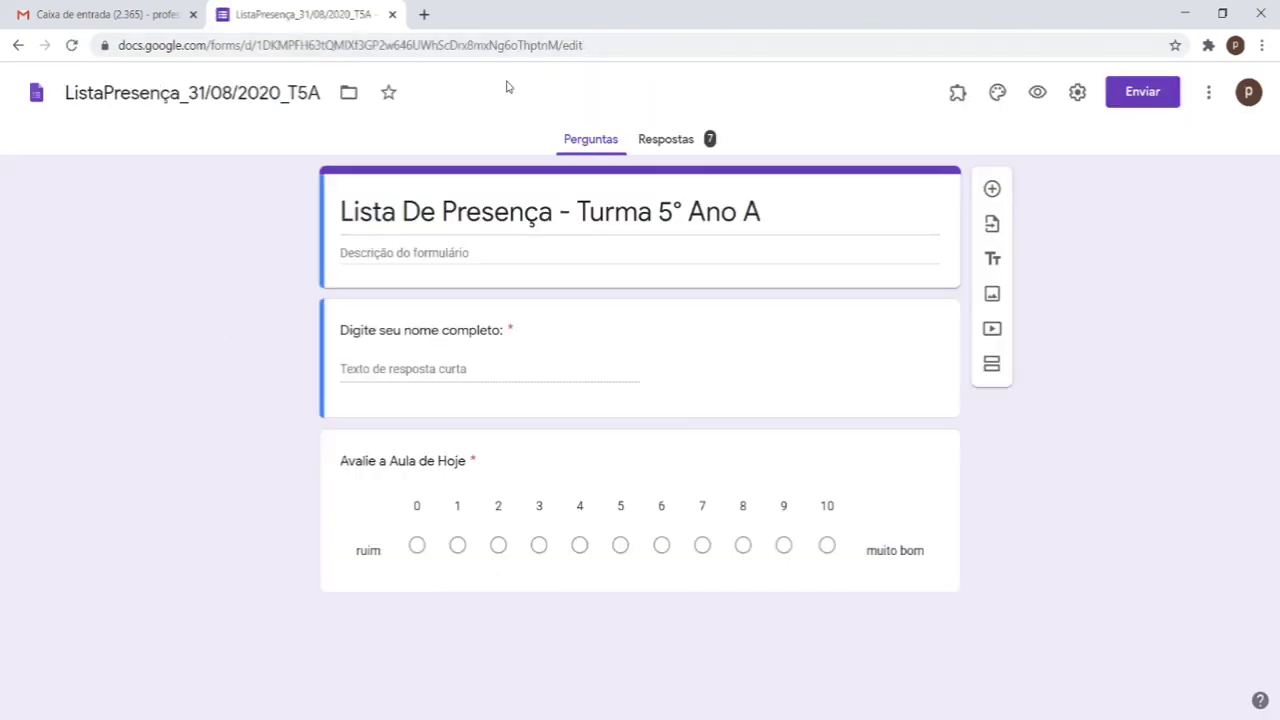
pyautogui.click(48, 108)
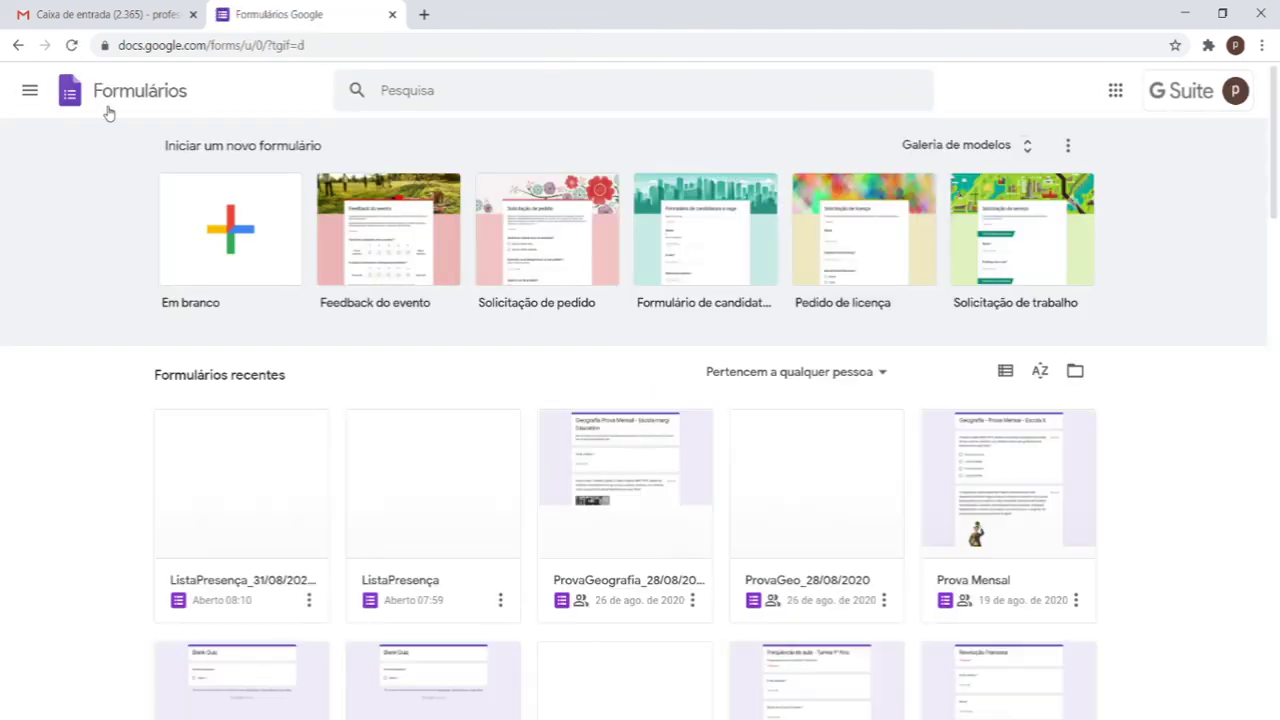
pyautogui.click(437, 578)
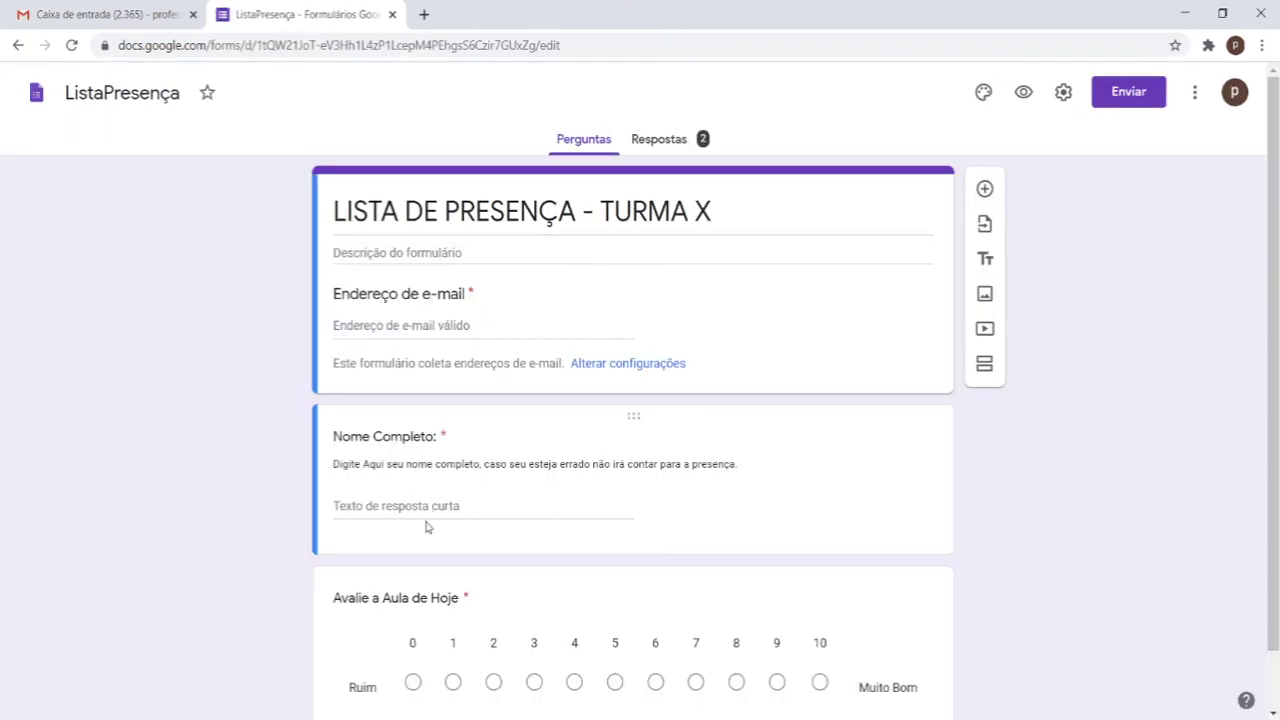
# Step: Open the ListaPresença form's Respostas and scroll through the Resumo charts of its 2 responses
pyautogui.click(664, 142)
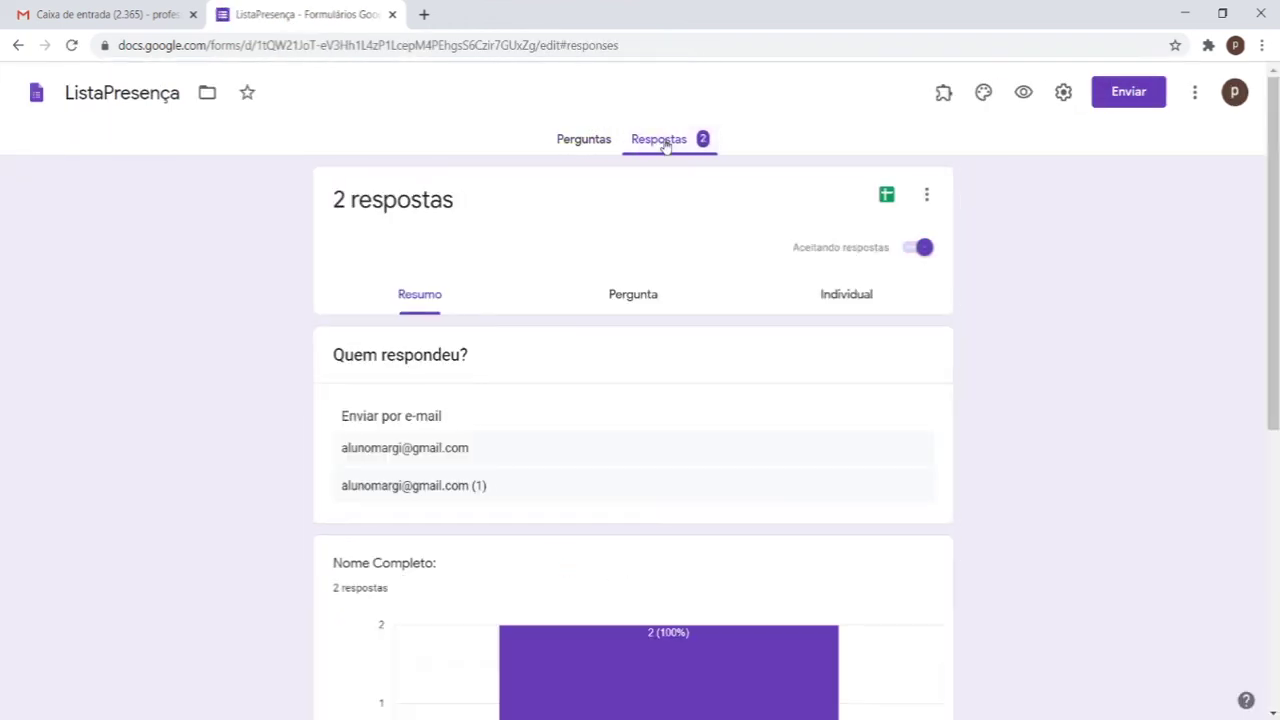
pyautogui.scroll(-2, 749, 400)
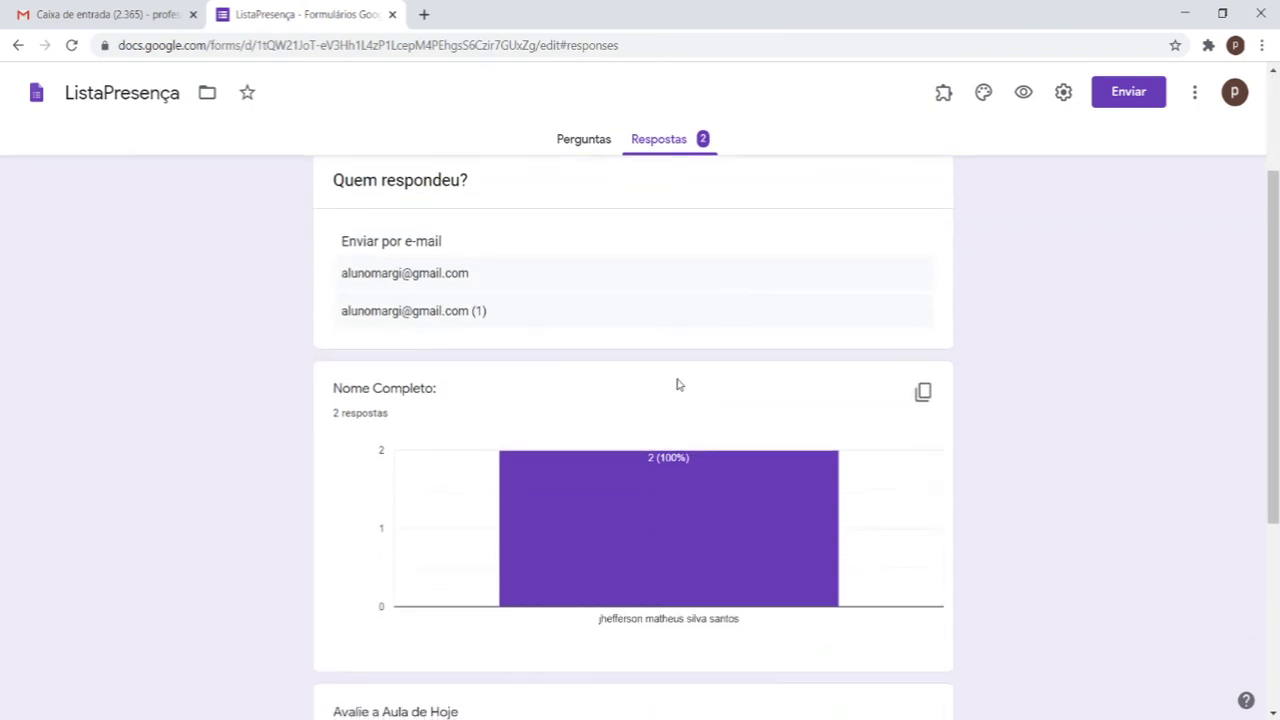
pyautogui.scroll(2, 670, 380)
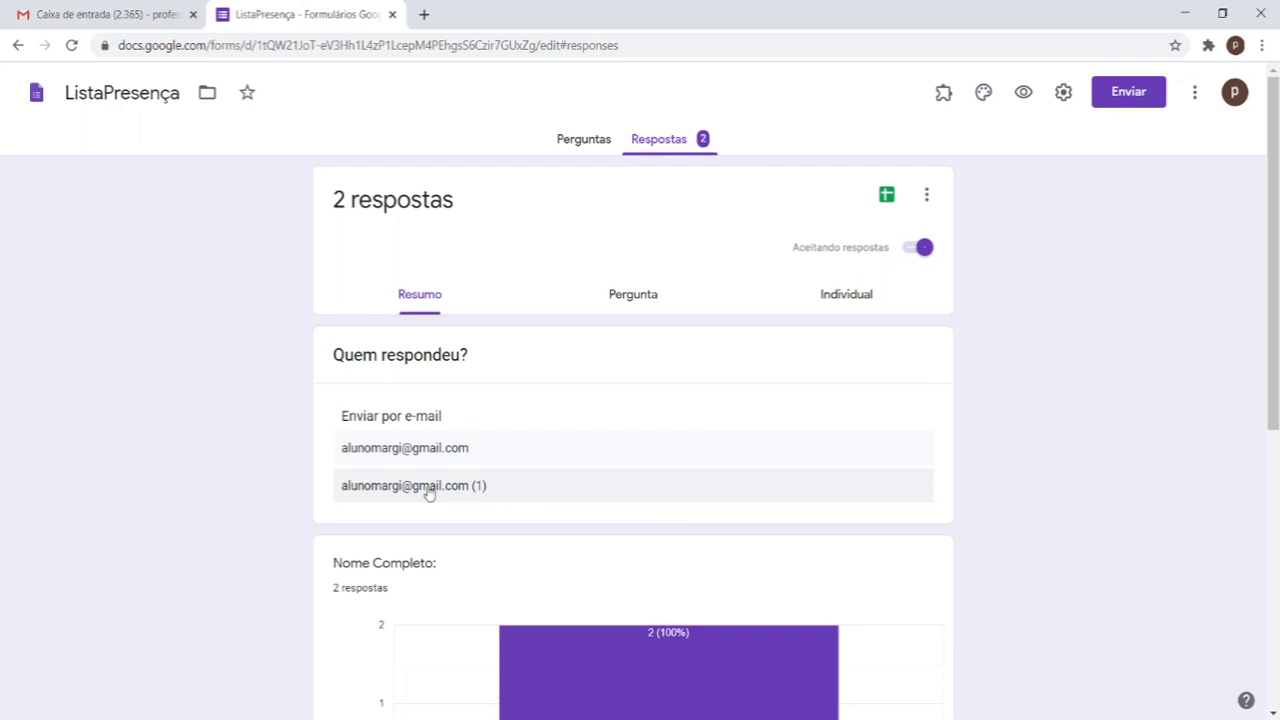
pyautogui.scroll(-3, 490, 490)
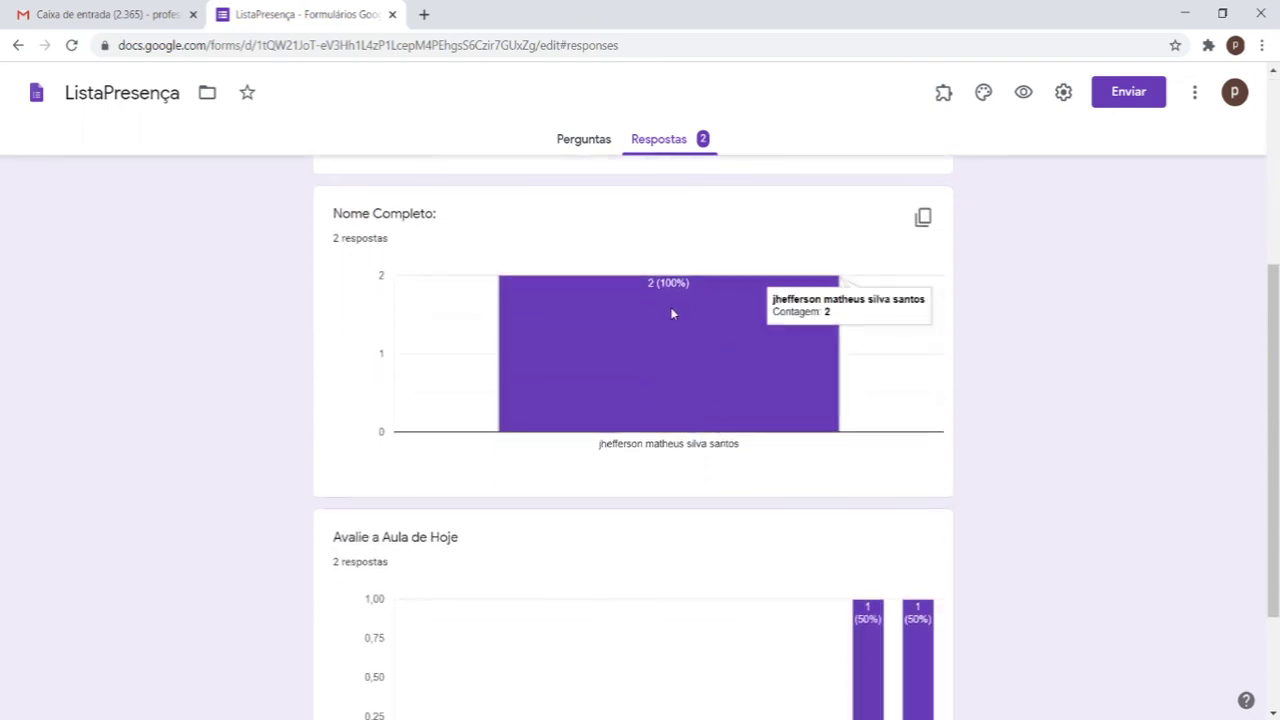
pyautogui.scroll(-2, 669, 320)
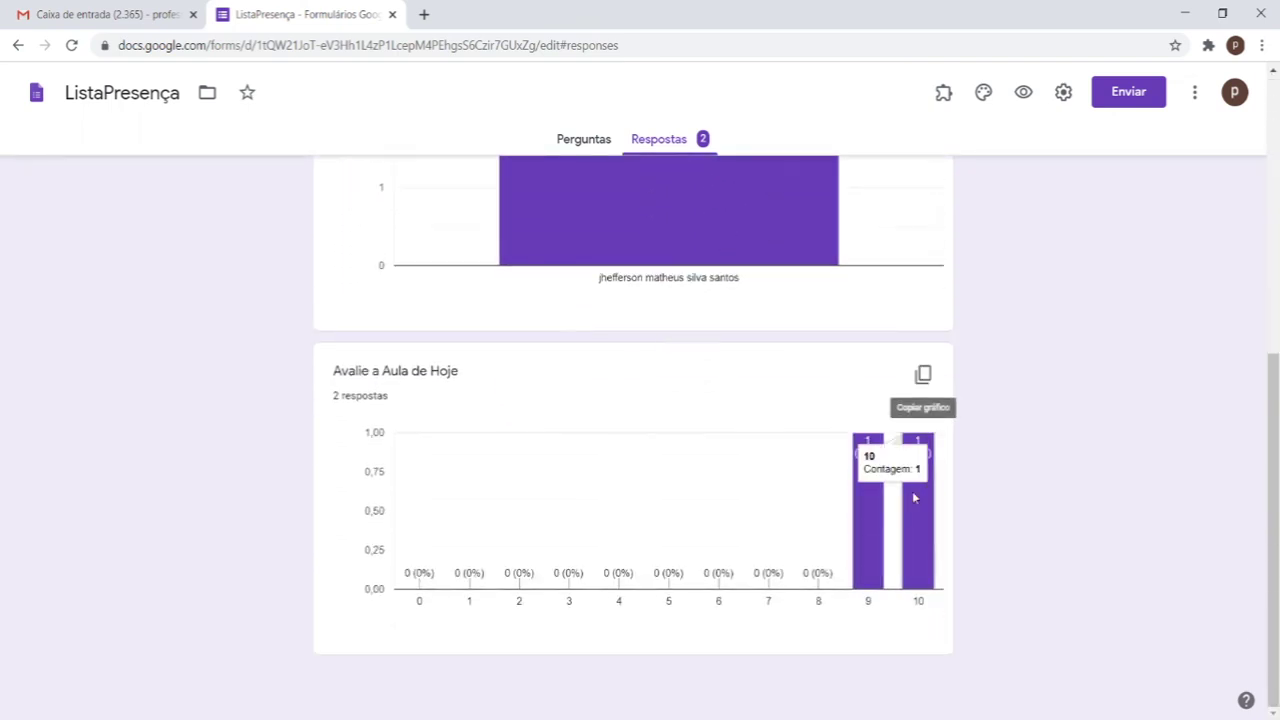
pyautogui.scroll(3, 648, 426)
pyautogui.scroll(3, 690, 432)
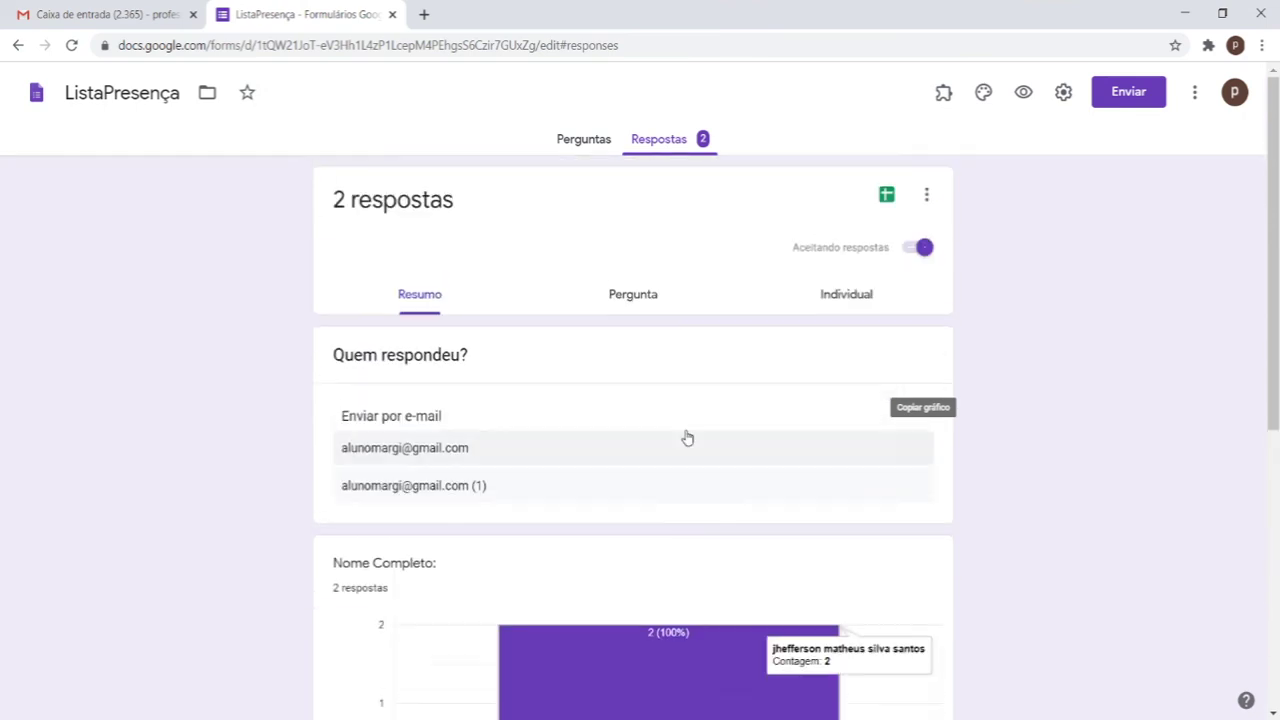
# Step: Switch to Individual view and check the respondent dropdown, staying on response 1 of 2
pyautogui.click(880, 296)
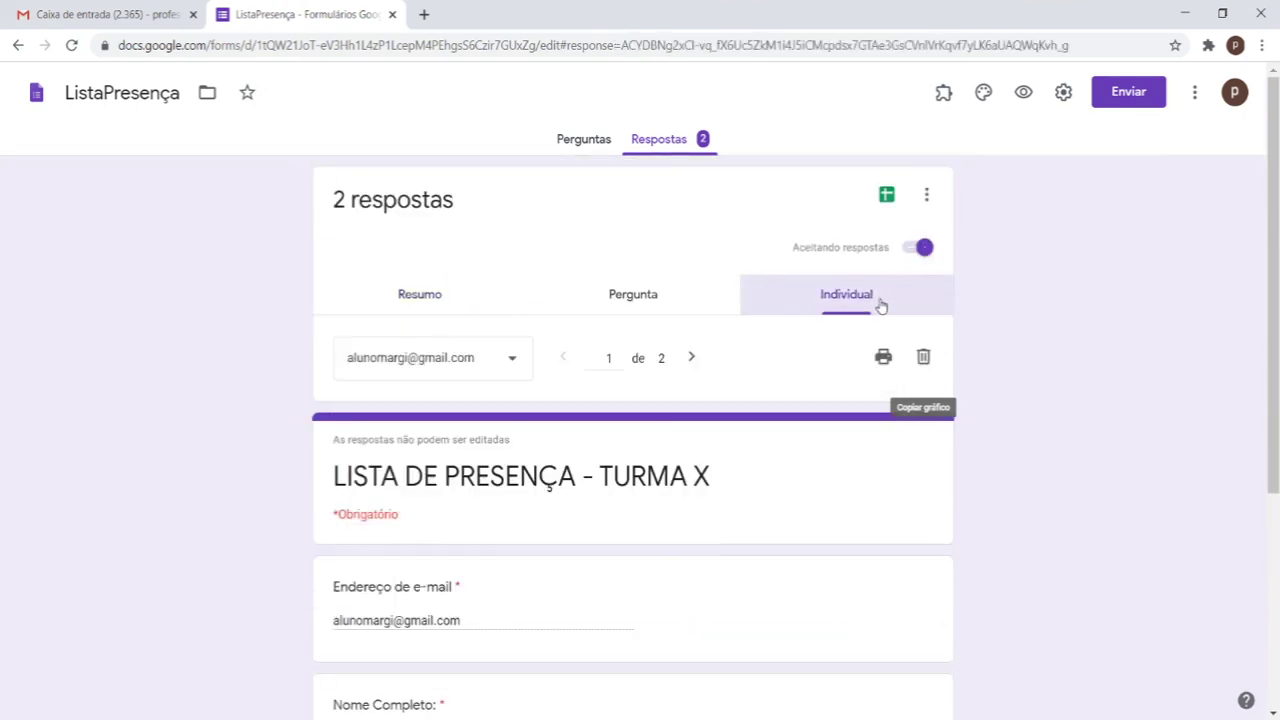
pyautogui.click(443, 376)
pyautogui.click(1177, 399)
pyautogui.click(515, 367)
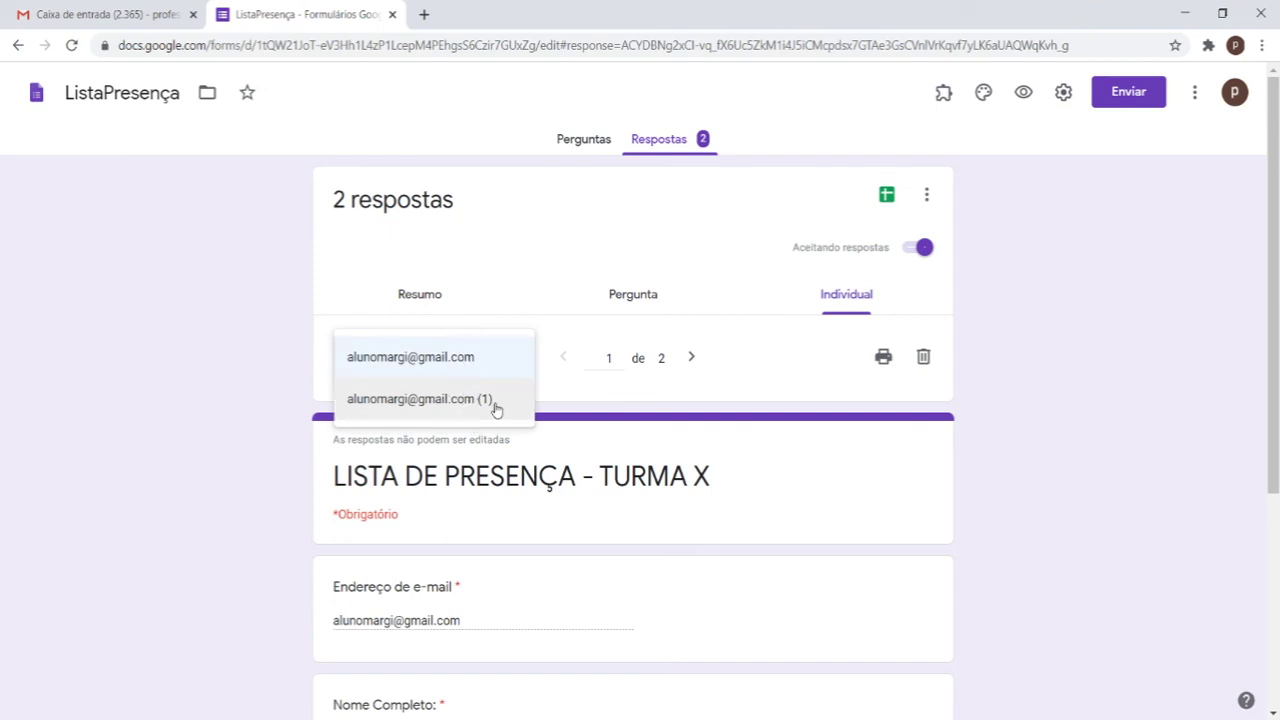
pyautogui.click(1215, 417)
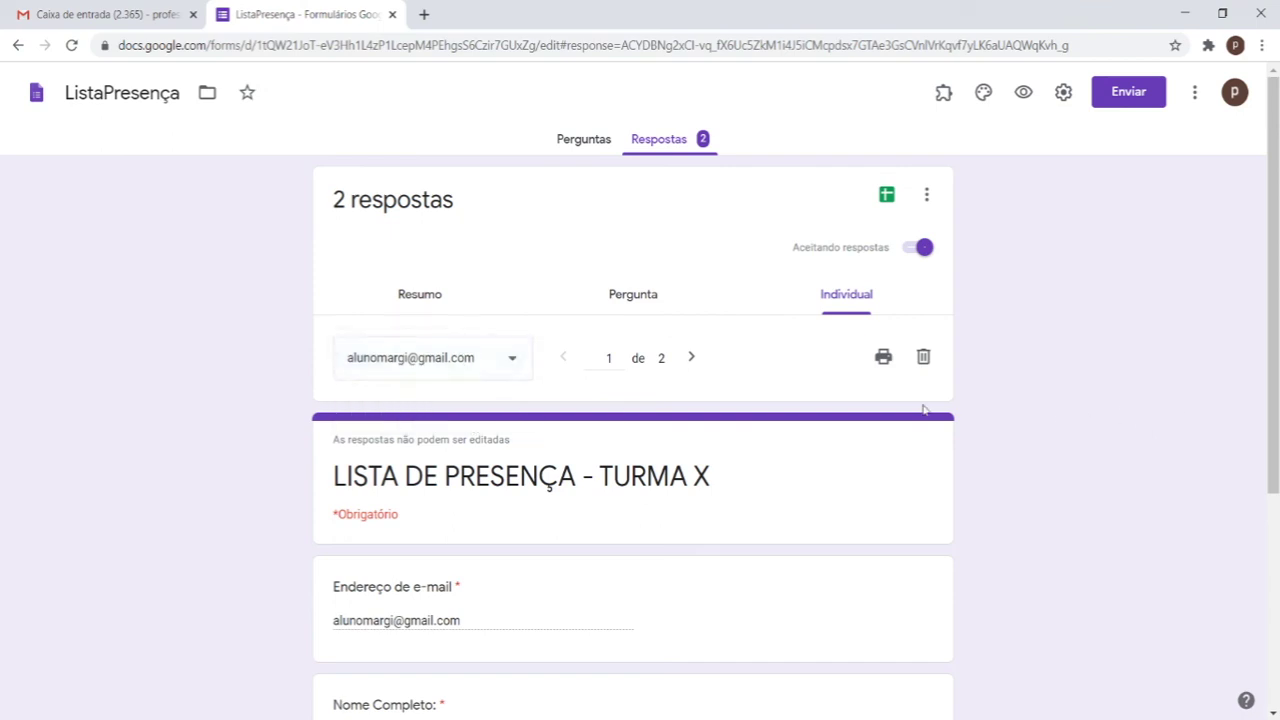
pyautogui.click(505, 368)
pyautogui.click(1066, 374)
pyautogui.click(476, 365)
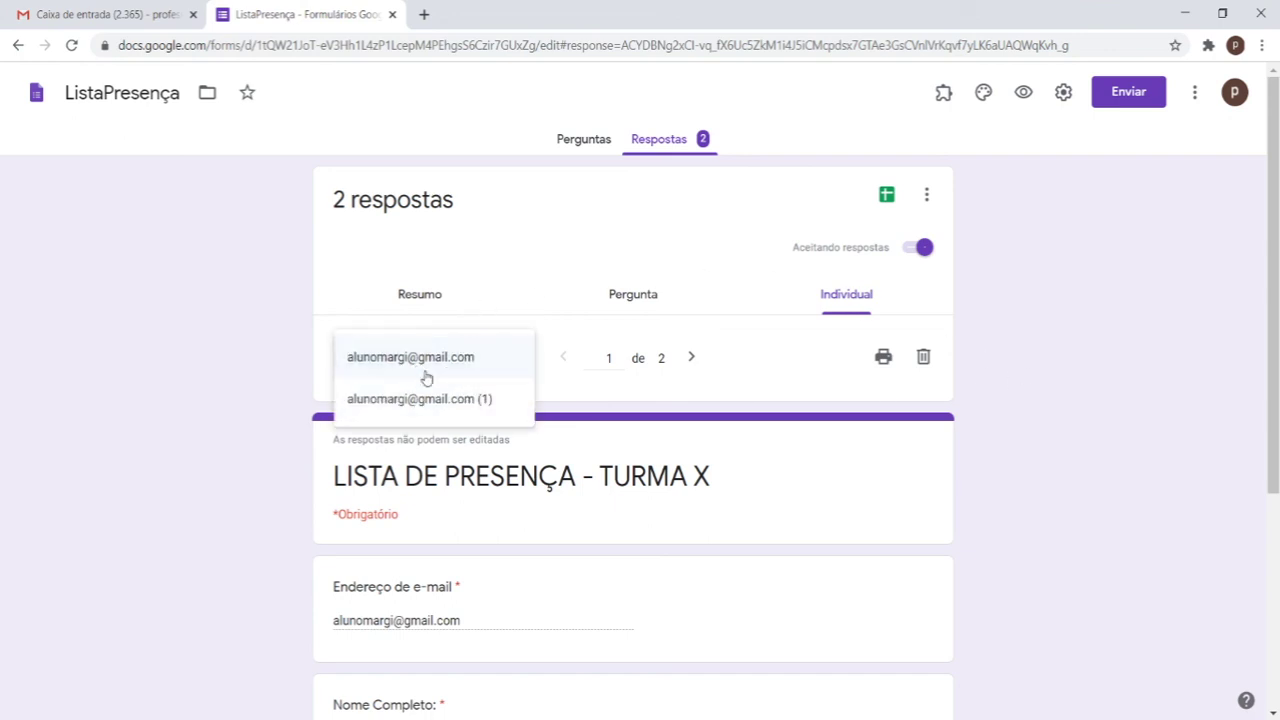
pyautogui.click(1217, 432)
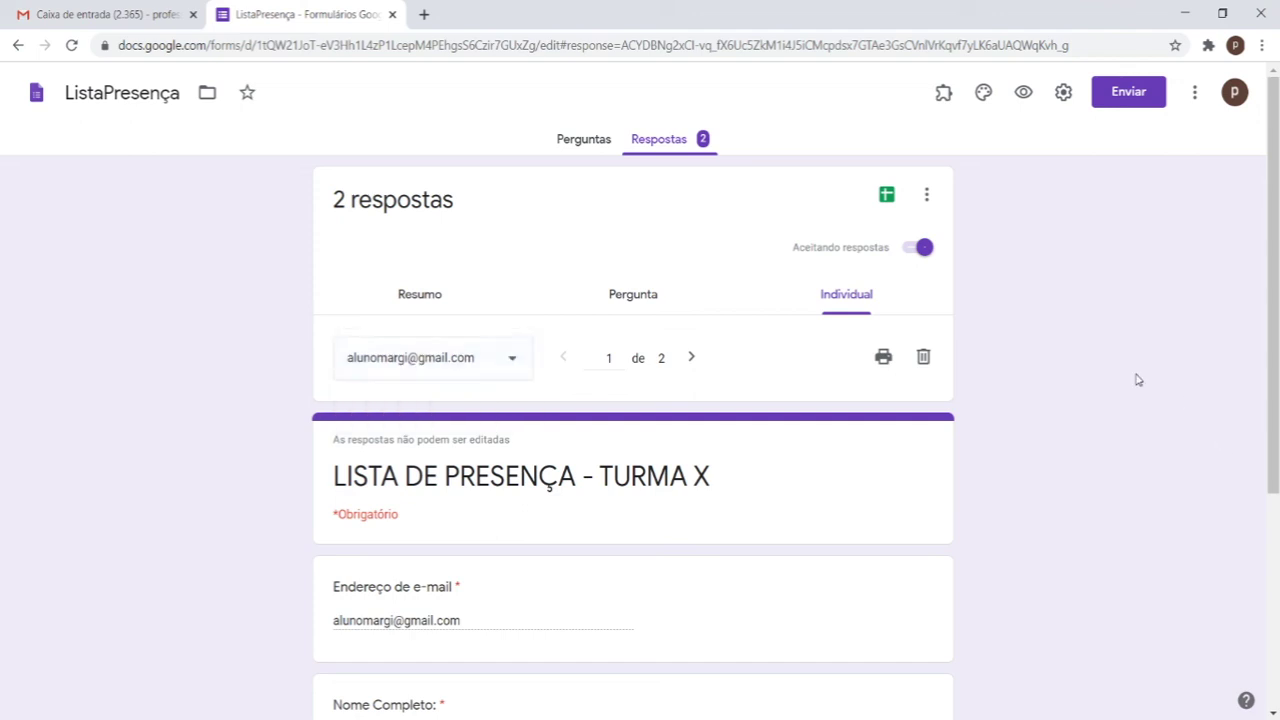
# Step: Open Configurações, cancel without changes, and go back to the Perguntas tab
pyautogui.click(1063, 92)
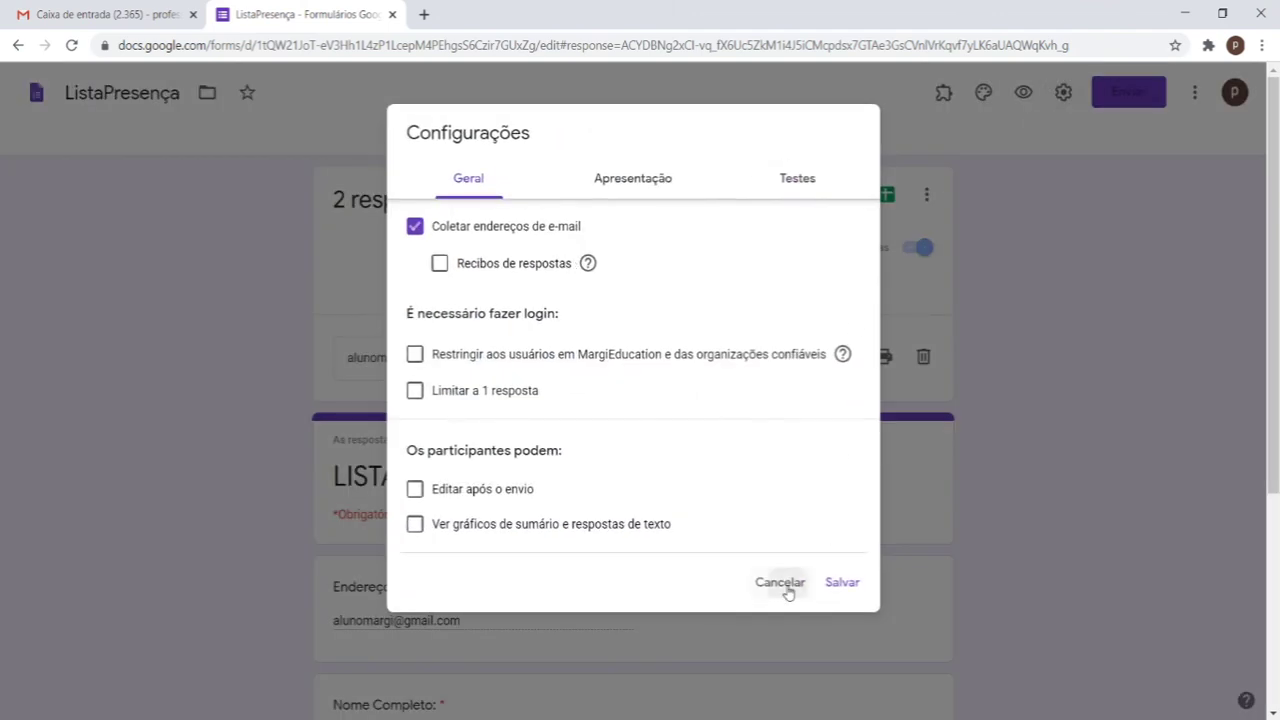
pyautogui.click(786, 588)
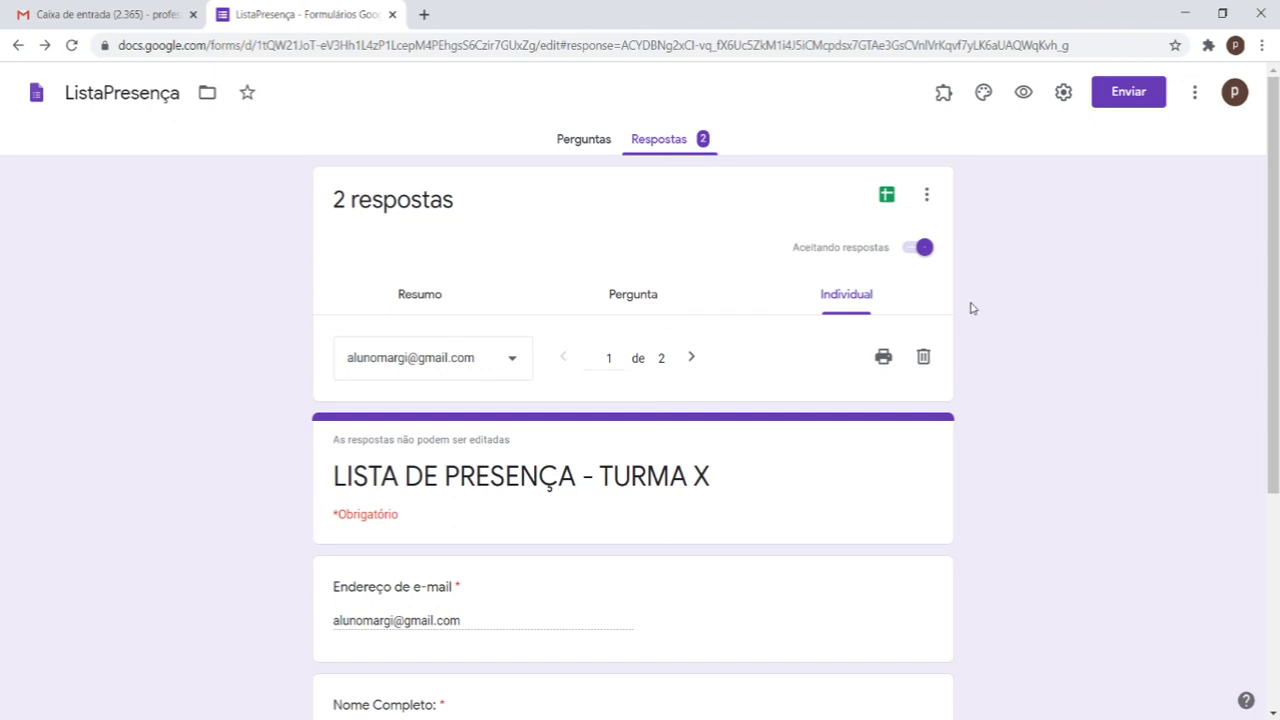
pyautogui.scroll(-1, 948, 303)
pyautogui.scroll(1, 940, 266)
pyautogui.click(601, 160)
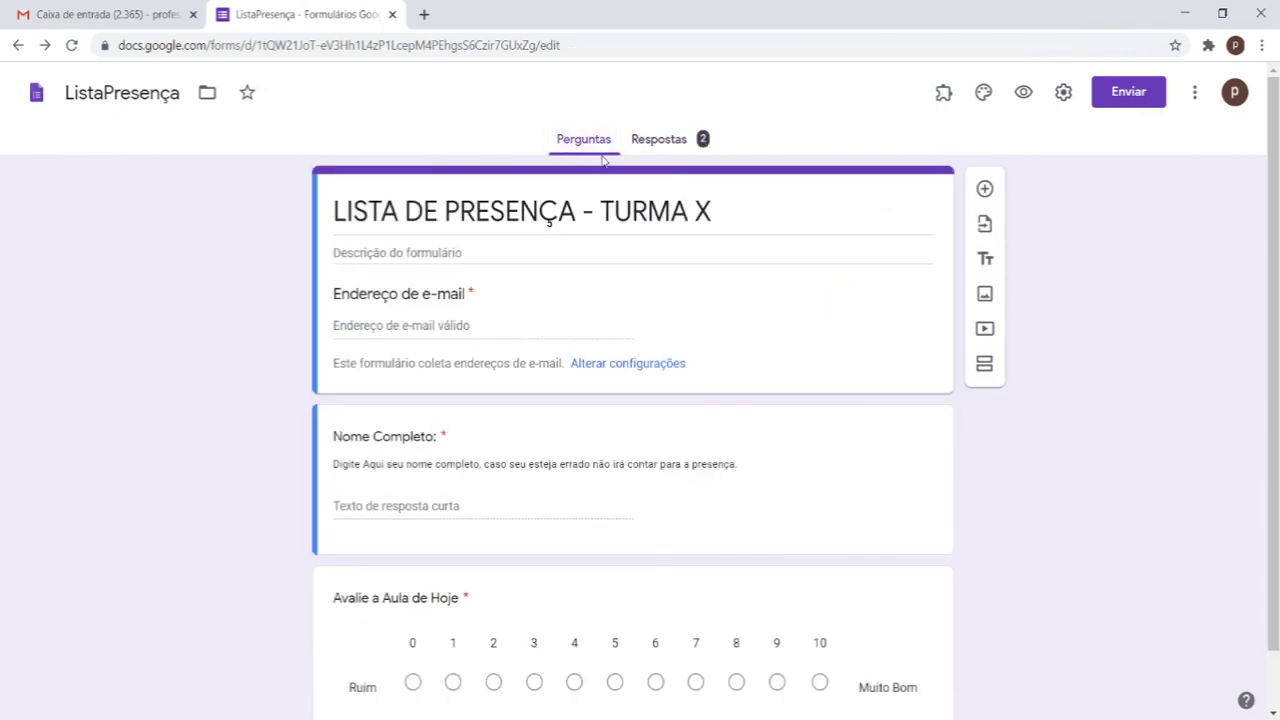
# Step: From ListaPresença_31/08/2020_T5A's Respostas, create a new linked Sheets spreadsheet for its 7 responses
pyautogui.click(48, 96)
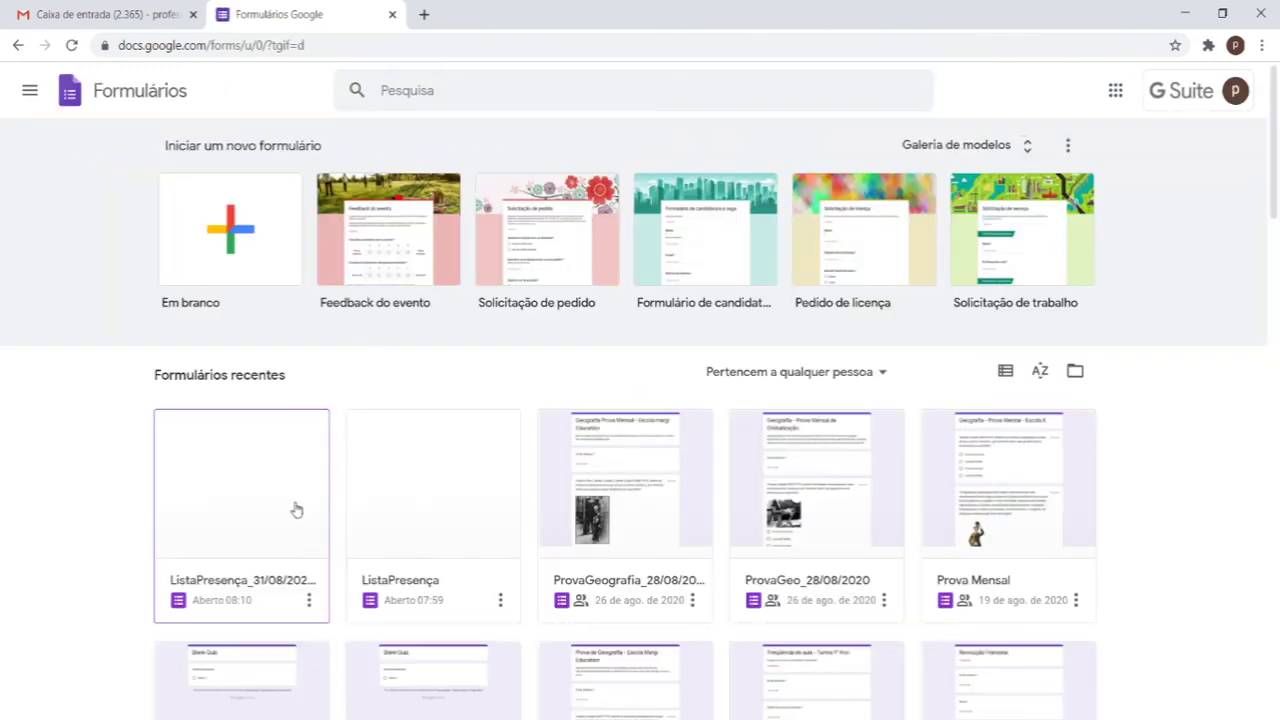
pyautogui.click(305, 514)
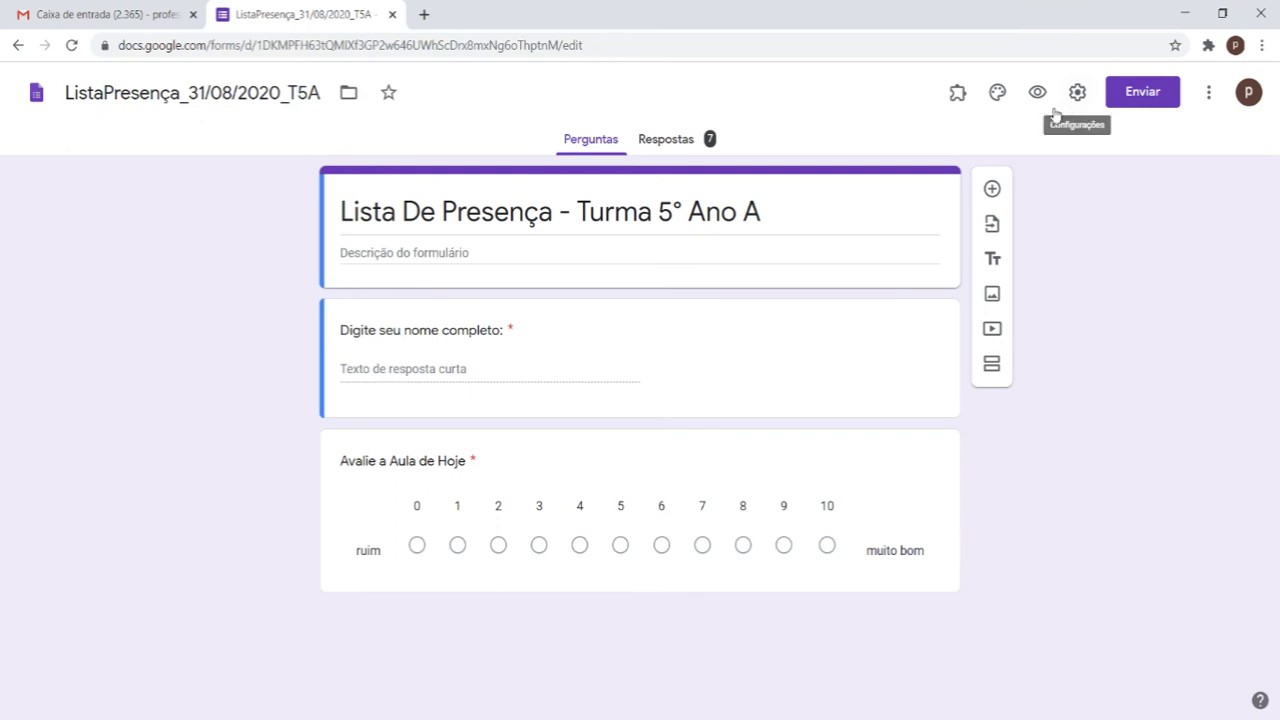
pyautogui.click(681, 155)
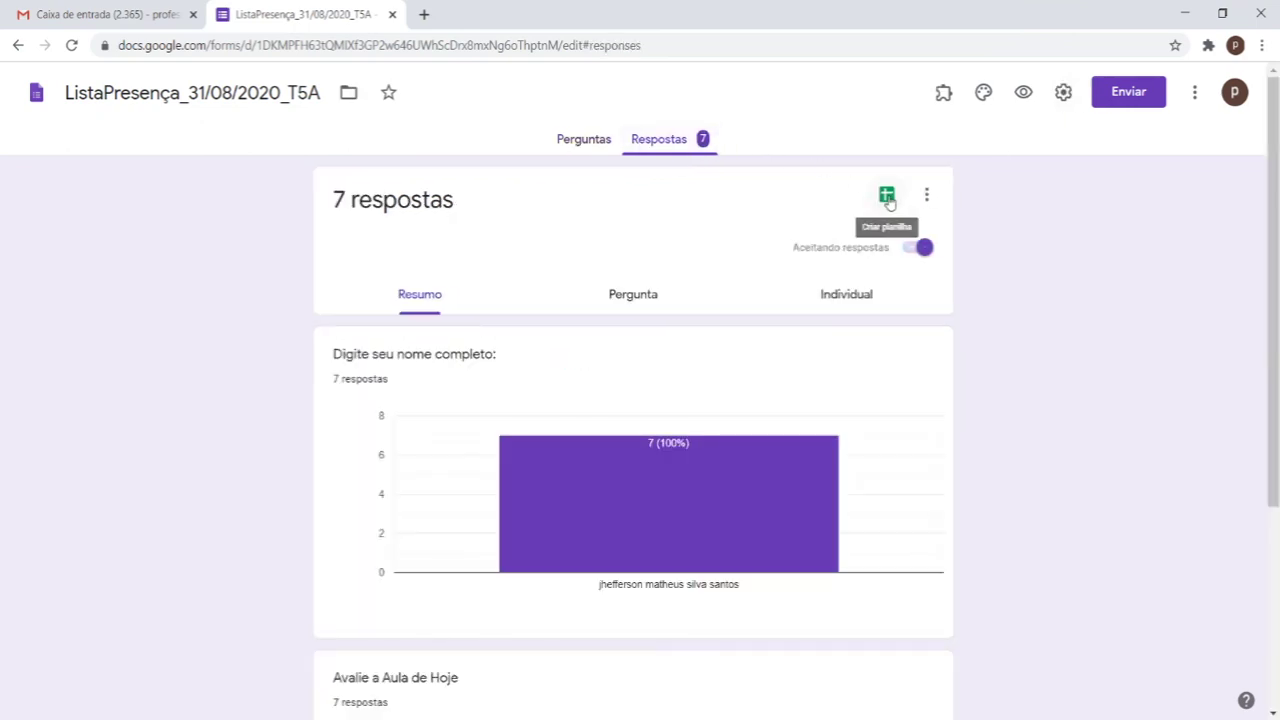
pyautogui.click(887, 197)
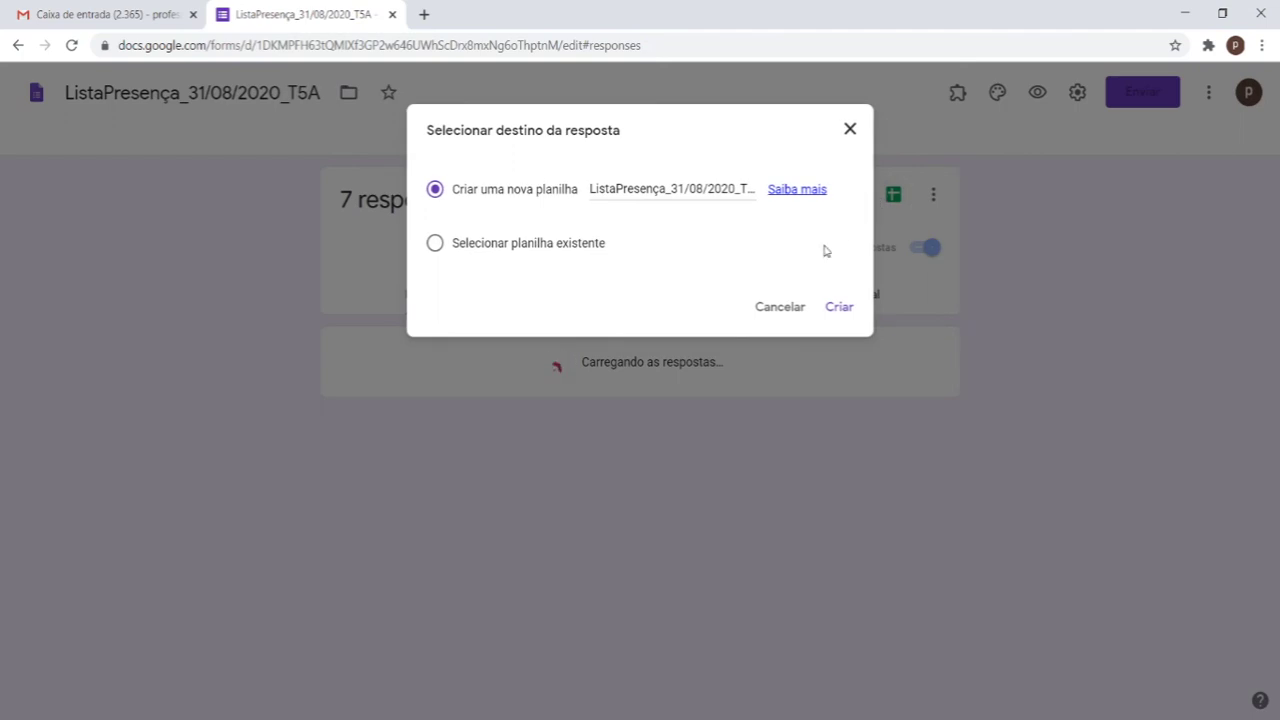
pyautogui.click(842, 308)
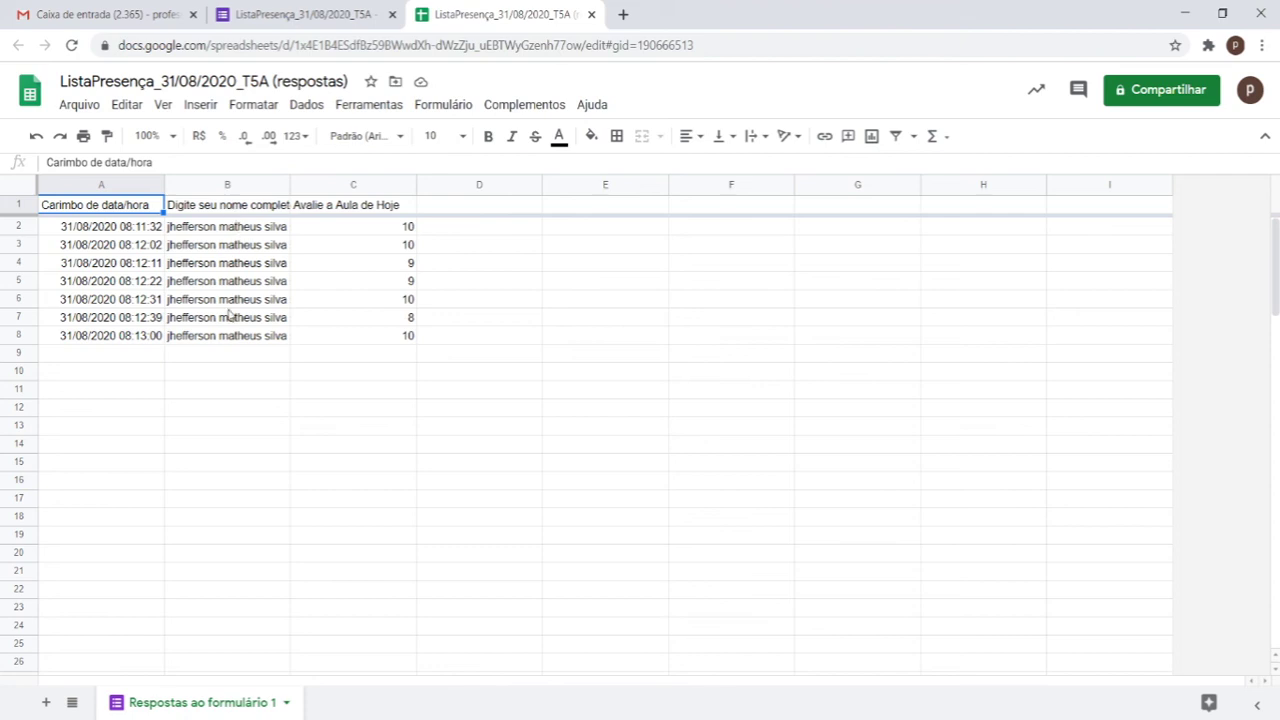
pyautogui.moveTo(224, 226); pyautogui.dragTo(228, 342)
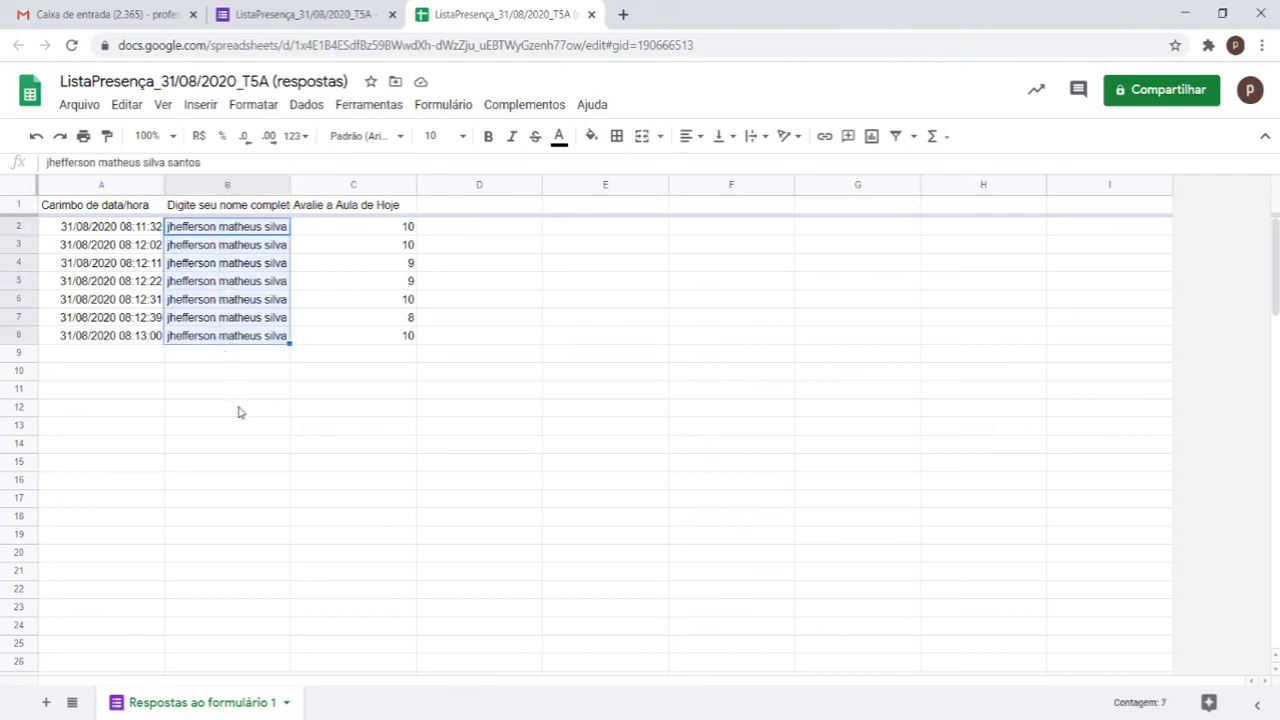
pyautogui.moveTo(103, 237); pyautogui.dragTo(130, 343)
pyautogui.moveTo(354, 228); pyautogui.dragTo(378, 350)
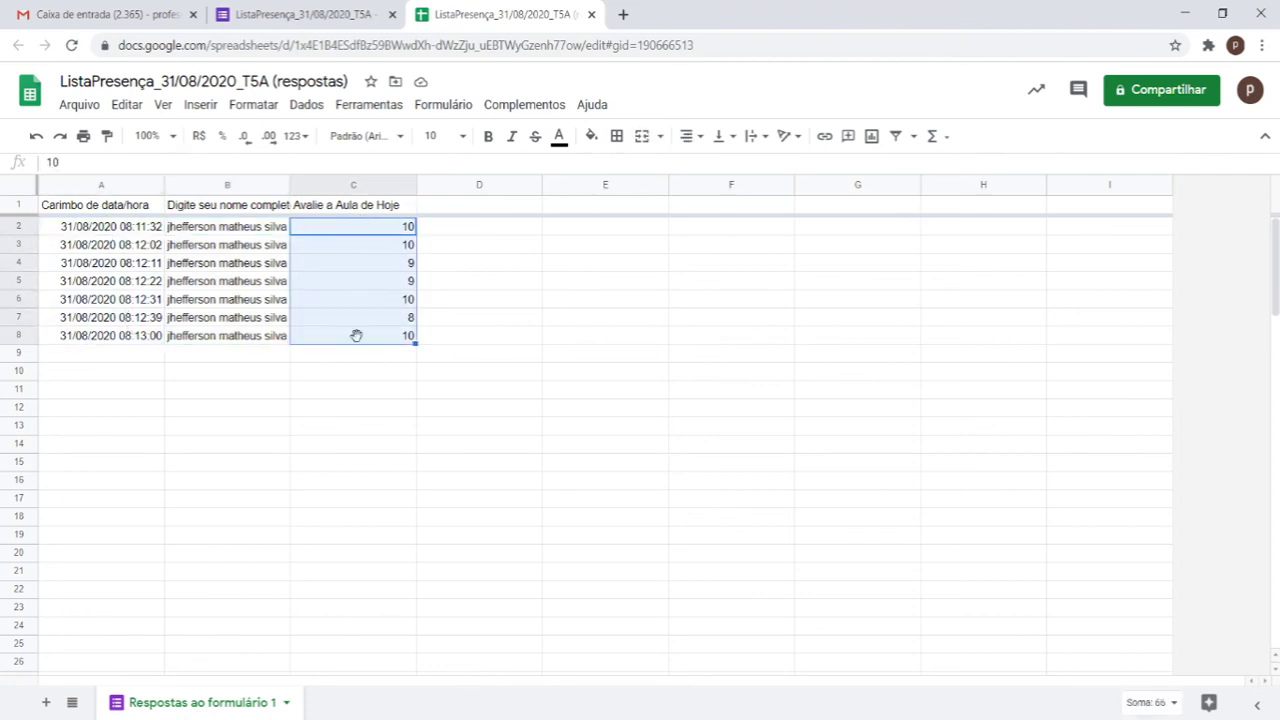